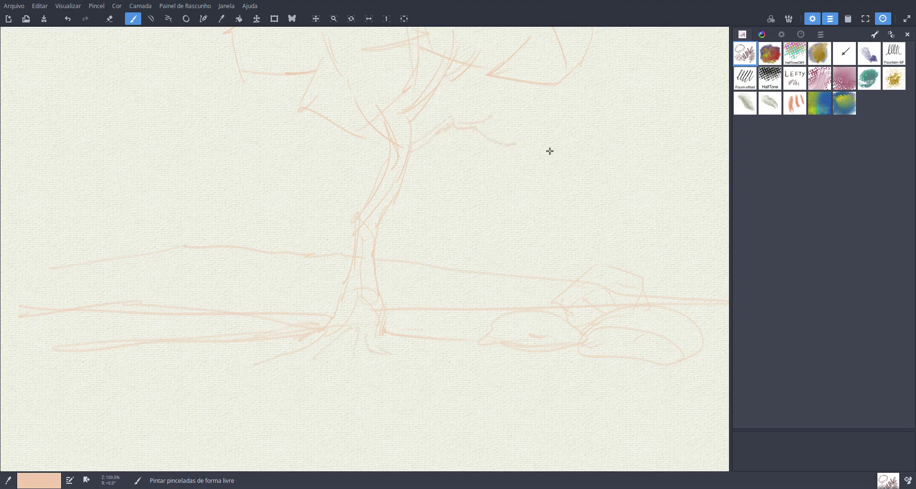
Step: Switch to the multicoloured paint brush preset and set the brush colour to a light sky blue
{"action": "mouse_move", "coordinate": [527, 170]}
{"action": "left_mouse_down"}
{"action": "mouse_move", "coordinate": [536, 362]}
{"action": "mouse_move", "coordinate": [544, 284]}
{"action": "left_mouse_up"}
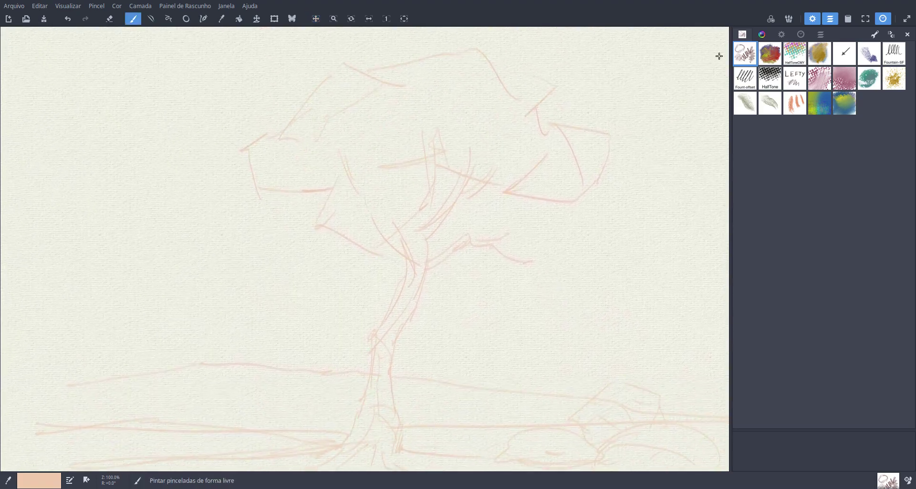
{"action": "left_click", "coordinate": [764, 54]}
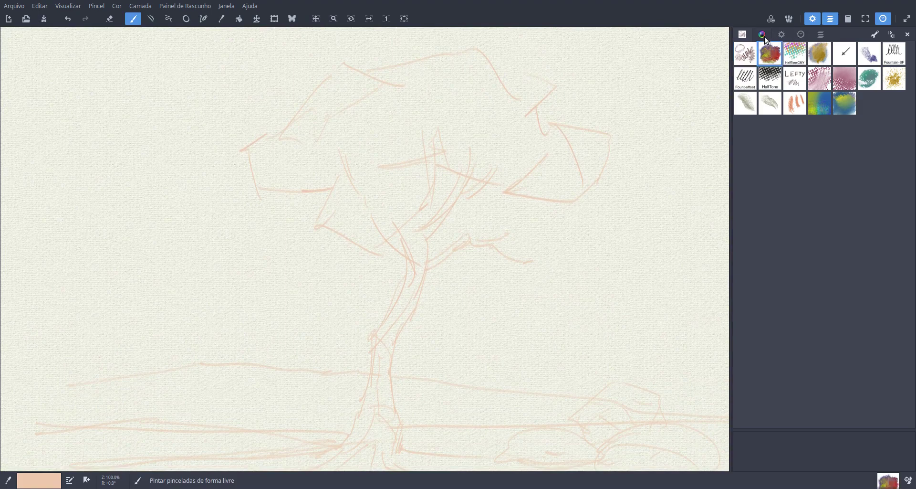
{"action": "left_click", "coordinate": [762, 35]}
{"action": "left_click_drag", "start_coordinate": [751, 211], "coordinate": [767, 181]}
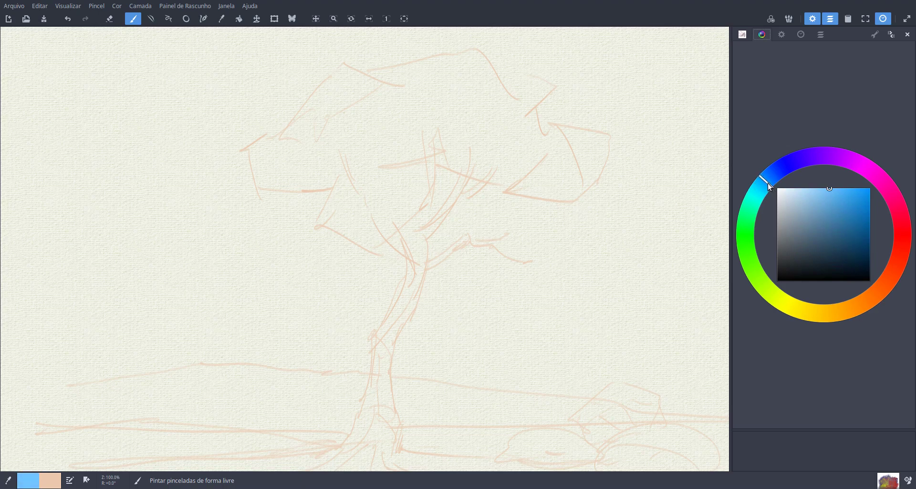
Step: Show the HCY Wheel and brush a first light-blue patch of sky beside the left side of the tree crown
{"action": "left_click", "coordinate": [771, 19]}
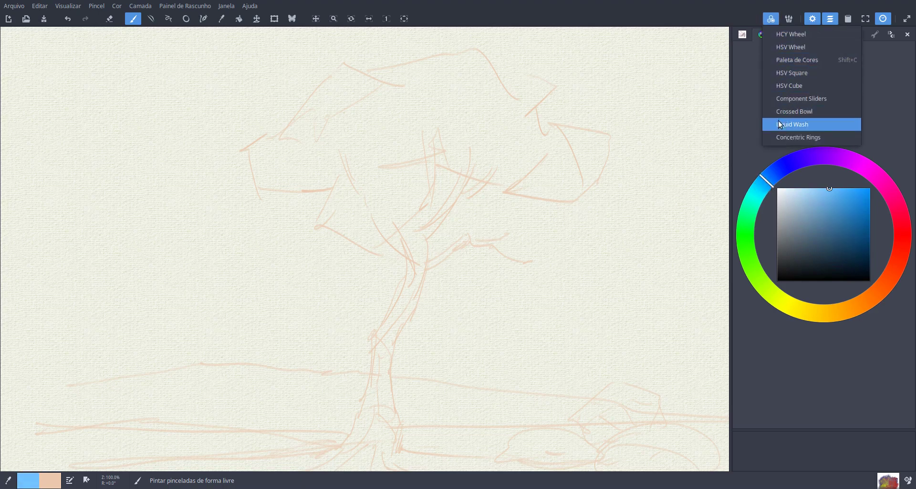
{"action": "left_click", "coordinate": [776, 36]}
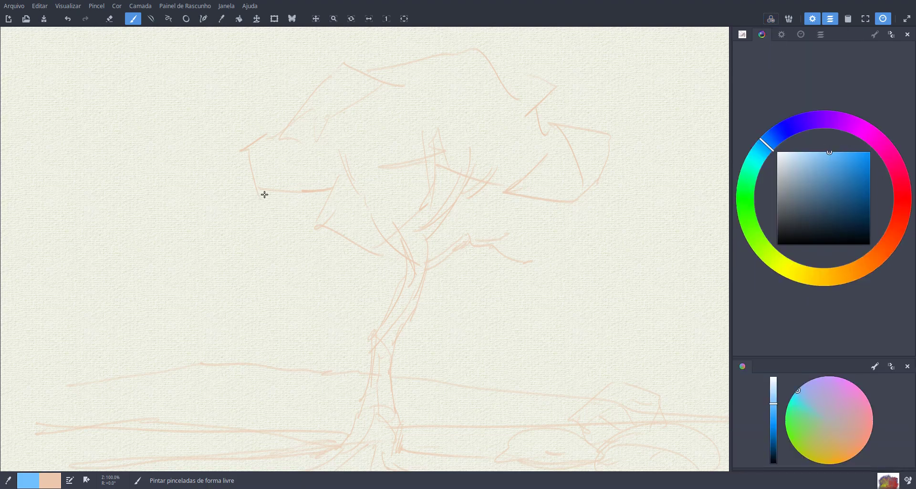
{"action": "mouse_move", "coordinate": [312, 201]}
{"action": "left_mouse_down"}
{"action": "mouse_move", "coordinate": [150, 122]}
{"action": "mouse_move", "coordinate": [173, 98]}
{"action": "mouse_move", "coordinate": [246, 119]}
{"action": "left_mouse_up"}
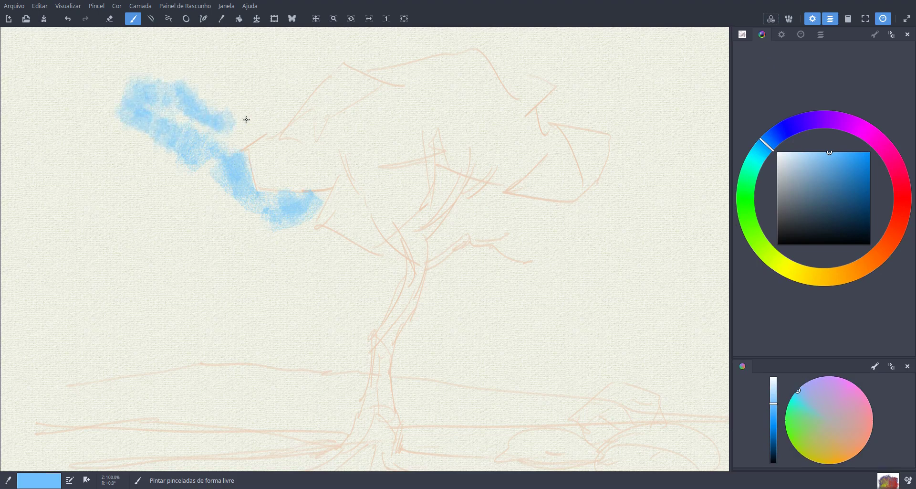
Step: Raise the brush opacity slightly and paint blue sky below the crown and in the gaps between the branches
{"action": "left_click", "coordinate": [783, 37]}
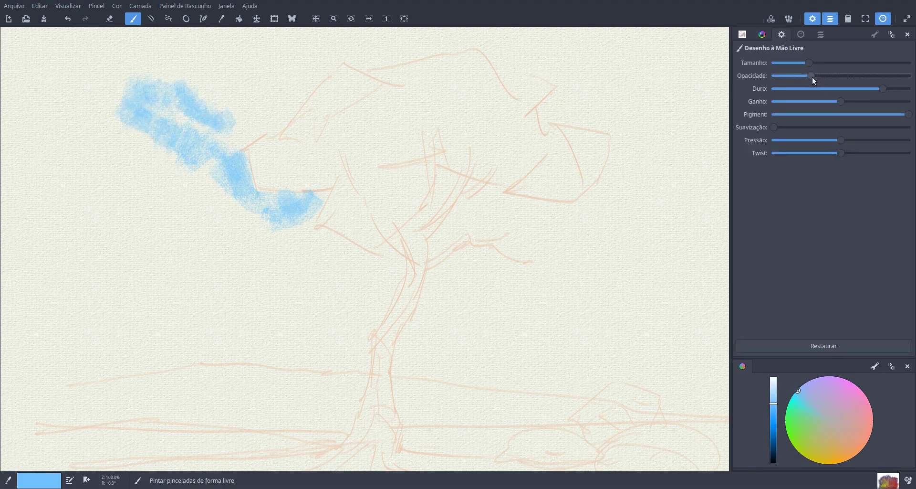
{"action": "left_click_drag", "start_coordinate": [812, 77], "coordinate": [821, 76]}
{"action": "mouse_move", "coordinate": [189, 203]}
{"action": "left_mouse_down"}
{"action": "mouse_move", "coordinate": [200, 165]}
{"action": "mouse_move", "coordinate": [121, 210]}
{"action": "mouse_move", "coordinate": [49, 284]}
{"action": "mouse_move", "coordinate": [57, 362]}
{"action": "mouse_move", "coordinate": [307, 346]}
{"action": "mouse_move", "coordinate": [348, 359]}
{"action": "mouse_move", "coordinate": [382, 303]}
{"action": "mouse_move", "coordinate": [395, 250]}
{"action": "left_mouse_up"}
{"action": "left_click", "coordinate": [379, 214]}
{"action": "left_click", "coordinate": [389, 177]}
{"action": "left_click", "coordinate": [444, 172]}
{"action": "left_click_drag", "start_coordinate": [456, 194], "coordinate": [478, 185]}
{"action": "left_click_drag", "start_coordinate": [434, 245], "coordinate": [459, 215]}
{"action": "left_click_drag", "start_coordinate": [427, 210], "coordinate": [412, 229]}
Step: Fill the sky with blue around the crown and on both sides of the trunk, down to the hill line
{"action": "mouse_move", "coordinate": [205, 198]}
{"action": "left_mouse_down"}
{"action": "mouse_move", "coordinate": [186, 240]}
{"action": "mouse_move", "coordinate": [231, 194]}
{"action": "mouse_move", "coordinate": [331, 278]}
{"action": "mouse_move", "coordinate": [377, 262]}
{"action": "left_mouse_up"}
{"action": "mouse_move", "coordinate": [361, 296]}
{"action": "left_mouse_down"}
{"action": "mouse_move", "coordinate": [295, 281]}
{"action": "mouse_move", "coordinate": [269, 299]}
{"action": "mouse_move", "coordinate": [246, 272]}
{"action": "mouse_move", "coordinate": [213, 261]}
{"action": "mouse_move", "coordinate": [169, 293]}
{"action": "mouse_move", "coordinate": [71, 298]}
{"action": "mouse_move", "coordinate": [61, 317]}
{"action": "mouse_move", "coordinate": [111, 311]}
{"action": "mouse_move", "coordinate": [180, 343]}
{"action": "mouse_move", "coordinate": [261, 319]}
{"action": "mouse_move", "coordinate": [355, 361]}
{"action": "mouse_move", "coordinate": [404, 354]}
{"action": "mouse_move", "coordinate": [432, 318]}
{"action": "mouse_move", "coordinate": [418, 320]}
{"action": "mouse_move", "coordinate": [438, 276]}
{"action": "mouse_move", "coordinate": [458, 263]}
{"action": "mouse_move", "coordinate": [488, 266]}
{"action": "mouse_move", "coordinate": [594, 334]}
{"action": "left_mouse_up"}
{"action": "mouse_move", "coordinate": [444, 303]}
{"action": "left_mouse_down"}
{"action": "mouse_move", "coordinate": [477, 329]}
{"action": "mouse_move", "coordinate": [519, 287]}
{"action": "mouse_move", "coordinate": [569, 283]}
{"action": "mouse_move", "coordinate": [515, 246]}
{"action": "mouse_move", "coordinate": [552, 221]}
{"action": "mouse_move", "coordinate": [482, 212]}
{"action": "mouse_move", "coordinate": [473, 228]}
{"action": "mouse_move", "coordinate": [513, 222]}
{"action": "mouse_move", "coordinate": [530, 198]}
{"action": "mouse_move", "coordinate": [592, 211]}
{"action": "mouse_move", "coordinate": [605, 223]}
{"action": "mouse_move", "coordinate": [614, 147]}
{"action": "left_mouse_up"}
{"action": "mouse_move", "coordinate": [232, 77]}
{"action": "left_mouse_down"}
{"action": "mouse_move", "coordinate": [289, 88]}
{"action": "mouse_move", "coordinate": [351, 53]}
{"action": "mouse_move", "coordinate": [375, 62]}
{"action": "left_mouse_up"}
{"action": "mouse_move", "coordinate": [104, 85]}
{"action": "left_mouse_down"}
{"action": "mouse_move", "coordinate": [118, 112]}
{"action": "mouse_move", "coordinate": [94, 178]}
{"action": "mouse_move", "coordinate": [127, 210]}
{"action": "mouse_move", "coordinate": [123, 238]}
{"action": "mouse_move", "coordinate": [136, 260]}
{"action": "left_mouse_up"}
{"action": "mouse_move", "coordinate": [617, 100]}
{"action": "left_mouse_down"}
{"action": "mouse_move", "coordinate": [557, 88]}
{"action": "mouse_move", "coordinate": [522, 42]}
{"action": "mouse_move", "coordinate": [609, 80]}
{"action": "mouse_move", "coordinate": [621, 121]}
{"action": "mouse_move", "coordinate": [672, 120]}
{"action": "mouse_move", "coordinate": [656, 182]}
{"action": "mouse_move", "coordinate": [682, 205]}
{"action": "mouse_move", "coordinate": [709, 177]}
{"action": "mouse_move", "coordinate": [647, 219]}
{"action": "mouse_move", "coordinate": [583, 225]}
{"action": "mouse_move", "coordinate": [597, 235]}
{"action": "mouse_move", "coordinate": [615, 297]}
{"action": "mouse_move", "coordinate": [531, 309]}
{"action": "mouse_move", "coordinate": [502, 343]}
{"action": "mouse_move", "coordinate": [450, 371]}
{"action": "mouse_move", "coordinate": [412, 371]}
{"action": "mouse_move", "coordinate": [727, 396]}
{"action": "mouse_move", "coordinate": [660, 365]}
{"action": "mouse_move", "coordinate": [563, 344]}
{"action": "mouse_move", "coordinate": [602, 306]}
{"action": "mouse_move", "coordinate": [656, 282]}
{"action": "mouse_move", "coordinate": [582, 311]}
{"action": "left_mouse_up"}
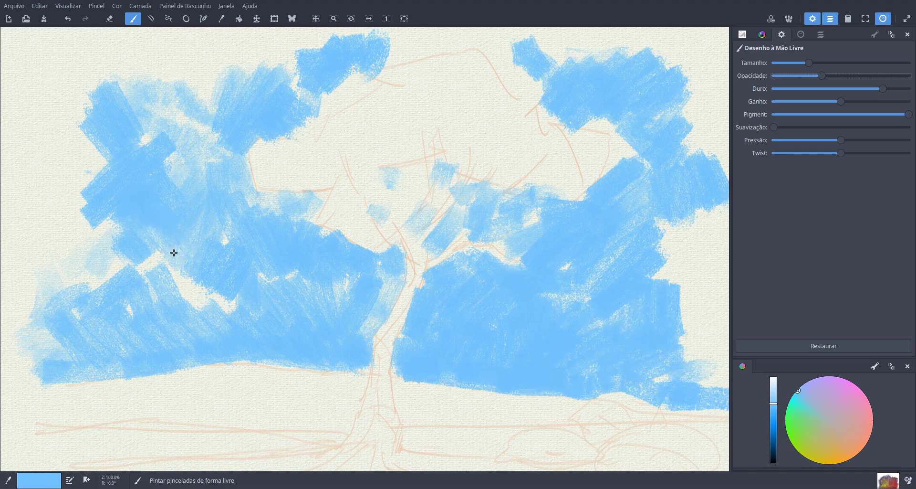
{"action": "mouse_move", "coordinate": [174, 253]}
{"action": "left_mouse_down"}
{"action": "mouse_move", "coordinate": [41, 92]}
{"action": "mouse_move", "coordinate": [89, 47]}
{"action": "mouse_move", "coordinate": [205, 34]}
{"action": "mouse_move", "coordinate": [630, 41]}
{"action": "mouse_move", "coordinate": [687, 50]}
{"action": "mouse_move", "coordinate": [709, 81]}
{"action": "left_mouse_up"}
{"action": "mouse_move", "coordinate": [120, 123]}
{"action": "left_mouse_down"}
{"action": "mouse_move", "coordinate": [19, 116]}
{"action": "mouse_move", "coordinate": [10, 34]}
{"action": "mouse_move", "coordinate": [53, 184]}
{"action": "mouse_move", "coordinate": [5, 204]}
{"action": "mouse_move", "coordinate": [9, 297]}
{"action": "mouse_move", "coordinate": [86, 255]}
{"action": "mouse_move", "coordinate": [205, 334]}
{"action": "left_mouse_up"}
{"action": "mouse_move", "coordinate": [73, 365]}
{"action": "left_mouse_down"}
{"action": "mouse_move", "coordinate": [6, 372]}
{"action": "mouse_move", "coordinate": [157, 366]}
{"action": "left_mouse_up"}
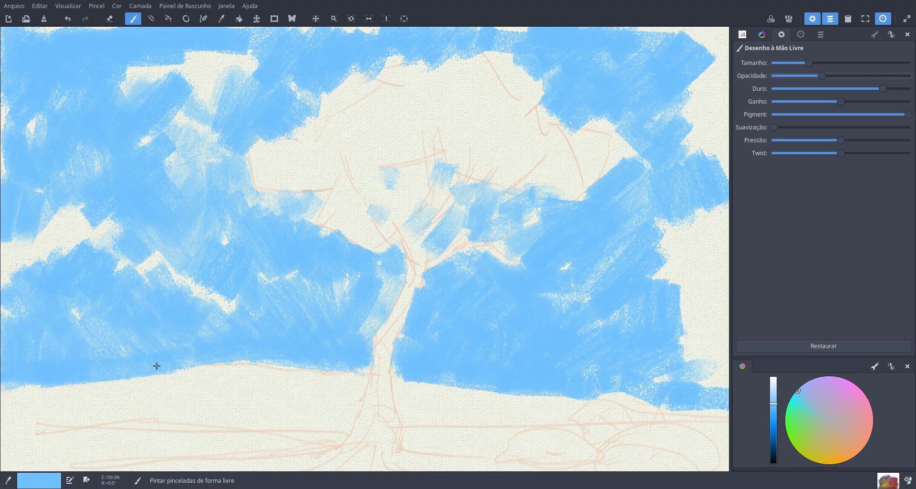
Step: Lighten the blue to paler tints and brush faint clouds into the upper-left and upper-right areas of the sky
{"action": "left_click_drag", "start_coordinate": [775, 404], "coordinate": [776, 396]}
{"action": "mouse_move", "coordinate": [159, 125]}
{"action": "left_mouse_down"}
{"action": "mouse_move", "coordinate": [75, 68]}
{"action": "mouse_move", "coordinate": [165, 69]}
{"action": "mouse_move", "coordinate": [205, 60]}
{"action": "left_mouse_up"}
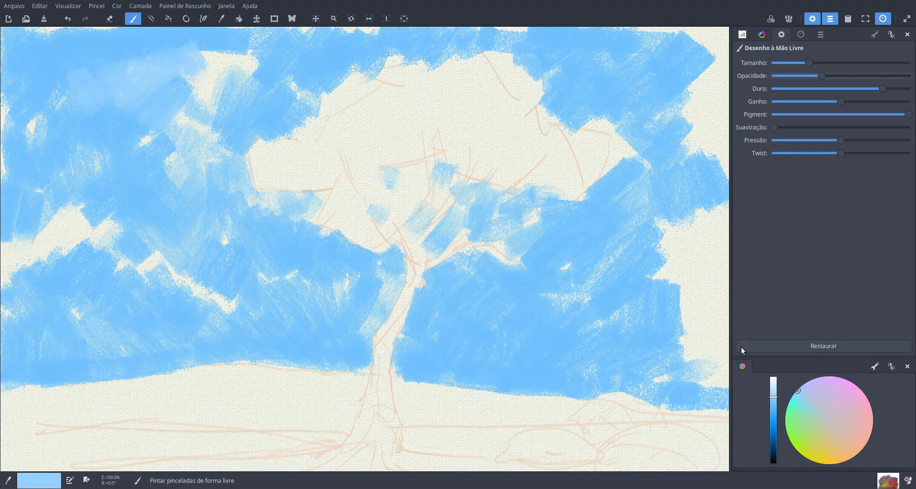
{"action": "left_click", "coordinate": [740, 37]}
{"action": "left_click", "coordinate": [762, 35]}
{"action": "left_click_drag", "start_coordinate": [793, 163], "coordinate": [792, 156]}
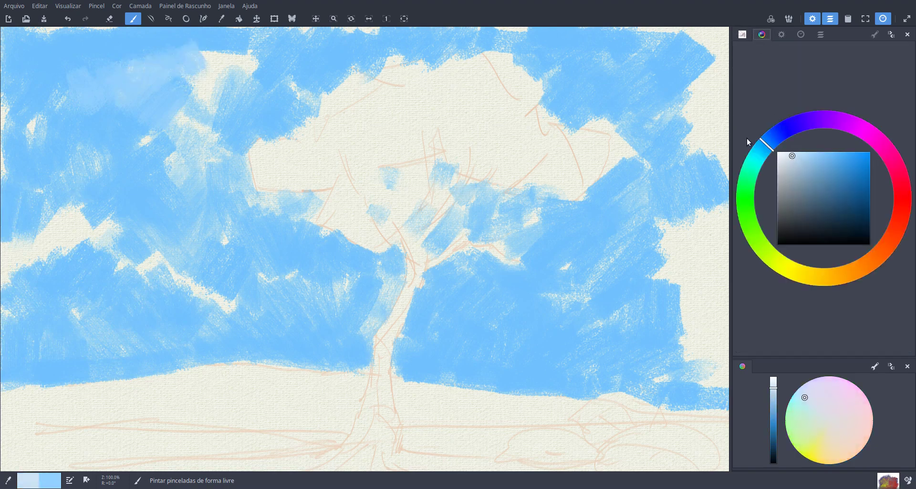
{"action": "mouse_move", "coordinate": [584, 60]}
{"action": "left_mouse_down"}
{"action": "mouse_move", "coordinate": [628, 49]}
{"action": "mouse_move", "coordinate": [690, 53]}
{"action": "left_mouse_up"}
Step: Choose a nearly white cyan tint and paint clouds across the left sky, behind the branches and in the right sky
{"action": "left_click", "coordinate": [790, 152]}
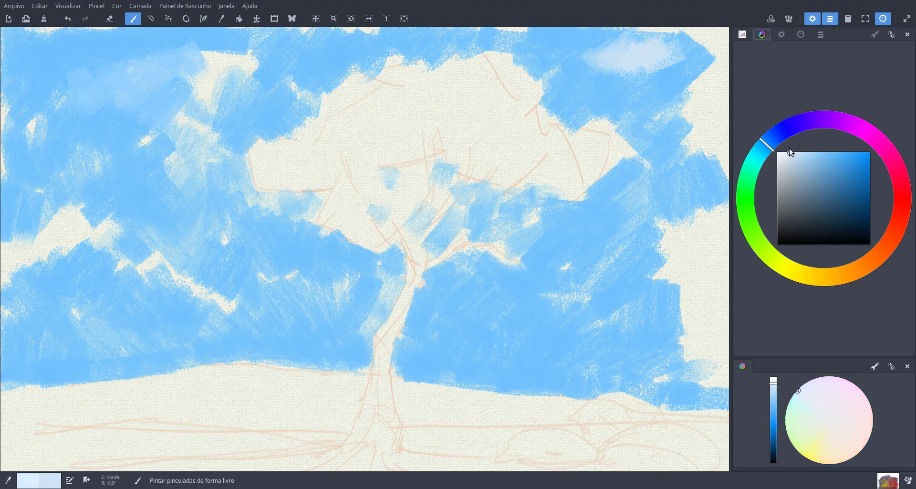
{"action": "left_click_drag", "start_coordinate": [765, 143], "coordinate": [763, 147]}
{"action": "mouse_move", "coordinate": [222, 117]}
{"action": "left_mouse_down"}
{"action": "mouse_move", "coordinate": [196, 70]}
{"action": "mouse_move", "coordinate": [224, 56]}
{"action": "mouse_move", "coordinate": [260, 96]}
{"action": "mouse_move", "coordinate": [291, 96]}
{"action": "mouse_move", "coordinate": [284, 65]}
{"action": "mouse_move", "coordinate": [306, 78]}
{"action": "mouse_move", "coordinate": [304, 110]}
{"action": "mouse_move", "coordinate": [206, 69]}
{"action": "mouse_move", "coordinate": [184, 44]}
{"action": "mouse_move", "coordinate": [152, 51]}
{"action": "mouse_move", "coordinate": [135, 80]}
{"action": "mouse_move", "coordinate": [151, 144]}
{"action": "mouse_move", "coordinate": [170, 156]}
{"action": "mouse_move", "coordinate": [216, 123]}
{"action": "mouse_move", "coordinate": [162, 147]}
{"action": "mouse_move", "coordinate": [159, 196]}
{"action": "mouse_move", "coordinate": [213, 184]}
{"action": "mouse_move", "coordinate": [247, 201]}
{"action": "mouse_move", "coordinate": [272, 188]}
{"action": "mouse_move", "coordinate": [301, 211]}
{"action": "mouse_move", "coordinate": [325, 184]}
{"action": "left_mouse_up"}
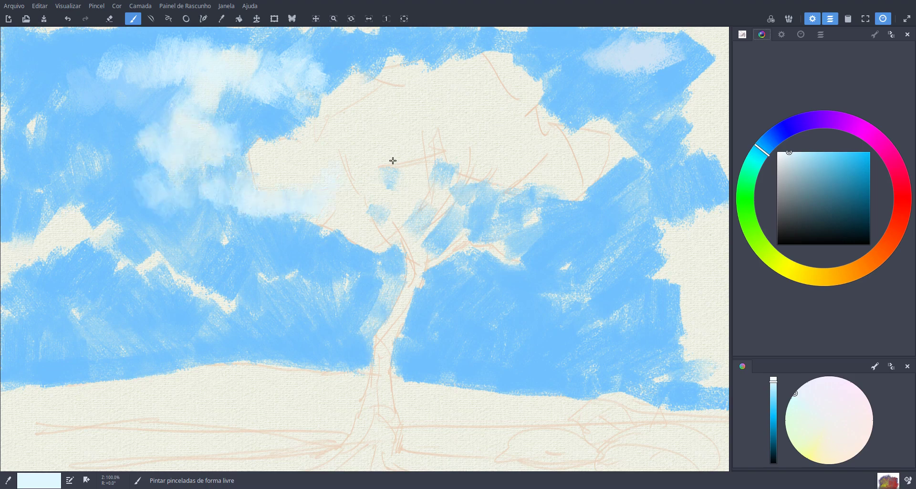
{"action": "mouse_move", "coordinate": [393, 160]}
{"action": "left_mouse_down"}
{"action": "mouse_move", "coordinate": [548, 193]}
{"action": "mouse_move", "coordinate": [581, 220]}
{"action": "left_mouse_up"}
{"action": "mouse_move", "coordinate": [159, 206]}
{"action": "left_mouse_down"}
{"action": "mouse_move", "coordinate": [92, 254]}
{"action": "mouse_move", "coordinate": [22, 226]}
{"action": "mouse_move", "coordinate": [106, 207]}
{"action": "mouse_move", "coordinate": [107, 272]}
{"action": "mouse_move", "coordinate": [153, 247]}
{"action": "mouse_move", "coordinate": [167, 274]}
{"action": "mouse_move", "coordinate": [210, 245]}
{"action": "mouse_move", "coordinate": [253, 301]}
{"action": "mouse_move", "coordinate": [315, 284]}
{"action": "mouse_move", "coordinate": [186, 292]}
{"action": "mouse_move", "coordinate": [153, 320]}
{"action": "mouse_move", "coordinate": [57, 263]}
{"action": "mouse_move", "coordinate": [16, 225]}
{"action": "mouse_move", "coordinate": [13, 189]}
{"action": "mouse_move", "coordinate": [62, 201]}
{"action": "mouse_move", "coordinate": [94, 133]}
{"action": "mouse_move", "coordinate": [56, 96]}
{"action": "mouse_move", "coordinate": [73, 112]}
{"action": "left_mouse_up"}
{"action": "mouse_move", "coordinate": [673, 272]}
{"action": "left_mouse_down"}
{"action": "mouse_move", "coordinate": [653, 237]}
{"action": "mouse_move", "coordinate": [687, 213]}
{"action": "left_mouse_up"}
{"action": "left_click_drag", "start_coordinate": [522, 303], "coordinate": [632, 299]}
Step: Sample the blue from the sky and cover the bare paper along the right edge of the sky
{"action": "left_click", "coordinate": [683, 285], "text": "ctrl"}
{"action": "mouse_move", "coordinate": [689, 286]}
{"action": "left_mouse_down"}
{"action": "mouse_move", "coordinate": [693, 258]}
{"action": "mouse_move", "coordinate": [713, 254]}
{"action": "mouse_move", "coordinate": [696, 220]}
{"action": "mouse_move", "coordinate": [712, 211]}
{"action": "mouse_move", "coordinate": [689, 328]}
{"action": "mouse_move", "coordinate": [684, 300]}
{"action": "mouse_move", "coordinate": [718, 274]}
{"action": "mouse_move", "coordinate": [701, 361]}
{"action": "mouse_move", "coordinate": [721, 333]}
{"action": "mouse_move", "coordinate": [654, 377]}
{"action": "left_mouse_up"}
{"action": "mouse_move", "coordinate": [703, 119]}
{"action": "left_mouse_down"}
{"action": "mouse_move", "coordinate": [698, 58]}
{"action": "mouse_move", "coordinate": [630, 31]}
{"action": "mouse_move", "coordinate": [691, 42]}
{"action": "mouse_move", "coordinate": [709, 73]}
{"action": "mouse_move", "coordinate": [724, 31]}
{"action": "mouse_move", "coordinate": [704, 102]}
{"action": "mouse_move", "coordinate": [681, 130]}
{"action": "mouse_move", "coordinate": [718, 151]}
{"action": "mouse_move", "coordinate": [723, 179]}
{"action": "left_mouse_up"}
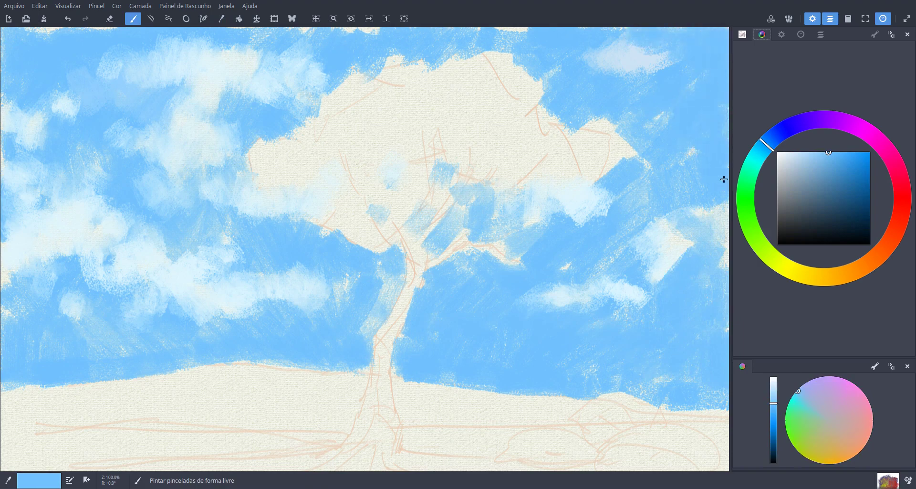
Step: Choose a dark greyish blue and paint the distant hills on both sides of the trunk
{"action": "left_click", "coordinate": [820, 192]}
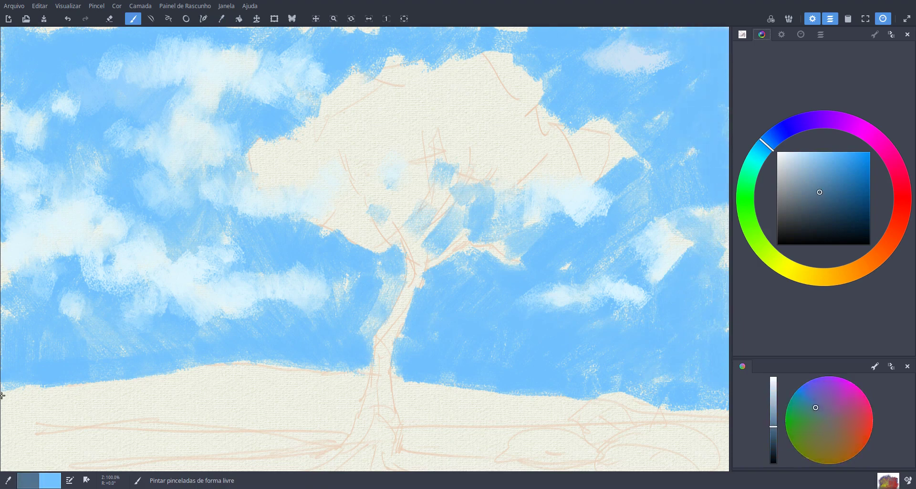
{"action": "mouse_move", "coordinate": [2, 395]}
{"action": "left_mouse_down"}
{"action": "mouse_move", "coordinate": [228, 377]}
{"action": "mouse_move", "coordinate": [336, 395]}
{"action": "mouse_move", "coordinate": [277, 374]}
{"action": "mouse_move", "coordinate": [359, 376]}
{"action": "mouse_move", "coordinate": [197, 401]}
{"action": "mouse_move", "coordinate": [31, 409]}
{"action": "mouse_move", "coordinate": [280, 401]}
{"action": "mouse_move", "coordinate": [231, 374]}
{"action": "mouse_move", "coordinate": [315, 368]}
{"action": "left_mouse_up"}
{"action": "mouse_move", "coordinate": [425, 379]}
{"action": "left_mouse_down"}
{"action": "mouse_move", "coordinate": [479, 404]}
{"action": "mouse_move", "coordinate": [425, 412]}
{"action": "mouse_move", "coordinate": [504, 400]}
{"action": "mouse_move", "coordinate": [723, 413]}
{"action": "left_mouse_up"}
Step: Choose a lighter, greyish cyan-blue and blend it over the distant hills
{"action": "left_click", "coordinate": [810, 185]}
{"action": "left_click_drag", "start_coordinate": [768, 149], "coordinate": [764, 153]}
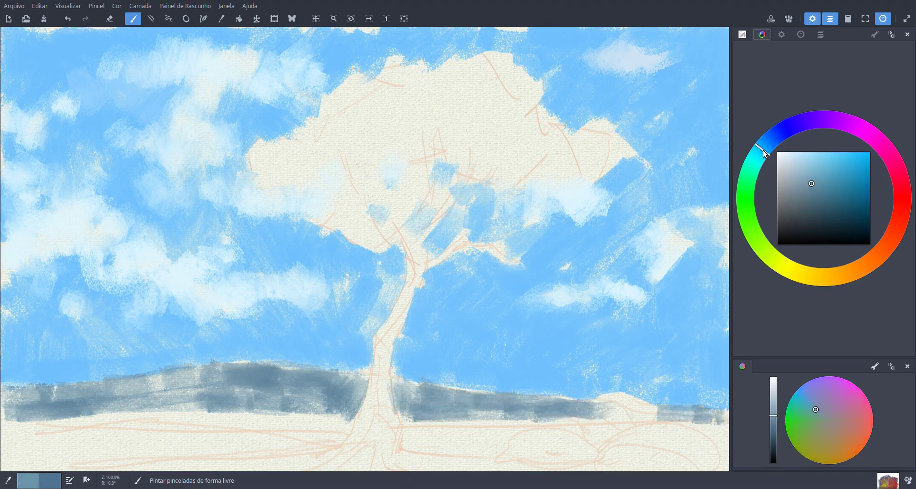
{"action": "mouse_move", "coordinate": [9, 409]}
{"action": "left_mouse_down"}
{"action": "mouse_move", "coordinate": [118, 392]}
{"action": "mouse_move", "coordinate": [136, 379]}
{"action": "left_mouse_up"}
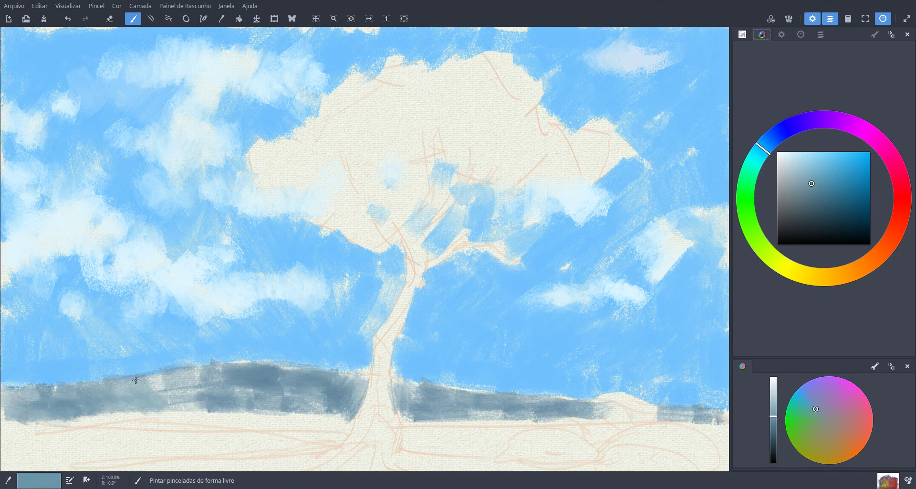
{"action": "left_click_drag", "start_coordinate": [253, 381], "coordinate": [248, 386]}
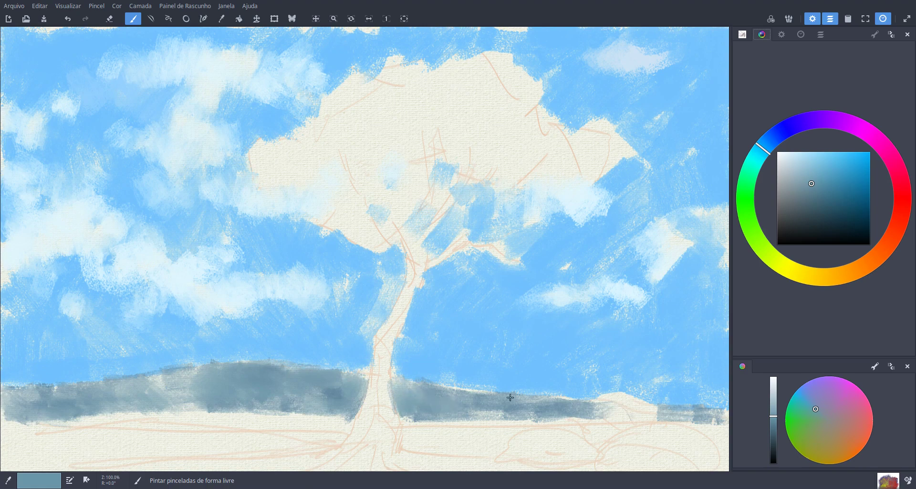
Step: Choose a more saturated blue and add colour accents to the hills on both sides of the trunk
{"action": "left_click", "coordinate": [829, 180]}
{"action": "left_click_drag", "start_coordinate": [200, 393], "coordinate": [268, 378]}
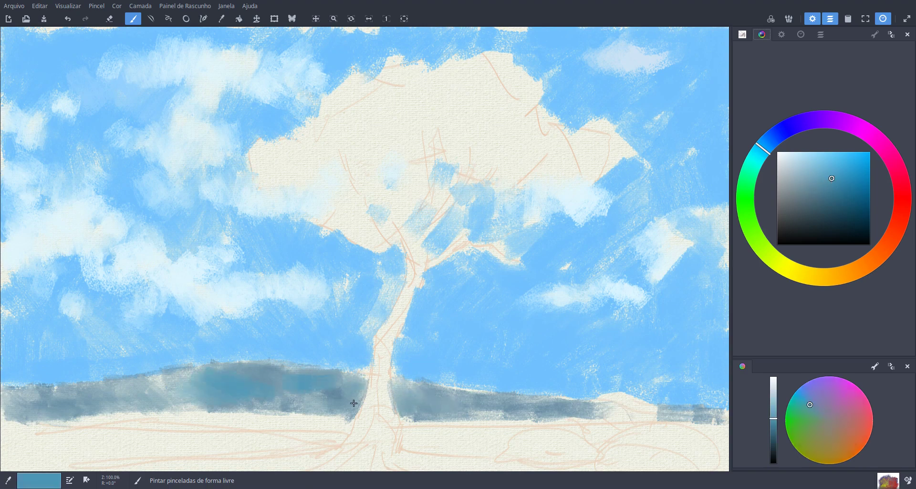
{"action": "left_click_drag", "start_coordinate": [499, 403], "coordinate": [680, 413]}
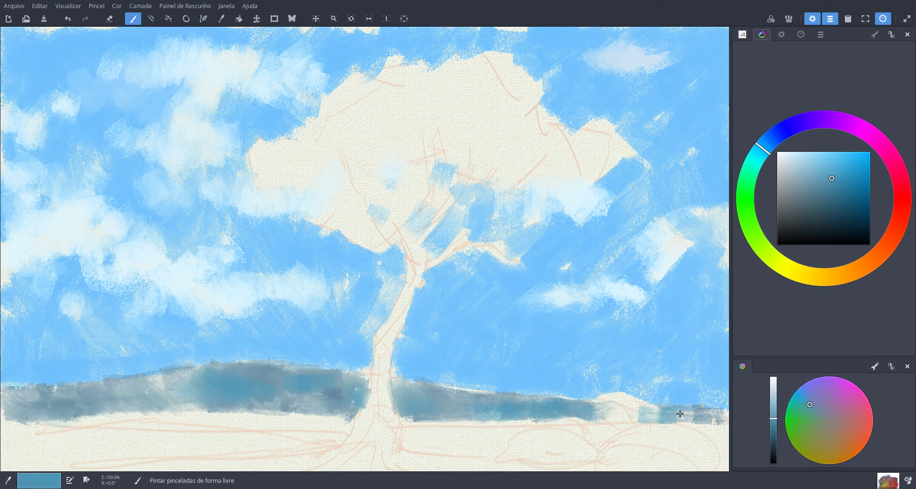
{"action": "left_click_drag", "start_coordinate": [163, 405], "coordinate": [207, 384]}
Step: Choose a pale yellow-green and paint the base of the meadow and the bushes below the hills
{"action": "mouse_move", "coordinate": [765, 158]}
{"action": "left_mouse_down"}
{"action": "mouse_move", "coordinate": [746, 182]}
{"action": "mouse_move", "coordinate": [756, 236]}
{"action": "left_mouse_up"}
{"action": "left_click", "coordinate": [815, 165]}
{"action": "scroll", "coordinate": [548, 221], "scroll_direction": "down", "scroll_amount": 5}
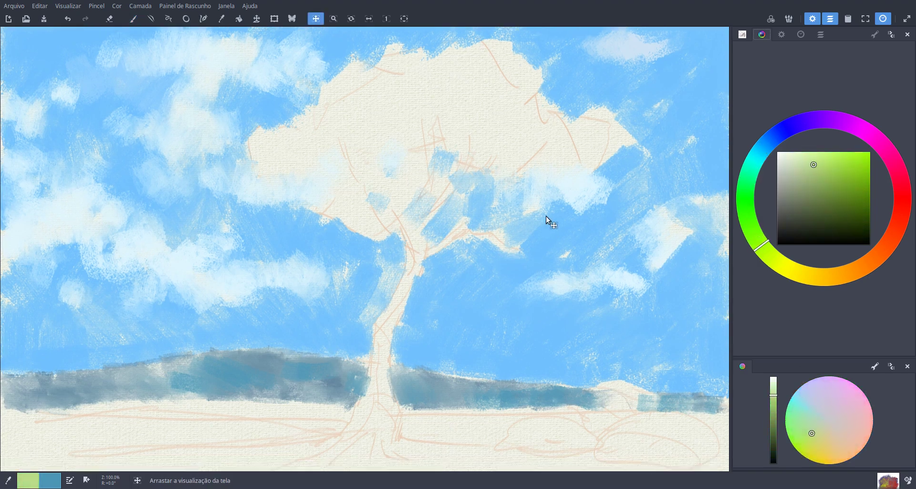
{"action": "mouse_move", "coordinate": [33, 329]}
{"action": "left_mouse_down"}
{"action": "mouse_move", "coordinate": [16, 311]}
{"action": "mouse_move", "coordinate": [122, 342]}
{"action": "mouse_move", "coordinate": [182, 323]}
{"action": "mouse_move", "coordinate": [333, 327]}
{"action": "mouse_move", "coordinate": [92, 351]}
{"action": "mouse_move", "coordinate": [38, 338]}
{"action": "left_mouse_up"}
{"action": "left_click", "coordinate": [812, 159]}
{"action": "left_click", "coordinate": [767, 252]}
{"action": "mouse_move", "coordinate": [427, 345]}
{"action": "left_mouse_down"}
{"action": "mouse_move", "coordinate": [501, 330]}
{"action": "mouse_move", "coordinate": [506, 350]}
{"action": "mouse_move", "coordinate": [582, 347]}
{"action": "mouse_move", "coordinate": [600, 307]}
{"action": "mouse_move", "coordinate": [622, 288]}
{"action": "mouse_move", "coordinate": [621, 325]}
{"action": "mouse_move", "coordinate": [667, 338]}
{"action": "mouse_move", "coordinate": [726, 333]}
{"action": "mouse_move", "coordinate": [697, 346]}
{"action": "mouse_move", "coordinate": [553, 288]}
{"action": "mouse_move", "coordinate": [585, 282]}
{"action": "mouse_move", "coordinate": [454, 317]}
{"action": "mouse_move", "coordinate": [359, 302]}
{"action": "left_mouse_up"}
Step: Choose a darker mid green and dab foliage shading onto the right-hand bushes and the grass beside the trunk
{"action": "left_click_drag", "start_coordinate": [812, 173], "coordinate": [827, 177]}
{"action": "left_click", "coordinate": [757, 236]}
{"action": "left_click_drag", "start_coordinate": [250, 308], "coordinate": [334, 312]}
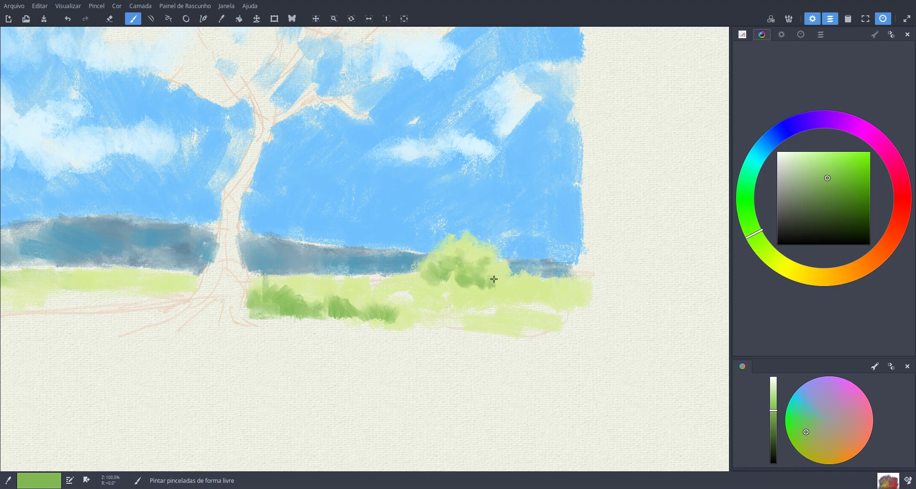
{"action": "left_click_drag", "start_coordinate": [391, 297], "coordinate": [407, 306]}
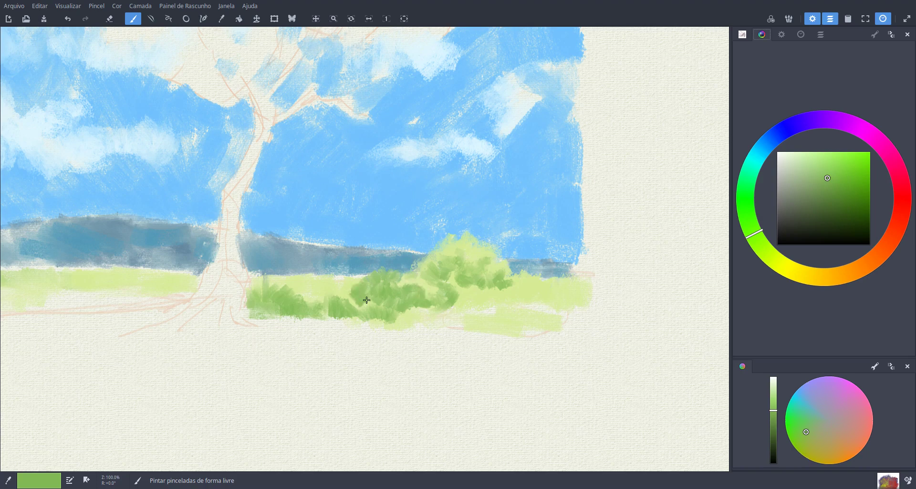
{"action": "mouse_move", "coordinate": [459, 310]}
{"action": "left_mouse_down"}
{"action": "mouse_move", "coordinate": [446, 321]}
{"action": "mouse_move", "coordinate": [494, 326]}
{"action": "left_mouse_up"}
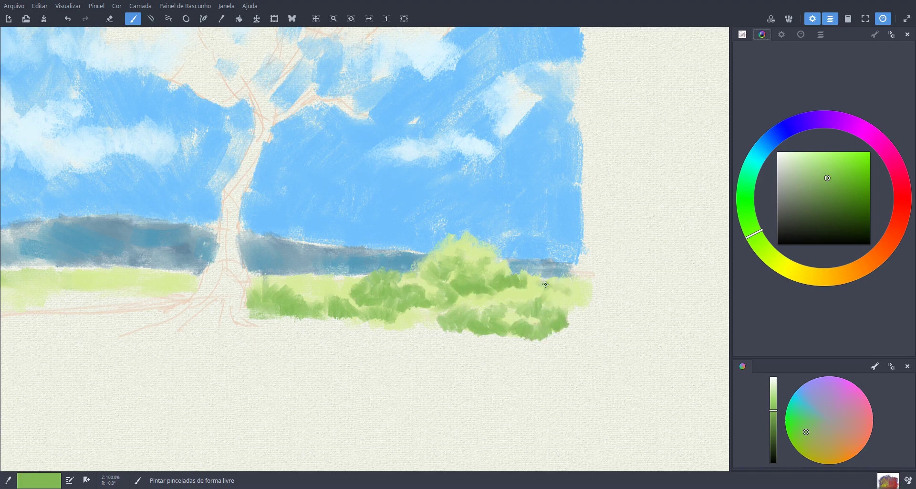
{"action": "left_click_drag", "start_coordinate": [190, 291], "coordinate": [160, 297]}
Step: Choose a brighter green and paint grass over the left meadow, between the roots and up to the right-hand bushes
{"action": "left_click_drag", "start_coordinate": [826, 173], "coordinate": [829, 163]}
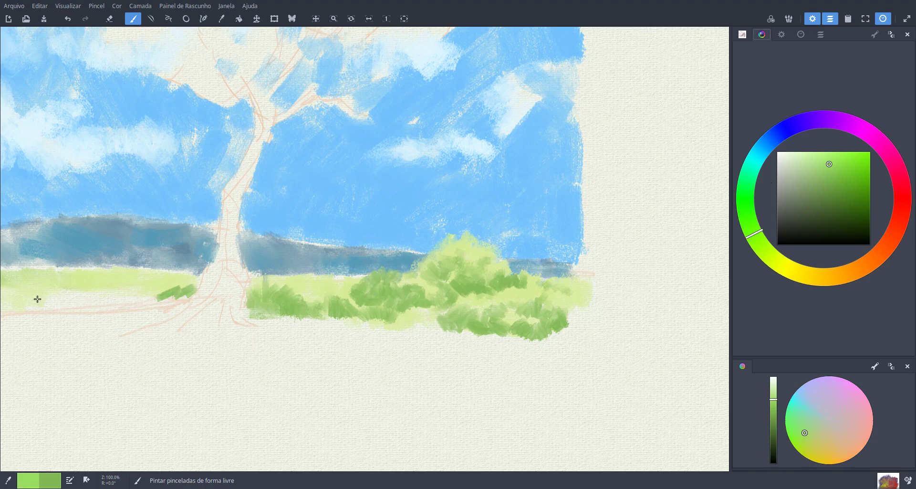
{"action": "left_click_drag", "start_coordinate": [104, 292], "coordinate": [281, 311]}
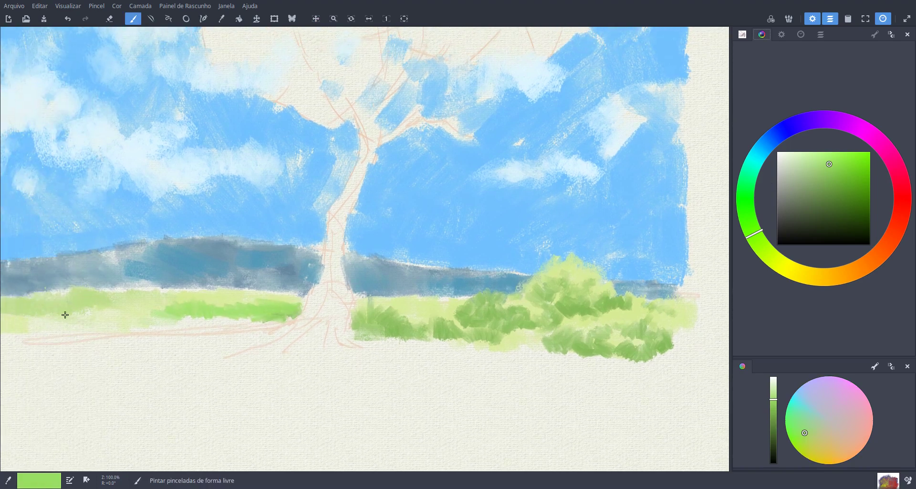
{"action": "mouse_move", "coordinate": [67, 315]}
{"action": "left_mouse_down"}
{"action": "mouse_move", "coordinate": [128, 310]}
{"action": "mouse_move", "coordinate": [201, 326]}
{"action": "mouse_move", "coordinate": [179, 331]}
{"action": "left_mouse_up"}
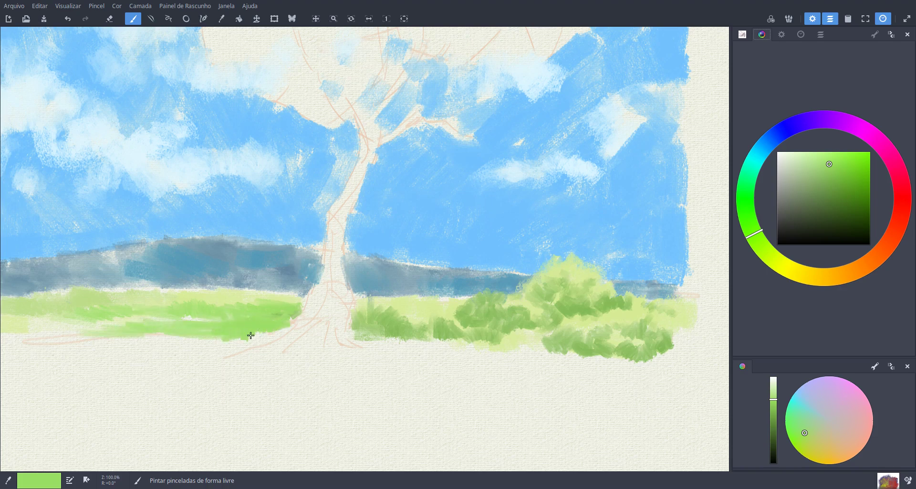
{"action": "mouse_move", "coordinate": [251, 335]}
{"action": "left_mouse_down"}
{"action": "mouse_move", "coordinate": [106, 331]}
{"action": "mouse_move", "coordinate": [34, 344]}
{"action": "left_mouse_up"}
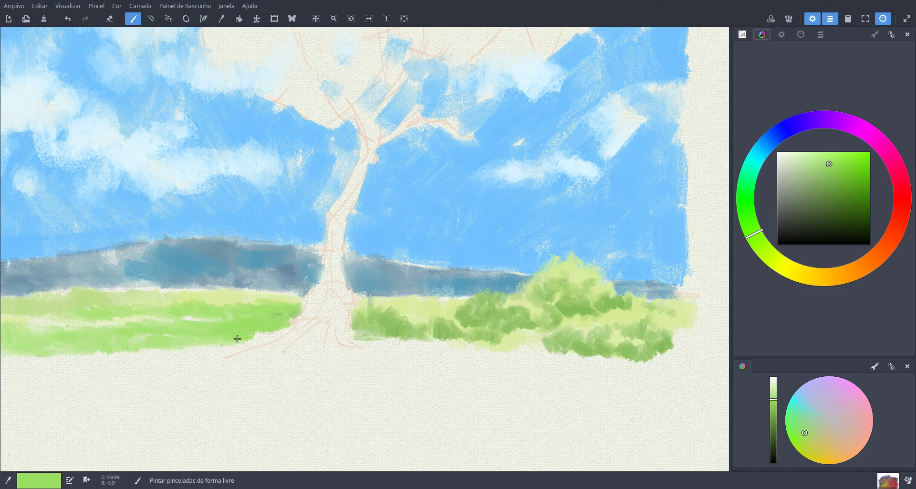
{"action": "left_click_drag", "start_coordinate": [237, 339], "coordinate": [264, 333]}
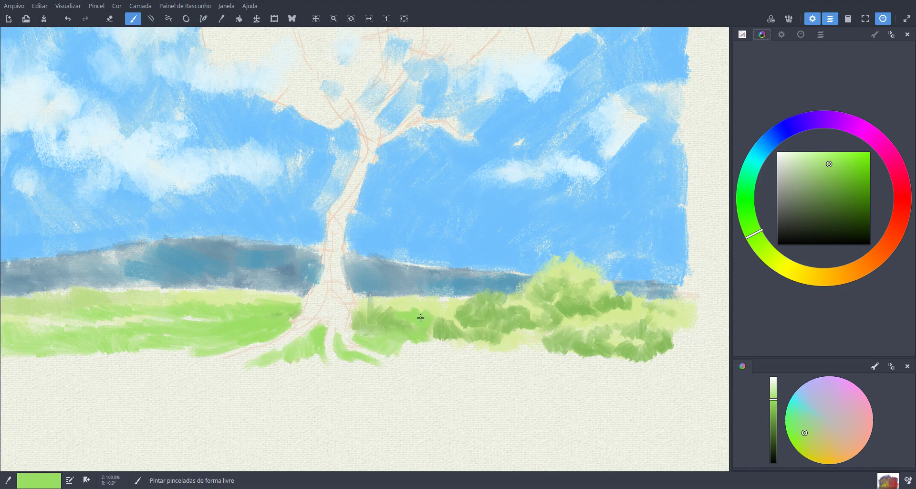
{"action": "left_click_drag", "start_coordinate": [408, 340], "coordinate": [470, 342]}
{"action": "left_click_drag", "start_coordinate": [523, 343], "coordinate": [525, 330]}
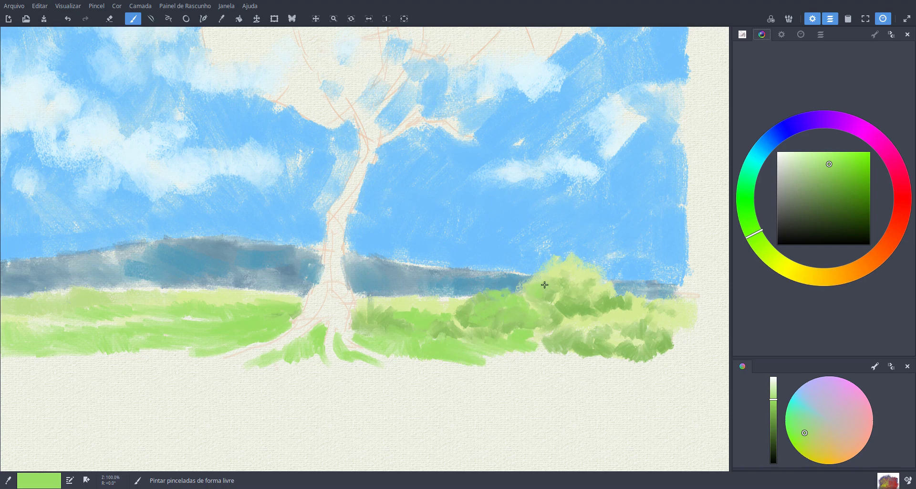
Step: Choose darker greens and paint shadows into the right-hand bushes, the grass left of the trunk and the lower grass edge
{"action": "left_click", "coordinate": [839, 173]}
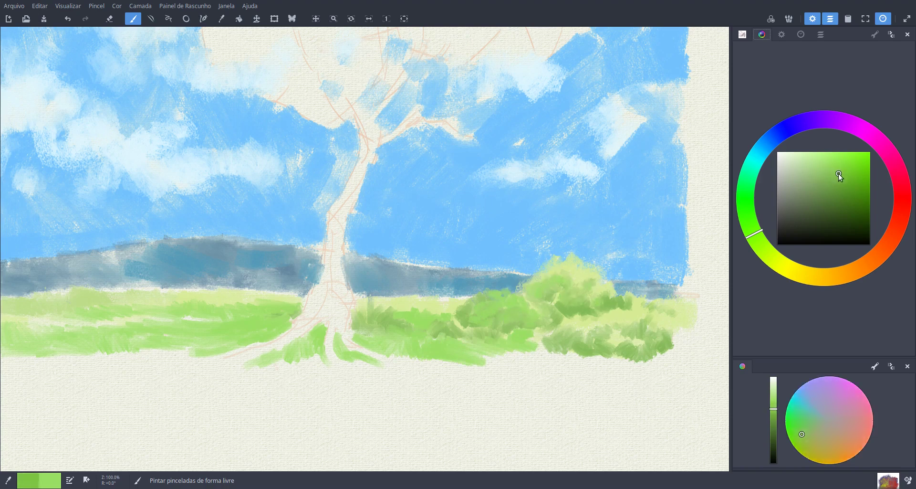
{"action": "mouse_move", "coordinate": [580, 281]}
{"action": "left_mouse_down"}
{"action": "mouse_move", "coordinate": [605, 274]}
{"action": "mouse_move", "coordinate": [570, 293]}
{"action": "mouse_move", "coordinate": [620, 290]}
{"action": "mouse_move", "coordinate": [590, 313]}
{"action": "mouse_move", "coordinate": [634, 308]}
{"action": "mouse_move", "coordinate": [574, 312]}
{"action": "mouse_move", "coordinate": [579, 304]}
{"action": "mouse_move", "coordinate": [549, 296]}
{"action": "left_mouse_up"}
{"action": "left_click", "coordinate": [830, 193]}
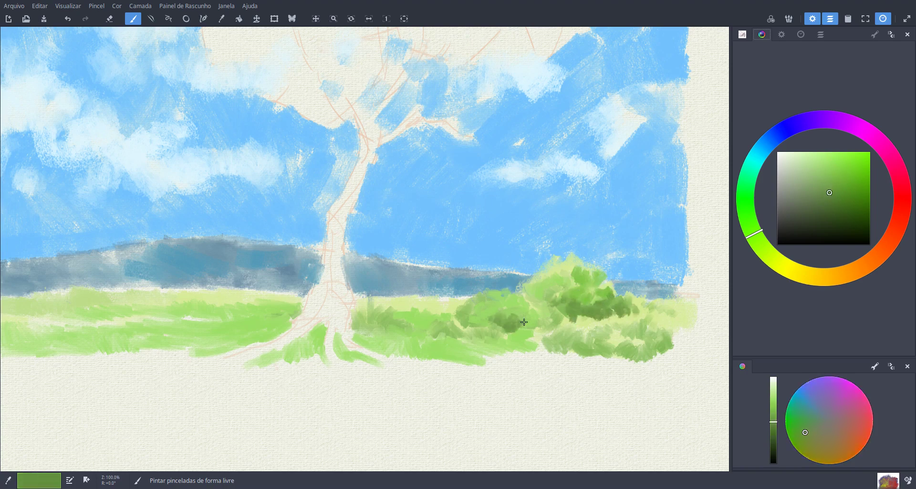
{"action": "left_click_drag", "start_coordinate": [474, 325], "coordinate": [452, 326]}
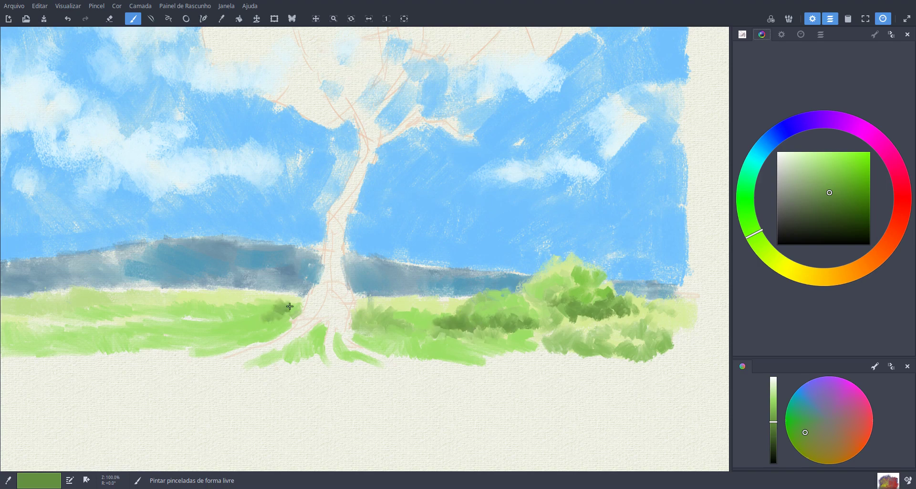
{"action": "left_click_drag", "start_coordinate": [289, 306], "coordinate": [253, 314]}
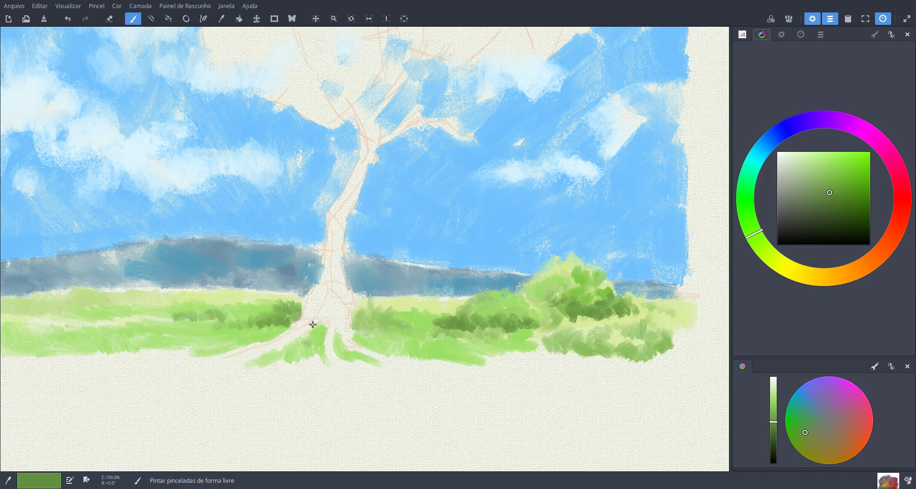
{"action": "mouse_move", "coordinate": [457, 359]}
{"action": "left_mouse_down"}
{"action": "mouse_move", "coordinate": [473, 348]}
{"action": "mouse_move", "coordinate": [482, 363]}
{"action": "mouse_move", "coordinate": [510, 362]}
{"action": "left_mouse_up"}
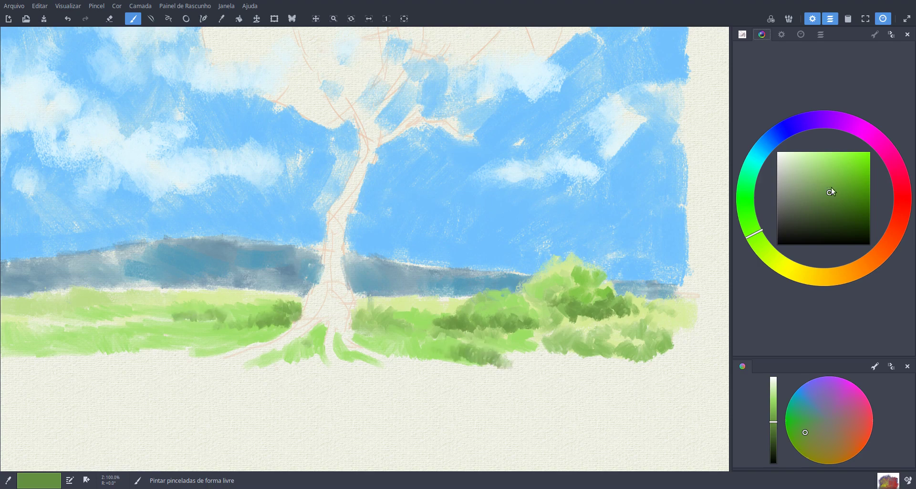
Step: Choose a lighter mid green and dab grass along the meadow's lower edge right of the trunk and below the left root
{"action": "left_click_drag", "start_coordinate": [831, 192], "coordinate": [834, 175]}
{"action": "mouse_move", "coordinate": [499, 362]}
{"action": "left_mouse_down"}
{"action": "mouse_move", "coordinate": [528, 345]}
{"action": "mouse_move", "coordinate": [527, 367]}
{"action": "mouse_move", "coordinate": [540, 355]}
{"action": "mouse_move", "coordinate": [555, 363]}
{"action": "mouse_move", "coordinate": [449, 354]}
{"action": "mouse_move", "coordinate": [434, 367]}
{"action": "mouse_move", "coordinate": [421, 351]}
{"action": "mouse_move", "coordinate": [374, 358]}
{"action": "left_mouse_up"}
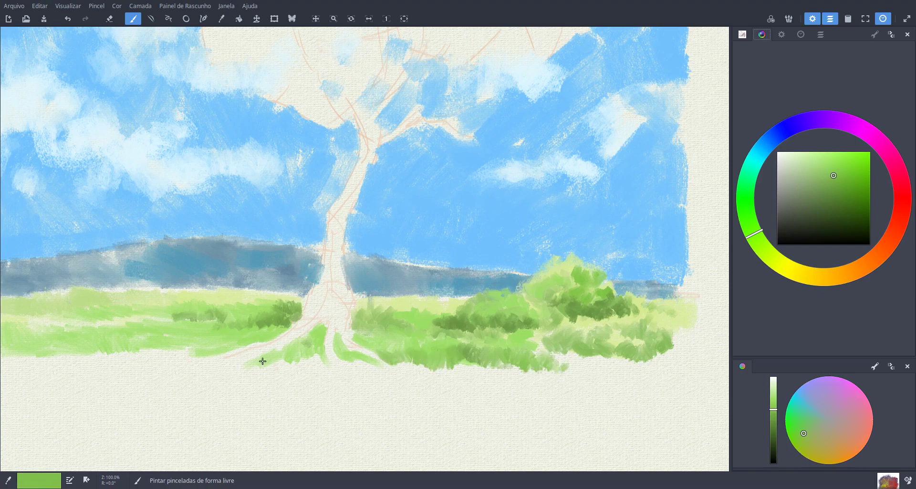
{"action": "mouse_move", "coordinate": [262, 361]}
{"action": "left_mouse_down"}
{"action": "mouse_move", "coordinate": [292, 358]}
{"action": "mouse_move", "coordinate": [248, 368]}
{"action": "left_mouse_up"}
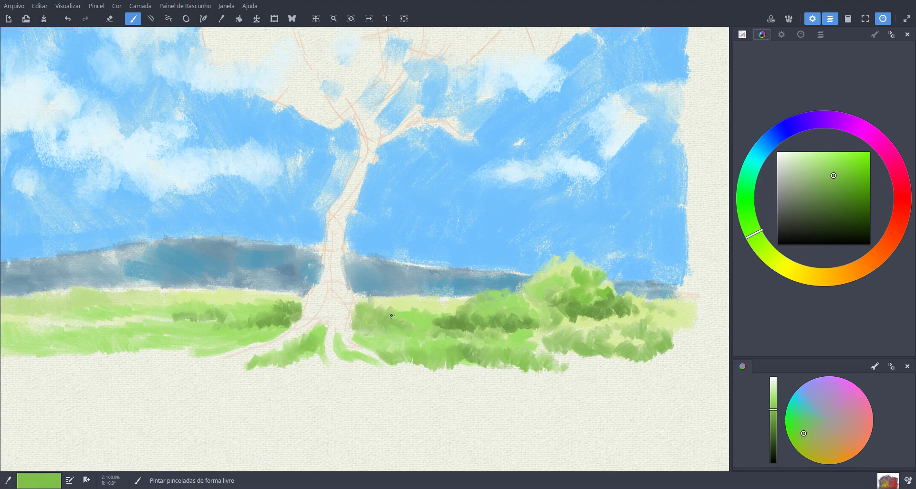
Step: Paint green patches into the distant hills on both sides of the trunk, using bright, dark and muted grey-greens
{"action": "left_click_drag", "start_coordinate": [631, 314], "coordinate": [585, 322]}
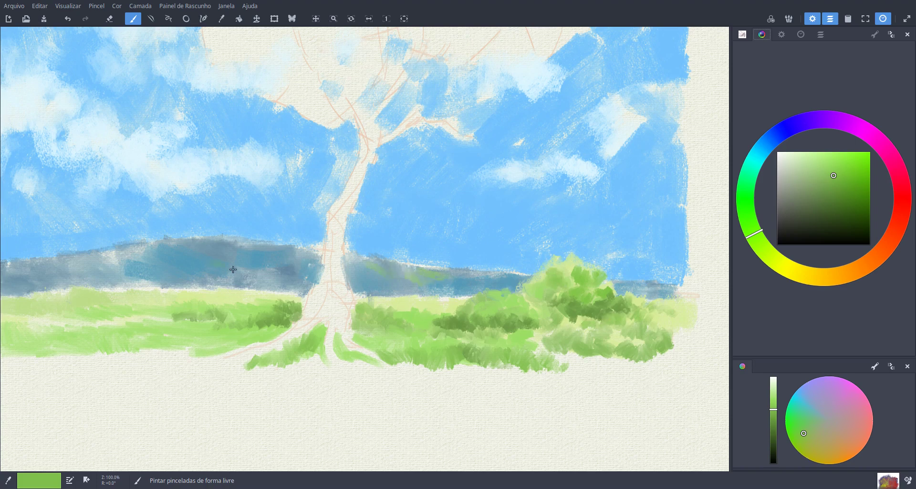
{"action": "left_click_drag", "start_coordinate": [846, 192], "coordinate": [850, 195]}
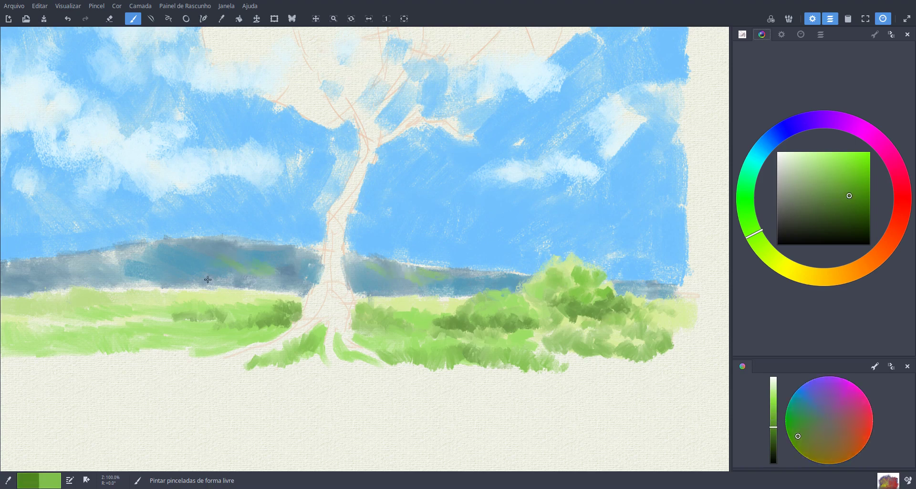
{"action": "mouse_move", "coordinate": [155, 277]}
{"action": "left_mouse_down"}
{"action": "mouse_move", "coordinate": [189, 272]}
{"action": "mouse_move", "coordinate": [224, 281]}
{"action": "left_mouse_up"}
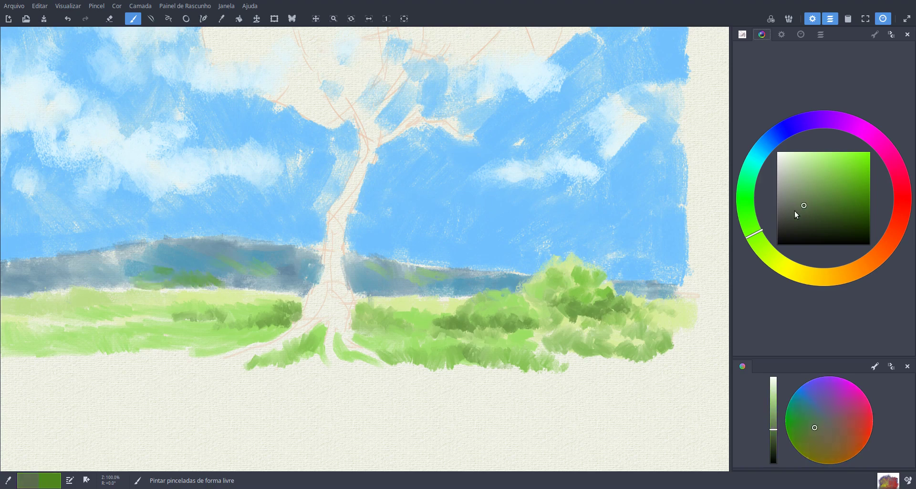
{"action": "mouse_move", "coordinate": [155, 270]}
{"action": "left_mouse_down"}
{"action": "mouse_move", "coordinate": [119, 276]}
{"action": "mouse_move", "coordinate": [136, 284]}
{"action": "mouse_move", "coordinate": [45, 280]}
{"action": "mouse_move", "coordinate": [100, 282]}
{"action": "left_mouse_up"}
{"action": "left_click_drag", "start_coordinate": [436, 285], "coordinate": [477, 288]}
{"action": "left_click_drag", "start_coordinate": [806, 190], "coordinate": [802, 179]}
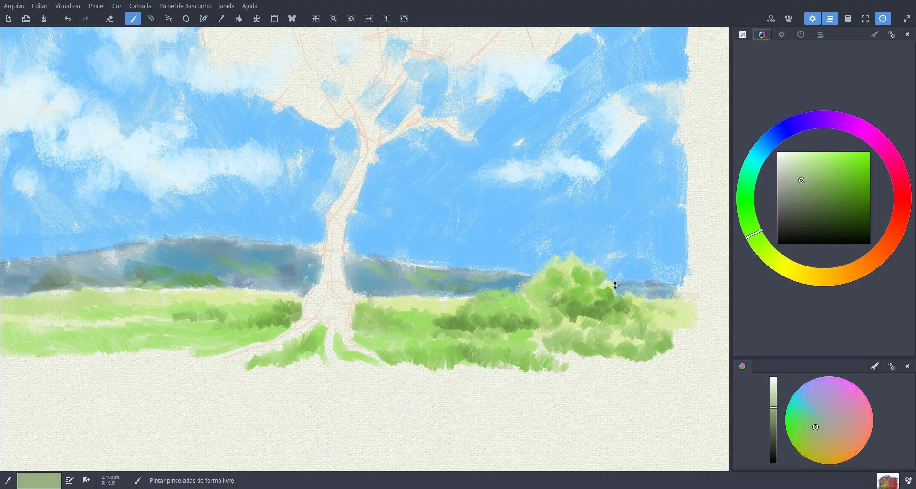
{"action": "left_click_drag", "start_coordinate": [801, 184], "coordinate": [802, 204]}
Step: Choose a dark brown and paint the tree's trunk, its roots and the two main upright limbs
{"action": "left_click_drag", "start_coordinate": [797, 270], "coordinate": [836, 271]}
{"action": "left_click_drag", "start_coordinate": [805, 214], "coordinate": [832, 215]}
{"action": "mouse_move", "coordinate": [330, 223]}
{"action": "left_mouse_down"}
{"action": "mouse_move", "coordinate": [327, 246]}
{"action": "mouse_move", "coordinate": [330, 217]}
{"action": "mouse_move", "coordinate": [334, 229]}
{"action": "mouse_move", "coordinate": [365, 144]}
{"action": "mouse_move", "coordinate": [354, 207]}
{"action": "mouse_move", "coordinate": [335, 235]}
{"action": "mouse_move", "coordinate": [334, 254]}
{"action": "mouse_move", "coordinate": [343, 219]}
{"action": "mouse_move", "coordinate": [335, 269]}
{"action": "mouse_move", "coordinate": [333, 262]}
{"action": "mouse_move", "coordinate": [302, 319]}
{"action": "mouse_move", "coordinate": [339, 276]}
{"action": "mouse_move", "coordinate": [351, 294]}
{"action": "mouse_move", "coordinate": [340, 300]}
{"action": "mouse_move", "coordinate": [343, 327]}
{"action": "mouse_move", "coordinate": [334, 329]}
{"action": "mouse_move", "coordinate": [365, 357]}
{"action": "left_mouse_up"}
{"action": "left_click_drag", "start_coordinate": [330, 333], "coordinate": [233, 355]}
{"action": "mouse_move", "coordinate": [352, 133]}
{"action": "left_mouse_down"}
{"action": "mouse_move", "coordinate": [345, 70]}
{"action": "mouse_move", "coordinate": [372, 69]}
{"action": "mouse_move", "coordinate": [365, 111]}
{"action": "mouse_move", "coordinate": [376, 58]}
{"action": "mouse_move", "coordinate": [390, 76]}
{"action": "mouse_move", "coordinate": [371, 118]}
{"action": "mouse_move", "coordinate": [374, 156]}
{"action": "left_mouse_up"}
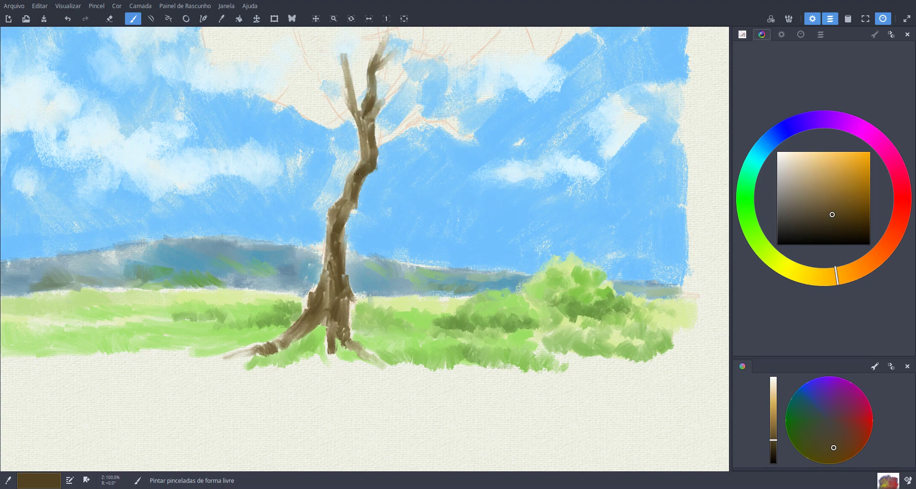
Step: Paint brown branches forking off the upper left side of the trunk and one rising to the upper right
{"action": "scroll", "coordinate": [357, 173], "scroll_direction": "up", "scroll_amount": 5}
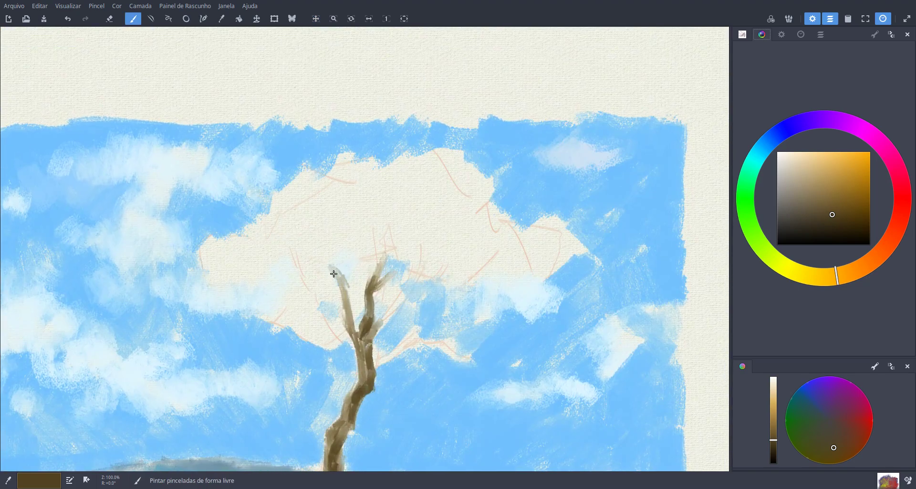
{"action": "left_click_drag", "start_coordinate": [305, 247], "coordinate": [334, 274]}
{"action": "left_click_drag", "start_coordinate": [348, 341], "coordinate": [330, 326]}
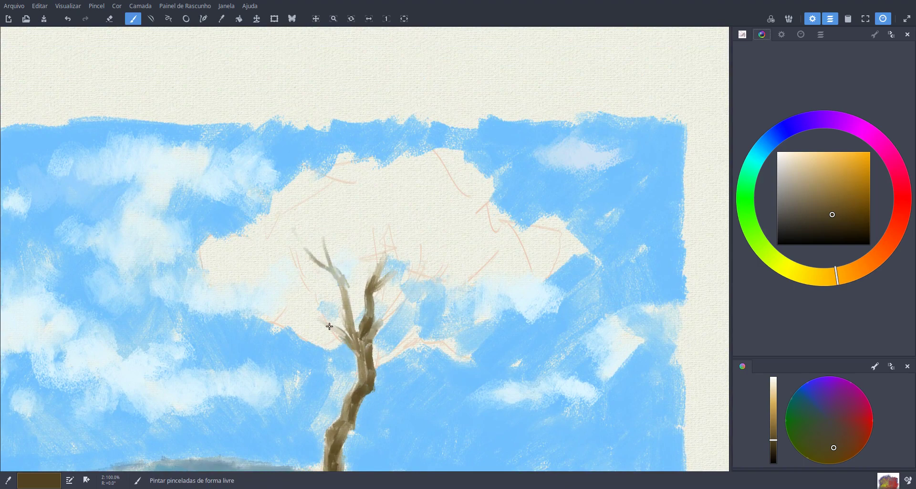
{"action": "left_click_drag", "start_coordinate": [281, 250], "coordinate": [304, 285]}
{"action": "mouse_move", "coordinate": [381, 317]}
{"action": "left_mouse_down"}
{"action": "mouse_move", "coordinate": [425, 262]}
{"action": "mouse_move", "coordinate": [441, 266]}
{"action": "mouse_move", "coordinate": [432, 277]}
{"action": "mouse_move", "coordinate": [460, 242]}
{"action": "left_mouse_up"}
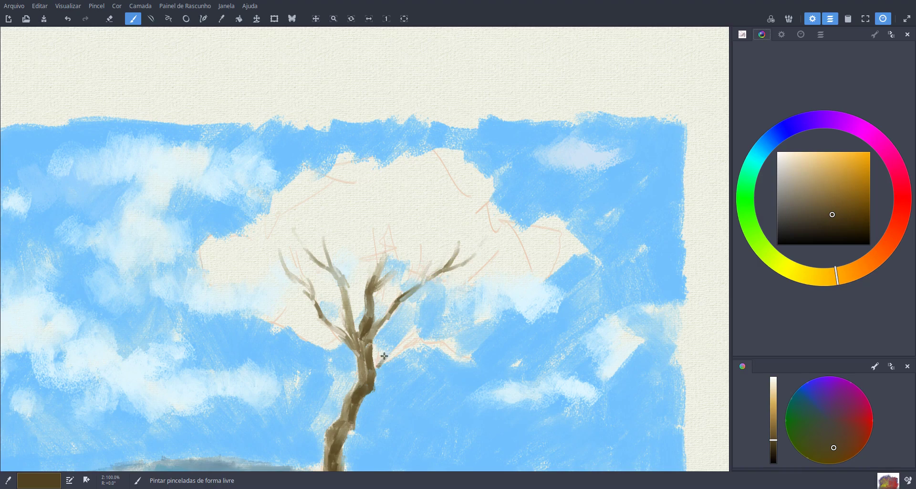
Step: Paint the long right-hand branches, extend the central limb upward and add the outer left branch in brown
{"action": "mouse_move", "coordinate": [379, 366]}
{"action": "left_mouse_down"}
{"action": "mouse_move", "coordinate": [399, 351]}
{"action": "mouse_move", "coordinate": [428, 314]}
{"action": "mouse_move", "coordinate": [434, 322]}
{"action": "mouse_move", "coordinate": [458, 283]}
{"action": "mouse_move", "coordinate": [473, 298]}
{"action": "mouse_move", "coordinate": [515, 298]}
{"action": "left_mouse_up"}
{"action": "left_click_drag", "start_coordinate": [485, 266], "coordinate": [427, 341]}
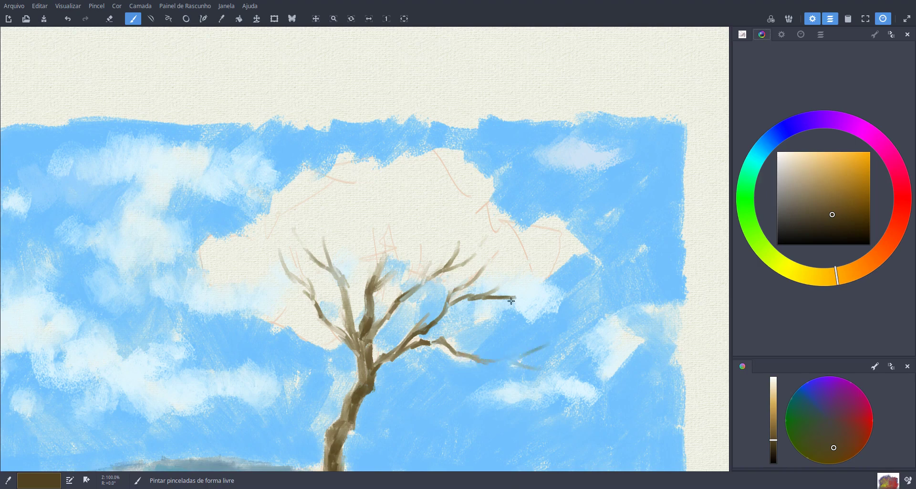
{"action": "left_click_drag", "start_coordinate": [525, 293], "coordinate": [552, 283]}
{"action": "left_click_drag", "start_coordinate": [376, 234], "coordinate": [378, 213]}
{"action": "mouse_move", "coordinate": [307, 292]}
{"action": "left_mouse_down"}
{"action": "mouse_move", "coordinate": [252, 288]}
{"action": "mouse_move", "coordinate": [286, 300]}
{"action": "mouse_move", "coordinate": [257, 275]}
{"action": "left_mouse_up"}
{"action": "left_click_drag", "start_coordinate": [267, 291], "coordinate": [233, 289]}
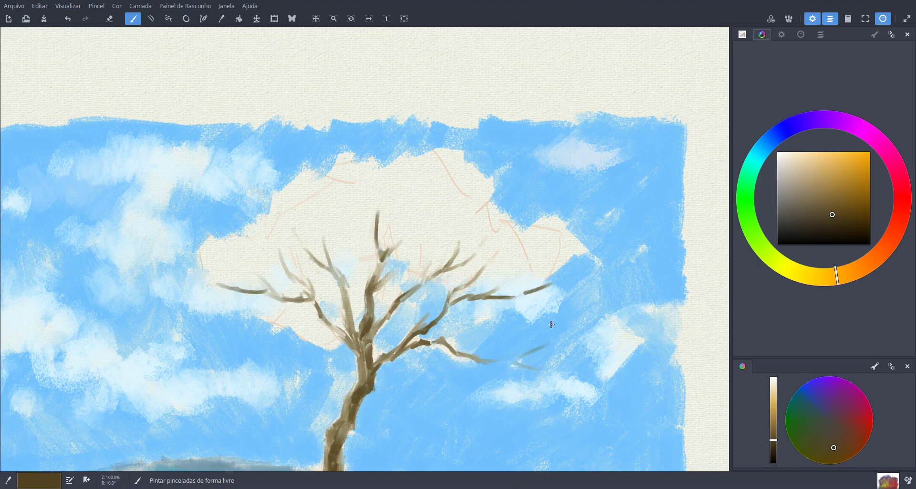
Step: Choose a light warm yellow and dab foliage above the central limb and along the crown's left edge
{"action": "left_click_drag", "start_coordinate": [551, 324], "coordinate": [569, 335]}
{"action": "left_click", "coordinate": [784, 262]}
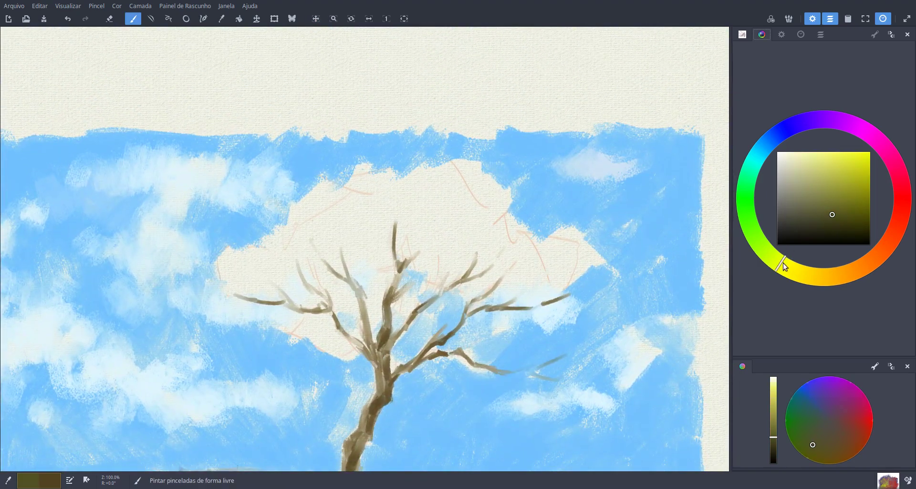
{"action": "left_click_drag", "start_coordinate": [783, 263], "coordinate": [788, 266]}
{"action": "left_click_drag", "start_coordinate": [848, 177], "coordinate": [847, 160]}
{"action": "left_click_drag", "start_coordinate": [794, 269], "coordinate": [809, 270]}
{"action": "left_click", "coordinate": [840, 163]}
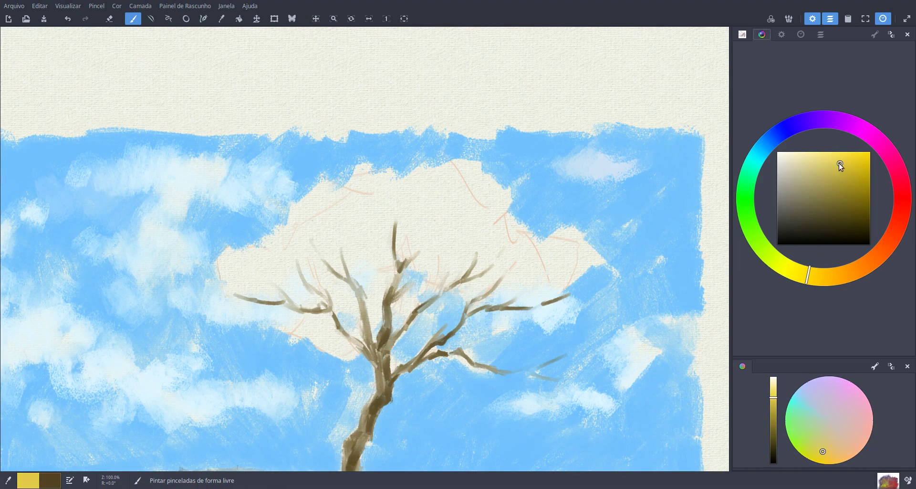
{"action": "left_click", "coordinate": [835, 161]}
{"action": "left_click_drag", "start_coordinate": [409, 234], "coordinate": [397, 242]}
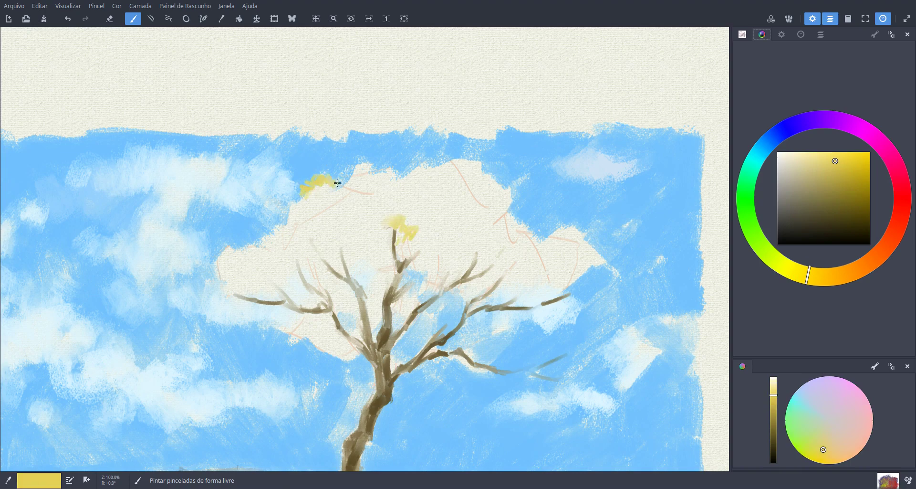
{"action": "mouse_move", "coordinate": [328, 191]}
{"action": "left_mouse_down"}
{"action": "mouse_move", "coordinate": [269, 213]}
{"action": "mouse_move", "coordinate": [279, 227]}
{"action": "mouse_move", "coordinate": [214, 263]}
{"action": "left_mouse_up"}
{"action": "mouse_move", "coordinate": [228, 292]}
{"action": "left_mouse_down"}
{"action": "mouse_move", "coordinate": [206, 294]}
{"action": "mouse_move", "coordinate": [206, 283]}
{"action": "mouse_move", "coordinate": [267, 292]}
{"action": "mouse_move", "coordinate": [274, 267]}
{"action": "mouse_move", "coordinate": [259, 264]}
{"action": "mouse_move", "coordinate": [288, 276]}
{"action": "left_mouse_up"}
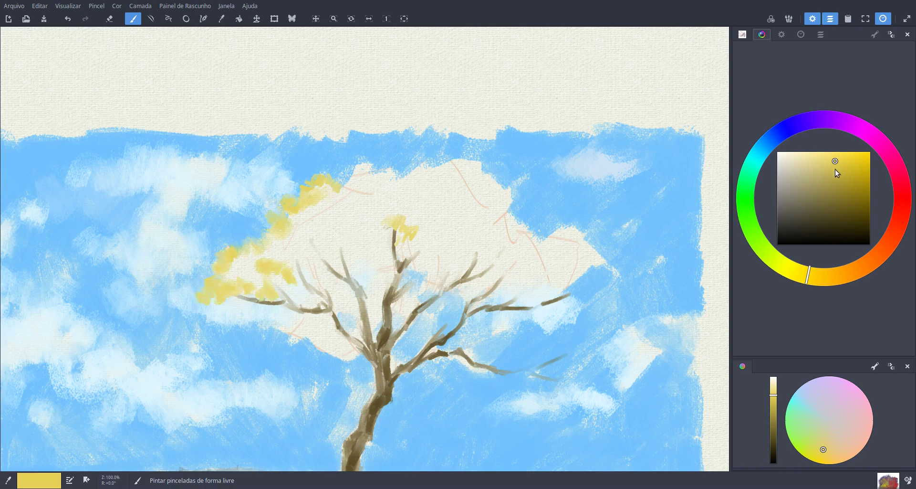
Step: Choose darker olive yellows and dab foliage between the central branches of the tree
{"action": "left_click", "coordinate": [845, 183]}
{"action": "mouse_move", "coordinate": [350, 262]}
{"action": "left_mouse_down"}
{"action": "mouse_move", "coordinate": [383, 267]}
{"action": "mouse_move", "coordinate": [376, 287]}
{"action": "mouse_move", "coordinate": [393, 283]}
{"action": "mouse_move", "coordinate": [374, 291]}
{"action": "mouse_move", "coordinate": [388, 289]}
{"action": "mouse_move", "coordinate": [374, 323]}
{"action": "mouse_move", "coordinate": [396, 308]}
{"action": "mouse_move", "coordinate": [404, 316]}
{"action": "mouse_move", "coordinate": [405, 271]}
{"action": "mouse_move", "coordinate": [443, 274]}
{"action": "left_mouse_up"}
{"action": "left_click", "coordinate": [847, 178]}
{"action": "left_click", "coordinate": [848, 195]}
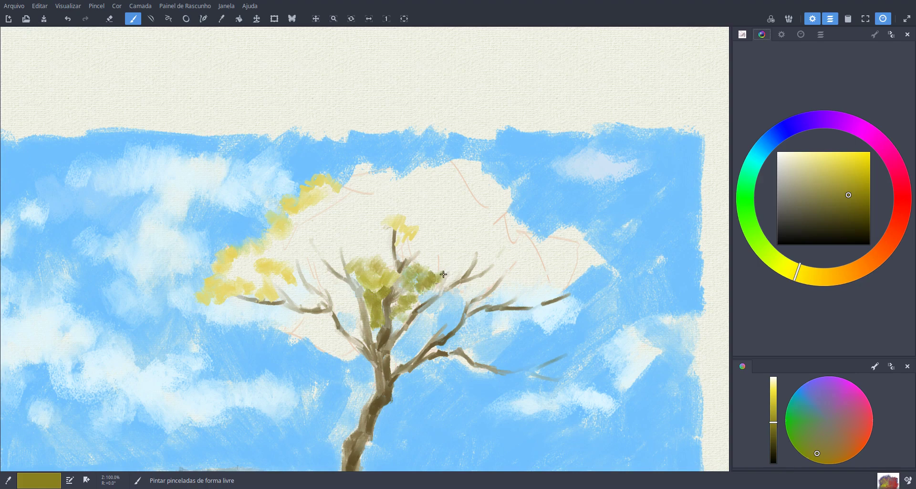
{"action": "mouse_move", "coordinate": [416, 323]}
{"action": "left_mouse_down"}
{"action": "mouse_move", "coordinate": [438, 303]}
{"action": "mouse_move", "coordinate": [455, 296]}
{"action": "mouse_move", "coordinate": [425, 329]}
{"action": "left_mouse_up"}
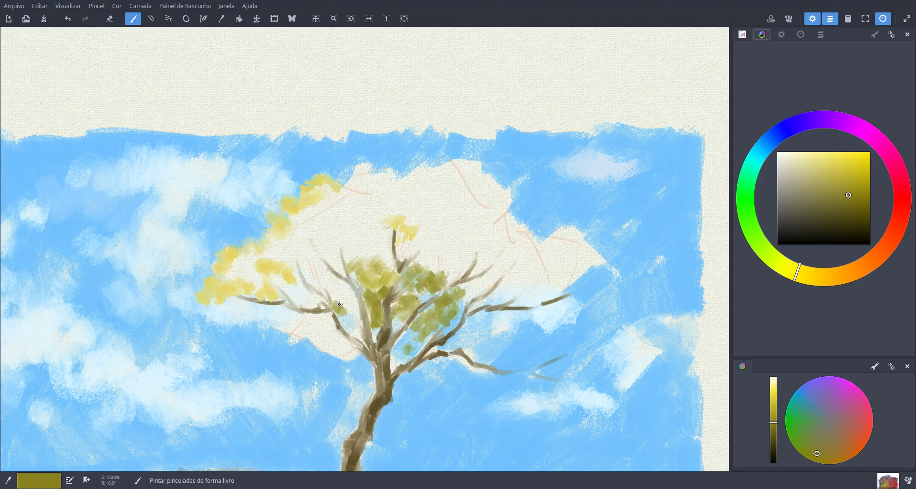
Step: Extend the olive foliage below the left and right branches and up around the outer branch tips
{"action": "mouse_move", "coordinate": [339, 304]}
{"action": "left_mouse_down"}
{"action": "mouse_move", "coordinate": [347, 329]}
{"action": "mouse_move", "coordinate": [296, 318]}
{"action": "mouse_move", "coordinate": [306, 331]}
{"action": "mouse_move", "coordinate": [324, 318]}
{"action": "mouse_move", "coordinate": [331, 337]}
{"action": "mouse_move", "coordinate": [289, 326]}
{"action": "mouse_move", "coordinate": [278, 342]}
{"action": "mouse_move", "coordinate": [277, 310]}
{"action": "mouse_move", "coordinate": [282, 348]}
{"action": "mouse_move", "coordinate": [269, 344]}
{"action": "mouse_move", "coordinate": [268, 320]}
{"action": "mouse_move", "coordinate": [249, 320]}
{"action": "mouse_move", "coordinate": [314, 348]}
{"action": "mouse_move", "coordinate": [296, 353]}
{"action": "mouse_move", "coordinate": [314, 359]}
{"action": "mouse_move", "coordinate": [325, 342]}
{"action": "mouse_move", "coordinate": [334, 355]}
{"action": "mouse_move", "coordinate": [337, 339]}
{"action": "mouse_move", "coordinate": [352, 353]}
{"action": "left_mouse_up"}
{"action": "mouse_move", "coordinate": [458, 315]}
{"action": "left_mouse_down"}
{"action": "mouse_move", "coordinate": [468, 323]}
{"action": "mouse_move", "coordinate": [518, 282]}
{"action": "mouse_move", "coordinate": [532, 300]}
{"action": "mouse_move", "coordinate": [477, 329]}
{"action": "mouse_move", "coordinate": [504, 336]}
{"action": "mouse_move", "coordinate": [476, 346]}
{"action": "mouse_move", "coordinate": [537, 329]}
{"action": "left_mouse_up"}
{"action": "mouse_move", "coordinate": [453, 358]}
{"action": "left_mouse_down"}
{"action": "mouse_move", "coordinate": [463, 367]}
{"action": "mouse_move", "coordinate": [439, 370]}
{"action": "mouse_move", "coordinate": [446, 346]}
{"action": "mouse_move", "coordinate": [462, 377]}
{"action": "mouse_move", "coordinate": [480, 355]}
{"action": "mouse_move", "coordinate": [446, 370]}
{"action": "mouse_move", "coordinate": [402, 344]}
{"action": "left_mouse_up"}
{"action": "mouse_move", "coordinate": [286, 281]}
{"action": "left_mouse_down"}
{"action": "mouse_move", "coordinate": [344, 247]}
{"action": "mouse_move", "coordinate": [343, 271]}
{"action": "mouse_move", "coordinate": [298, 292]}
{"action": "left_mouse_up"}
{"action": "mouse_move", "coordinate": [483, 266]}
{"action": "left_mouse_down"}
{"action": "mouse_move", "coordinate": [486, 249]}
{"action": "mouse_move", "coordinate": [458, 262]}
{"action": "mouse_move", "coordinate": [446, 255]}
{"action": "mouse_move", "coordinate": [484, 266]}
{"action": "mouse_move", "coordinate": [488, 281]}
{"action": "mouse_move", "coordinate": [543, 278]}
{"action": "left_mouse_up"}
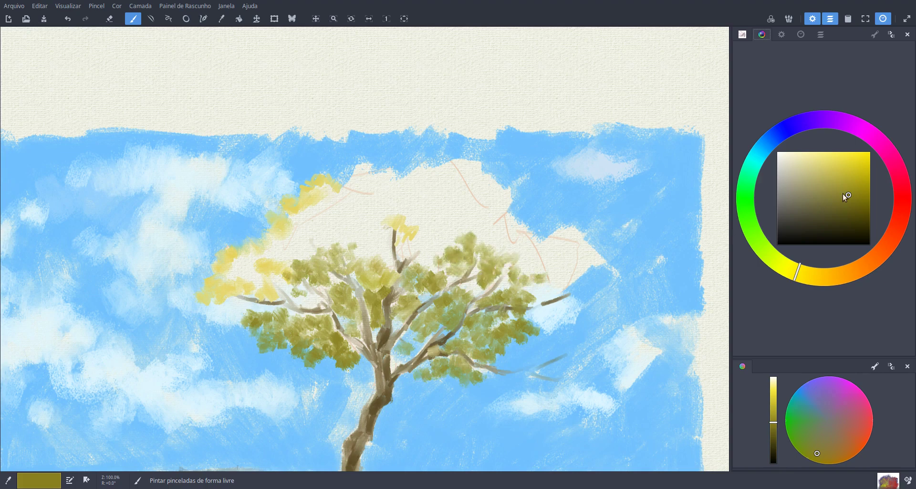
Step: Choose a lighter greenish yellow and dab foliage over the olive clusters, the right branch tips and the crown's left side
{"action": "left_click_drag", "start_coordinate": [842, 193], "coordinate": [840, 171]}
{"action": "mouse_move", "coordinate": [449, 274]}
{"action": "left_mouse_down"}
{"action": "mouse_move", "coordinate": [440, 257]}
{"action": "mouse_move", "coordinate": [474, 237]}
{"action": "left_mouse_up"}
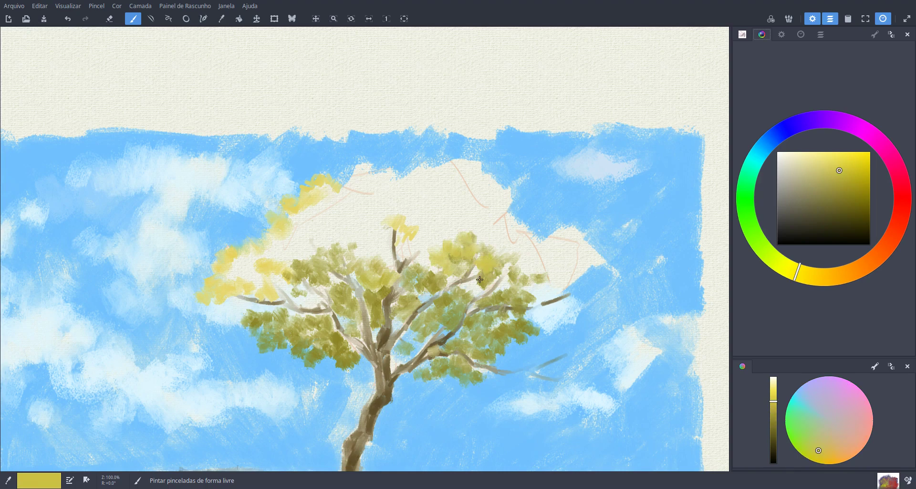
{"action": "mouse_move", "coordinate": [480, 279]}
{"action": "left_mouse_down"}
{"action": "mouse_move", "coordinate": [453, 312]}
{"action": "mouse_move", "coordinate": [516, 281]}
{"action": "mouse_move", "coordinate": [540, 280]}
{"action": "mouse_move", "coordinate": [534, 312]}
{"action": "mouse_move", "coordinate": [562, 308]}
{"action": "mouse_move", "coordinate": [581, 321]}
{"action": "left_mouse_up"}
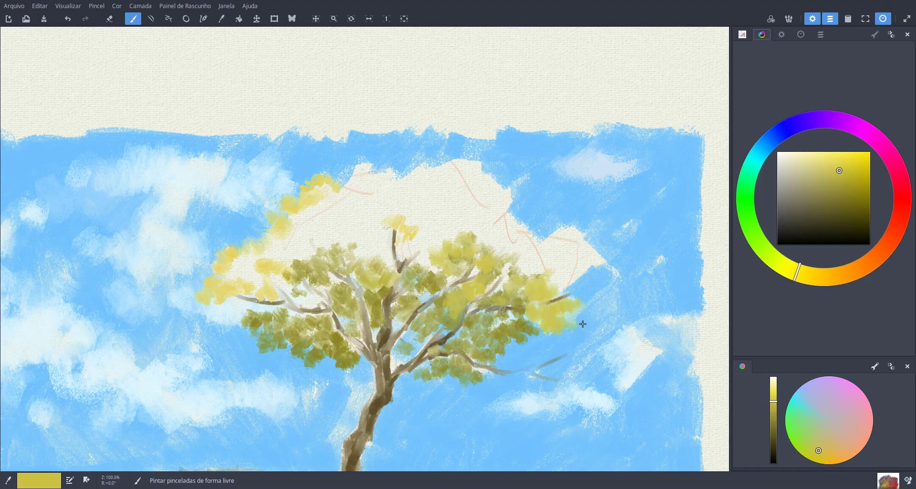
{"action": "mouse_move", "coordinate": [358, 241]}
{"action": "left_mouse_down"}
{"action": "mouse_move", "coordinate": [342, 241]}
{"action": "mouse_move", "coordinate": [370, 233]}
{"action": "mouse_move", "coordinate": [317, 259]}
{"action": "mouse_move", "coordinate": [287, 261]}
{"action": "mouse_move", "coordinate": [306, 256]}
{"action": "mouse_move", "coordinate": [327, 281]}
{"action": "mouse_move", "coordinate": [302, 290]}
{"action": "mouse_move", "coordinate": [267, 284]}
{"action": "mouse_move", "coordinate": [210, 313]}
{"action": "mouse_move", "coordinate": [189, 302]}
{"action": "mouse_move", "coordinate": [187, 285]}
{"action": "left_mouse_up"}
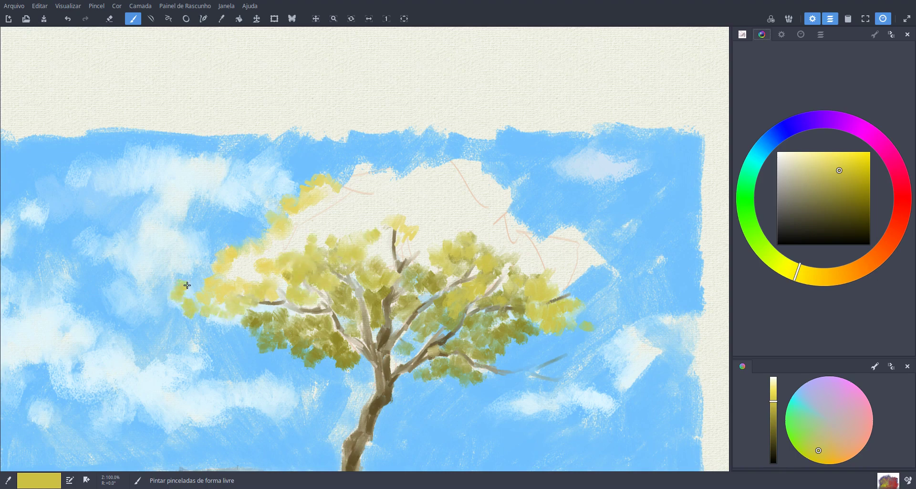
{"action": "mouse_move", "coordinate": [265, 322]}
{"action": "left_mouse_down"}
{"action": "mouse_move", "coordinate": [272, 300]}
{"action": "mouse_move", "coordinate": [195, 316]}
{"action": "left_mouse_up"}
{"action": "mouse_move", "coordinate": [234, 287]}
{"action": "left_mouse_down"}
{"action": "mouse_move", "coordinate": [213, 253]}
{"action": "mouse_move", "coordinate": [242, 262]}
{"action": "mouse_move", "coordinate": [220, 275]}
{"action": "mouse_move", "coordinate": [212, 257]}
{"action": "left_mouse_up"}
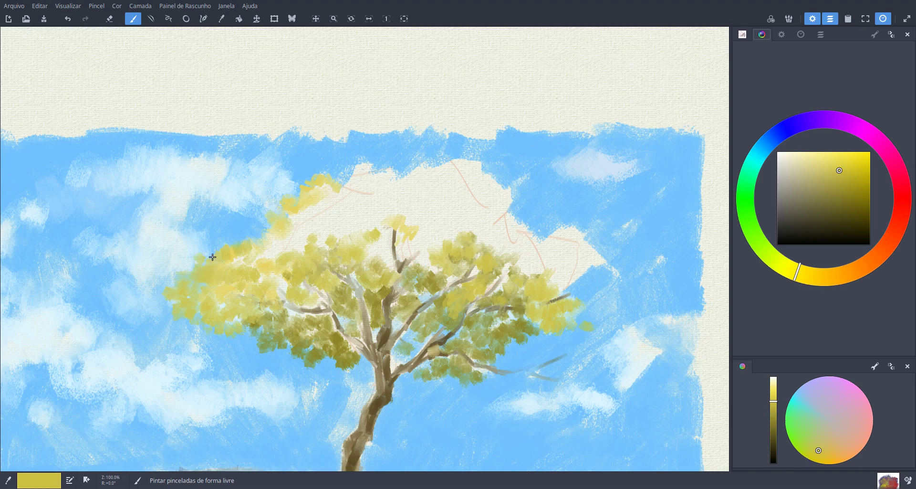
{"action": "mouse_move", "coordinate": [347, 224]}
{"action": "left_mouse_down"}
{"action": "mouse_move", "coordinate": [282, 237]}
{"action": "mouse_move", "coordinate": [318, 242]}
{"action": "left_mouse_up"}
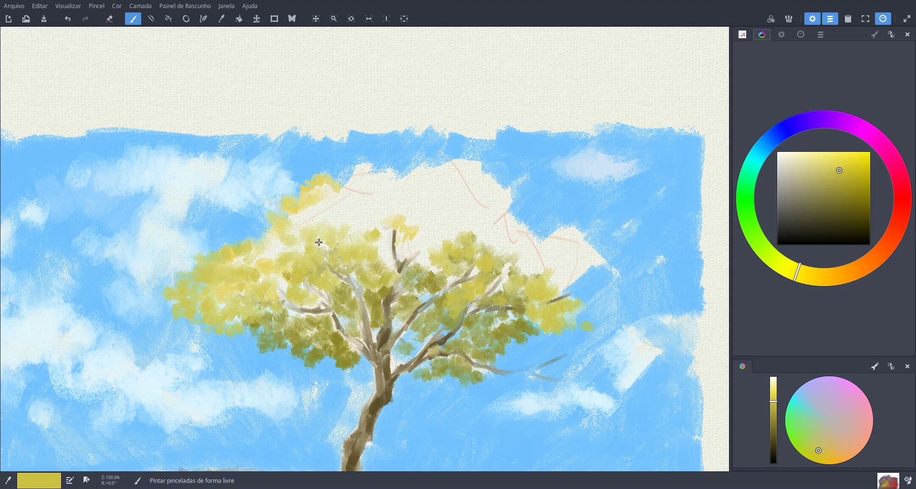
{"action": "mouse_move", "coordinate": [433, 254]}
{"action": "left_mouse_down"}
{"action": "mouse_move", "coordinate": [481, 248]}
{"action": "mouse_move", "coordinate": [382, 306]}
{"action": "mouse_move", "coordinate": [396, 296]}
{"action": "mouse_move", "coordinate": [482, 303]}
{"action": "left_mouse_up"}
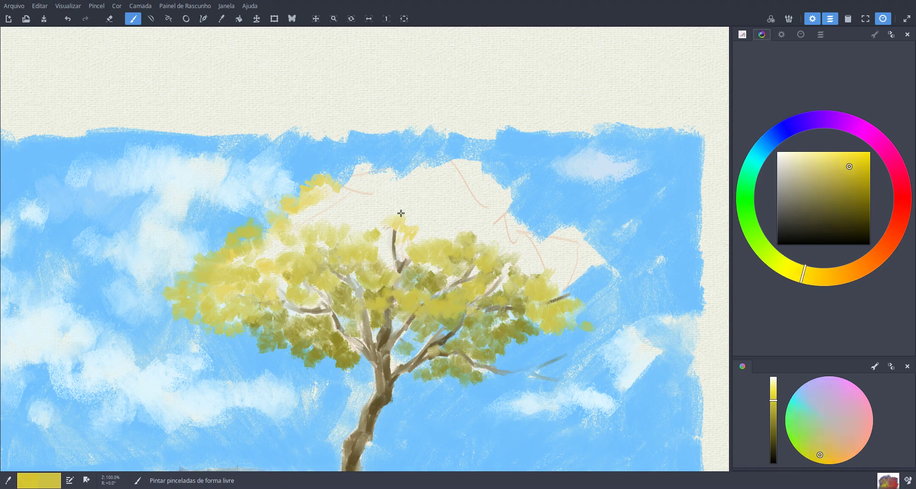
Step: Fill the upper crown with rich yellow foliage and add yellow clusters along its lower right and lower left edges
{"action": "mouse_move", "coordinate": [401, 212]}
{"action": "left_mouse_down"}
{"action": "mouse_move", "coordinate": [458, 193]}
{"action": "mouse_move", "coordinate": [442, 172]}
{"action": "mouse_move", "coordinate": [464, 177]}
{"action": "mouse_move", "coordinate": [342, 199]}
{"action": "mouse_move", "coordinate": [364, 170]}
{"action": "mouse_move", "coordinate": [342, 210]}
{"action": "mouse_move", "coordinate": [299, 215]}
{"action": "mouse_move", "coordinate": [359, 229]}
{"action": "mouse_move", "coordinate": [384, 222]}
{"action": "mouse_move", "coordinate": [406, 258]}
{"action": "mouse_move", "coordinate": [436, 226]}
{"action": "mouse_move", "coordinate": [357, 294]}
{"action": "mouse_move", "coordinate": [281, 288]}
{"action": "mouse_move", "coordinate": [276, 252]}
{"action": "mouse_move", "coordinate": [476, 238]}
{"action": "mouse_move", "coordinate": [519, 186]}
{"action": "mouse_move", "coordinate": [502, 231]}
{"action": "mouse_move", "coordinate": [543, 261]}
{"action": "mouse_move", "coordinate": [564, 231]}
{"action": "mouse_move", "coordinate": [569, 288]}
{"action": "mouse_move", "coordinate": [599, 256]}
{"action": "left_mouse_up"}
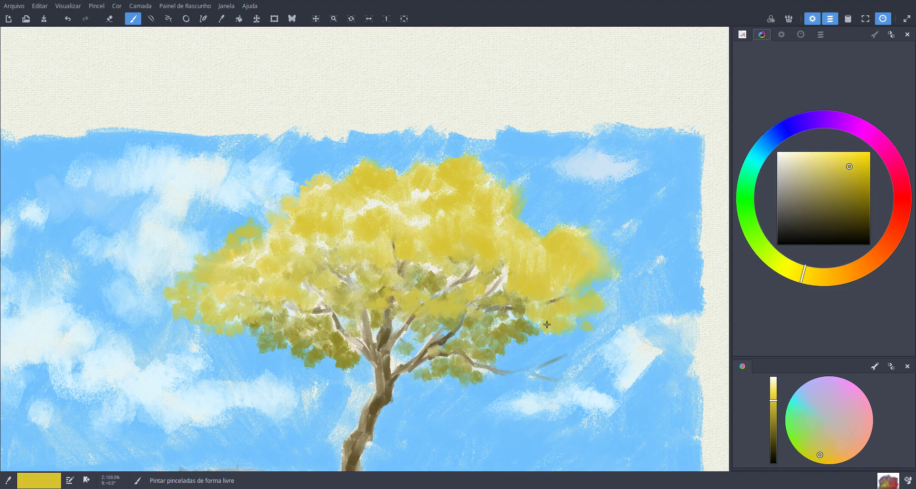
{"action": "mouse_move", "coordinate": [547, 324]}
{"action": "left_mouse_down"}
{"action": "mouse_move", "coordinate": [492, 318]}
{"action": "mouse_move", "coordinate": [487, 281]}
{"action": "mouse_move", "coordinate": [420, 272]}
{"action": "mouse_move", "coordinate": [314, 348]}
{"action": "left_mouse_up"}
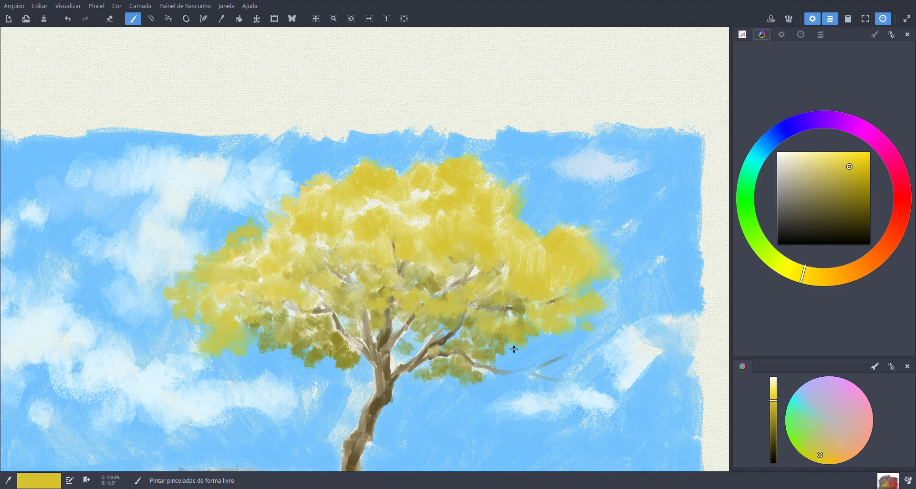
{"action": "left_click_drag", "start_coordinate": [514, 348], "coordinate": [499, 356]}
{"action": "left_click_drag", "start_coordinate": [520, 324], "coordinate": [556, 338]}
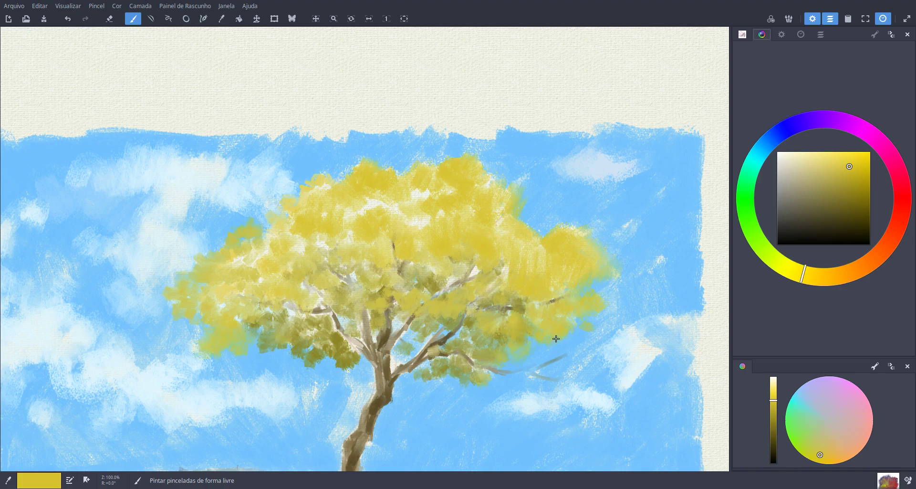
{"action": "mouse_move", "coordinate": [559, 379]}
{"action": "left_mouse_down"}
{"action": "mouse_move", "coordinate": [574, 396]}
{"action": "mouse_move", "coordinate": [508, 383]}
{"action": "left_mouse_up"}
{"action": "left_click", "coordinate": [554, 395]}
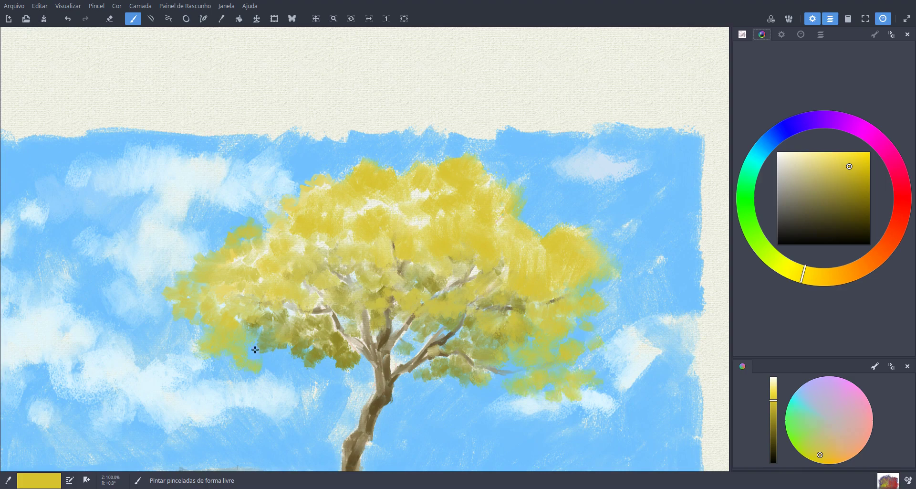
{"action": "mouse_move", "coordinate": [295, 347]}
{"action": "left_mouse_down"}
{"action": "mouse_move", "coordinate": [229, 376]}
{"action": "mouse_move", "coordinate": [186, 362]}
{"action": "left_mouse_up"}
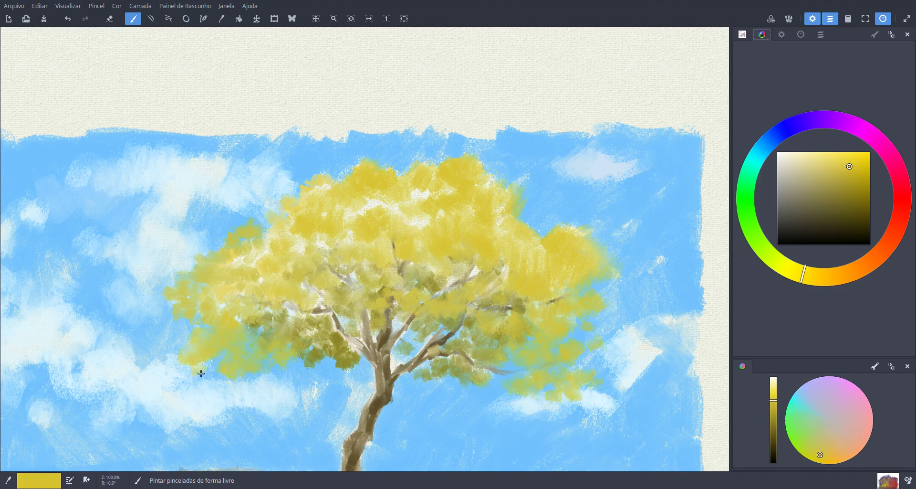
{"action": "left_click", "coordinate": [251, 329]}
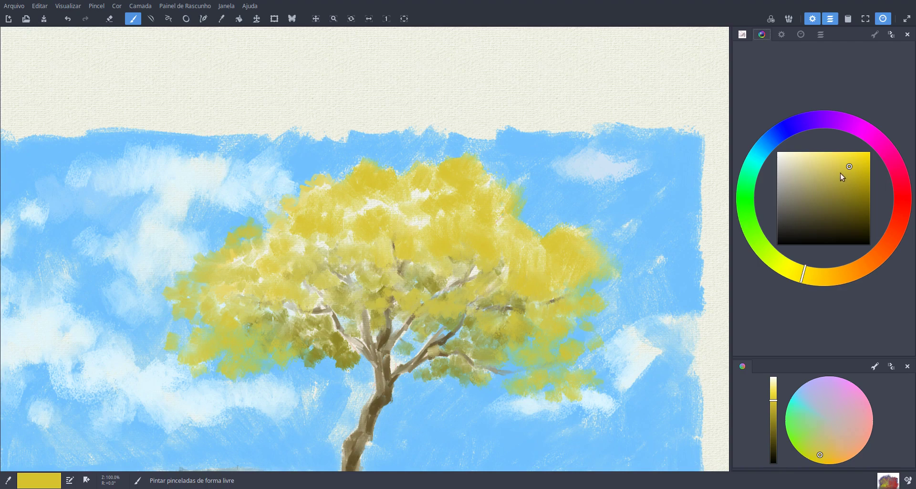
Step: Choose dark olive tones and dab shadows into the crown's centre and lower left foliage
{"action": "left_click", "coordinate": [851, 203]}
{"action": "mouse_move", "coordinate": [396, 290]}
{"action": "left_mouse_down"}
{"action": "mouse_move", "coordinate": [404, 310]}
{"action": "mouse_move", "coordinate": [448, 258]}
{"action": "mouse_move", "coordinate": [460, 271]}
{"action": "left_mouse_up"}
{"action": "mouse_move", "coordinate": [449, 308]}
{"action": "left_mouse_down"}
{"action": "mouse_move", "coordinate": [434, 312]}
{"action": "mouse_move", "coordinate": [408, 348]}
{"action": "left_mouse_up"}
{"action": "left_click_drag", "start_coordinate": [278, 340], "coordinate": [234, 356]}
{"action": "left_click", "coordinate": [843, 189]}
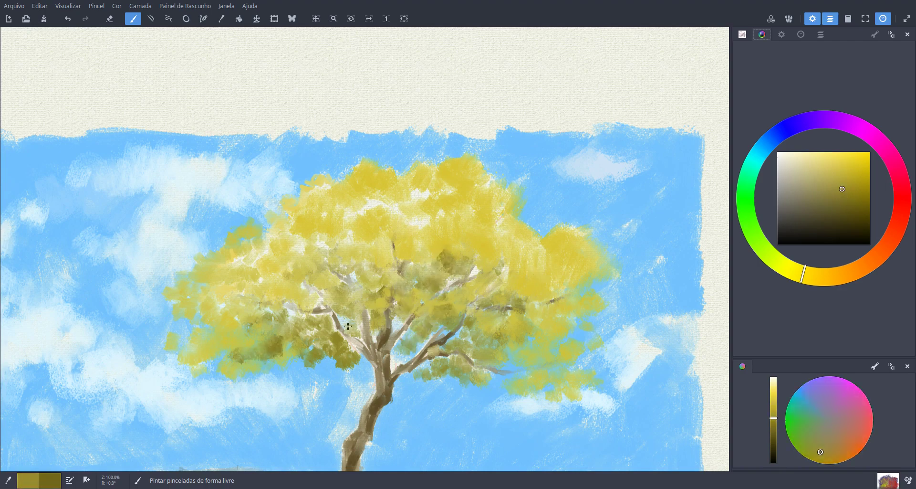
{"action": "mouse_move", "coordinate": [291, 340]}
{"action": "left_mouse_down"}
{"action": "mouse_move", "coordinate": [256, 337]}
{"action": "mouse_move", "coordinate": [262, 307]}
{"action": "left_mouse_up"}
Step: Choose a muted yellow and dab mid-tone foliage onto the crown's lower left, lower right and right side
{"action": "left_click_drag", "start_coordinate": [833, 188], "coordinate": [834, 176]}
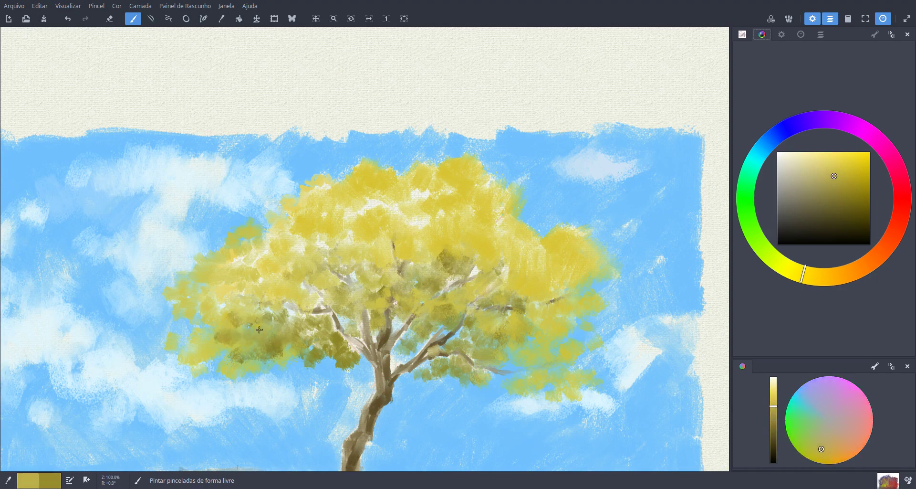
{"action": "mouse_move", "coordinate": [230, 371]}
{"action": "left_mouse_down"}
{"action": "mouse_move", "coordinate": [322, 330]}
{"action": "mouse_move", "coordinate": [338, 309]}
{"action": "left_mouse_up"}
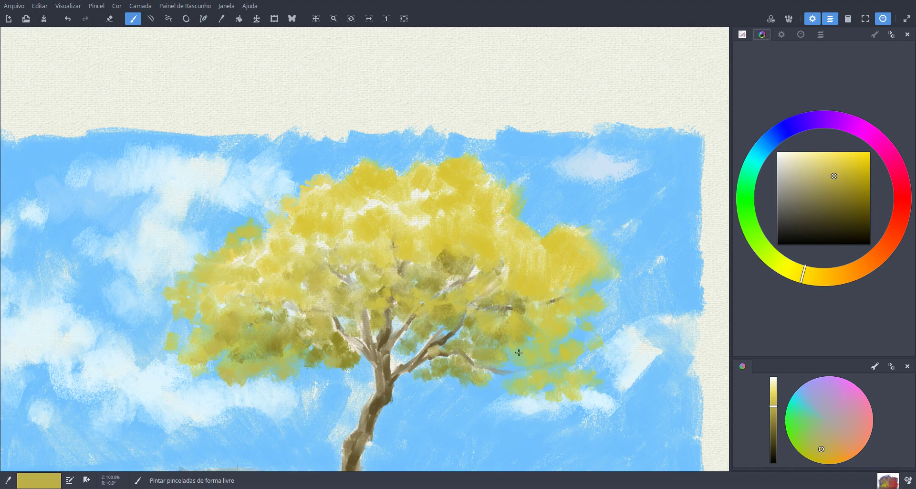
{"action": "mouse_move", "coordinate": [519, 352]}
{"action": "left_mouse_down"}
{"action": "mouse_move", "coordinate": [452, 387]}
{"action": "mouse_move", "coordinate": [461, 376]}
{"action": "mouse_move", "coordinate": [476, 405]}
{"action": "mouse_move", "coordinate": [502, 381]}
{"action": "mouse_move", "coordinate": [469, 405]}
{"action": "mouse_move", "coordinate": [469, 385]}
{"action": "mouse_move", "coordinate": [519, 393]}
{"action": "mouse_move", "coordinate": [553, 379]}
{"action": "left_mouse_up"}
{"action": "mouse_move", "coordinate": [529, 282]}
{"action": "left_mouse_down"}
{"action": "mouse_move", "coordinate": [547, 265]}
{"action": "mouse_move", "coordinate": [544, 285]}
{"action": "left_mouse_up"}
Step: Choose a bright yellow and dab highlights over the crown's upper left, left side and centre
{"action": "left_click", "coordinate": [850, 170]}
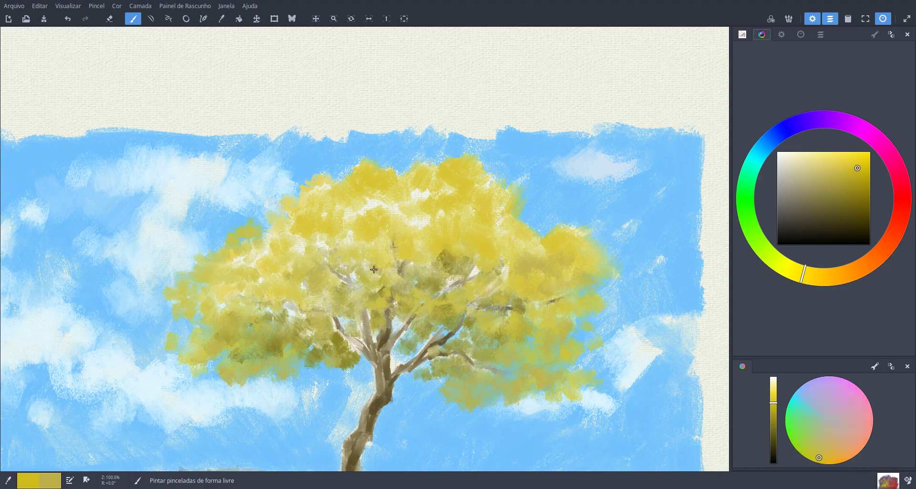
{"action": "left_click_drag", "start_coordinate": [841, 178], "coordinate": [850, 156]}
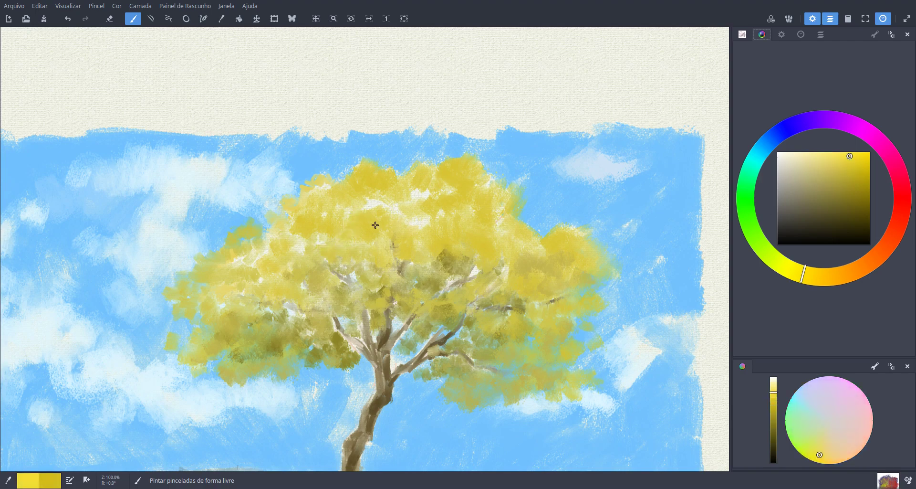
{"action": "mouse_move", "coordinate": [349, 212]}
{"action": "left_mouse_down"}
{"action": "mouse_move", "coordinate": [370, 200]}
{"action": "mouse_move", "coordinate": [337, 189]}
{"action": "left_mouse_up"}
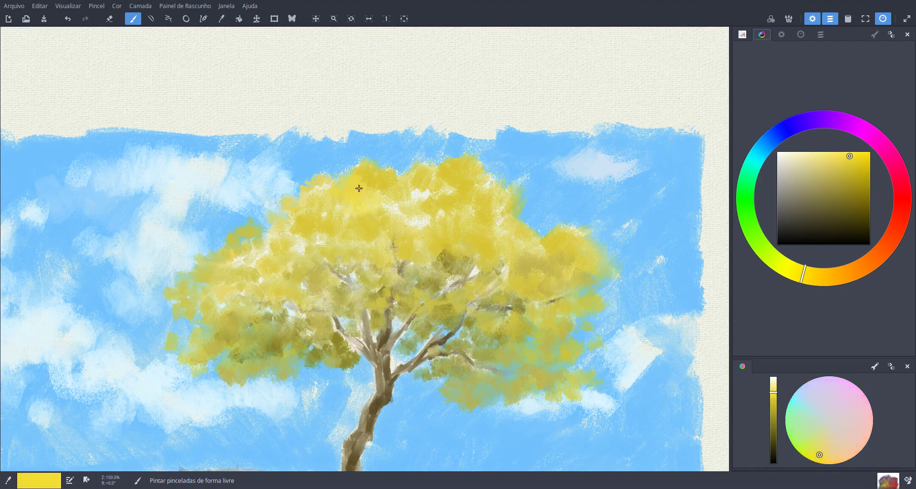
{"action": "mouse_move", "coordinate": [280, 213]}
{"action": "left_mouse_down"}
{"action": "mouse_move", "coordinate": [232, 230]}
{"action": "mouse_move", "coordinate": [242, 227]}
{"action": "mouse_move", "coordinate": [225, 244]}
{"action": "mouse_move", "coordinate": [227, 232]}
{"action": "mouse_move", "coordinate": [211, 249]}
{"action": "mouse_move", "coordinate": [276, 236]}
{"action": "left_mouse_up"}
{"action": "mouse_move", "coordinate": [199, 269]}
{"action": "left_mouse_down"}
{"action": "mouse_move", "coordinate": [174, 274]}
{"action": "mouse_move", "coordinate": [236, 282]}
{"action": "mouse_move", "coordinate": [251, 258]}
{"action": "mouse_move", "coordinate": [257, 276]}
{"action": "mouse_move", "coordinate": [289, 283]}
{"action": "mouse_move", "coordinate": [310, 269]}
{"action": "mouse_move", "coordinate": [293, 306]}
{"action": "mouse_move", "coordinate": [247, 329]}
{"action": "mouse_move", "coordinate": [280, 334]}
{"action": "mouse_move", "coordinate": [263, 309]}
{"action": "mouse_move", "coordinate": [296, 311]}
{"action": "mouse_move", "coordinate": [302, 290]}
{"action": "mouse_move", "coordinate": [318, 297]}
{"action": "mouse_move", "coordinate": [371, 276]}
{"action": "mouse_move", "coordinate": [342, 300]}
{"action": "mouse_move", "coordinate": [336, 248]}
{"action": "left_mouse_up"}
{"action": "mouse_move", "coordinate": [395, 215]}
{"action": "left_mouse_down"}
{"action": "mouse_move", "coordinate": [417, 197]}
{"action": "mouse_move", "coordinate": [430, 208]}
{"action": "mouse_move", "coordinate": [407, 217]}
{"action": "mouse_move", "coordinate": [441, 214]}
{"action": "mouse_move", "coordinate": [421, 246]}
{"action": "mouse_move", "coordinate": [388, 205]}
{"action": "left_mouse_up"}
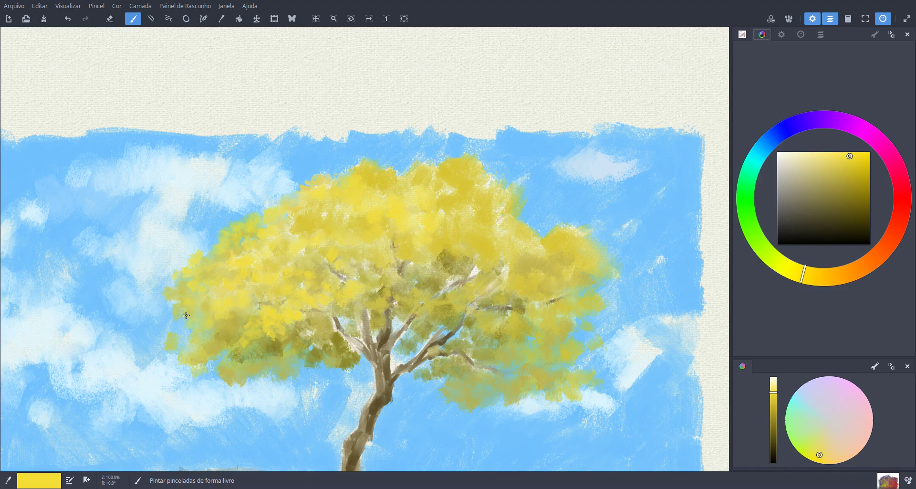
Step: Dab bright yellow foliage along the crown's top and upper right edge and over its right-hand branches
{"action": "mouse_move", "coordinate": [439, 266]}
{"action": "left_mouse_down"}
{"action": "mouse_move", "coordinate": [425, 289]}
{"action": "mouse_move", "coordinate": [440, 300]}
{"action": "mouse_move", "coordinate": [490, 259]}
{"action": "mouse_move", "coordinate": [501, 227]}
{"action": "left_mouse_up"}
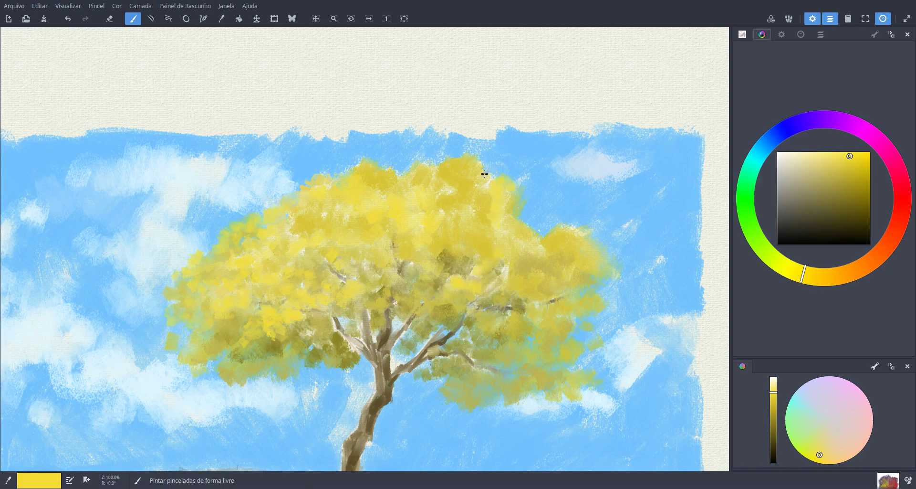
{"action": "mouse_move", "coordinate": [423, 156]}
{"action": "left_mouse_down"}
{"action": "mouse_move", "coordinate": [443, 164]}
{"action": "mouse_move", "coordinate": [453, 150]}
{"action": "mouse_move", "coordinate": [438, 177]}
{"action": "left_mouse_up"}
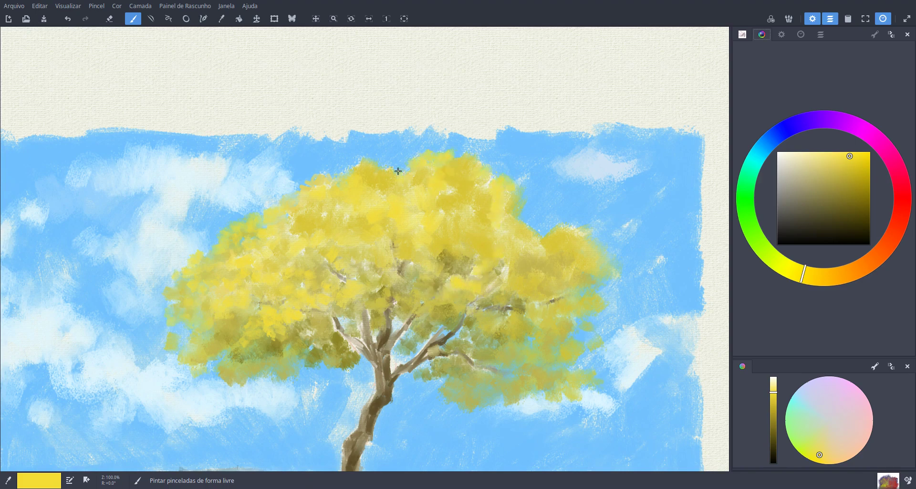
{"action": "mouse_move", "coordinate": [491, 166]}
{"action": "left_mouse_down"}
{"action": "mouse_move", "coordinate": [526, 188]}
{"action": "mouse_move", "coordinate": [516, 207]}
{"action": "mouse_move", "coordinate": [556, 240]}
{"action": "left_mouse_up"}
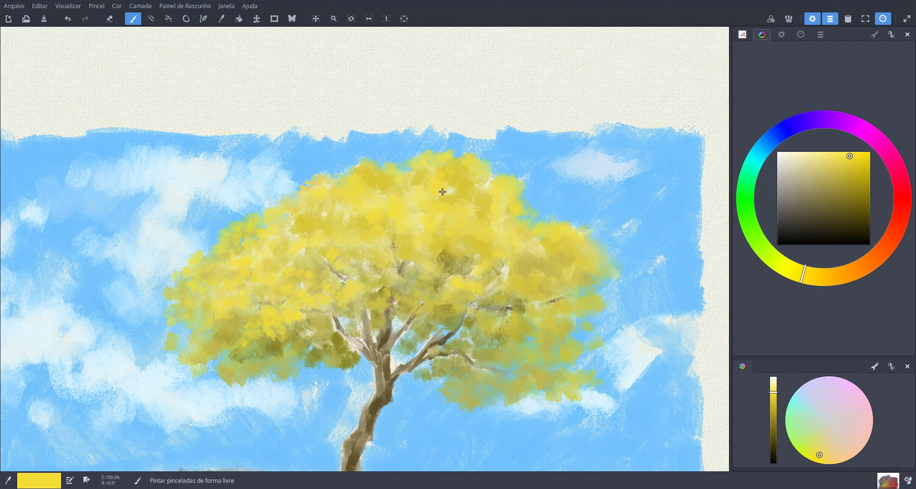
{"action": "left_click_drag", "start_coordinate": [487, 163], "coordinate": [464, 177]}
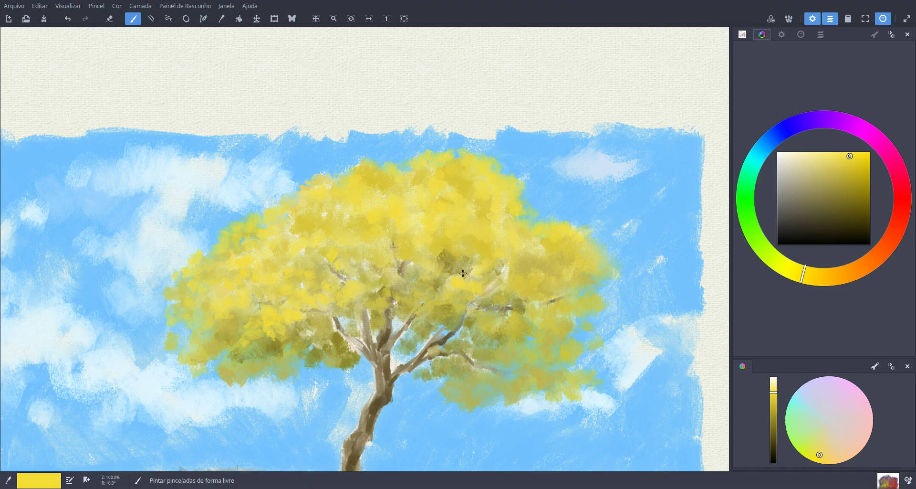
{"action": "mouse_move", "coordinate": [463, 273]}
{"action": "left_mouse_down"}
{"action": "mouse_move", "coordinate": [454, 307]}
{"action": "mouse_move", "coordinate": [479, 323]}
{"action": "mouse_move", "coordinate": [510, 330]}
{"action": "mouse_move", "coordinate": [518, 297]}
{"action": "mouse_move", "coordinate": [500, 279]}
{"action": "mouse_move", "coordinate": [513, 268]}
{"action": "mouse_move", "coordinate": [562, 327]}
{"action": "left_mouse_up"}
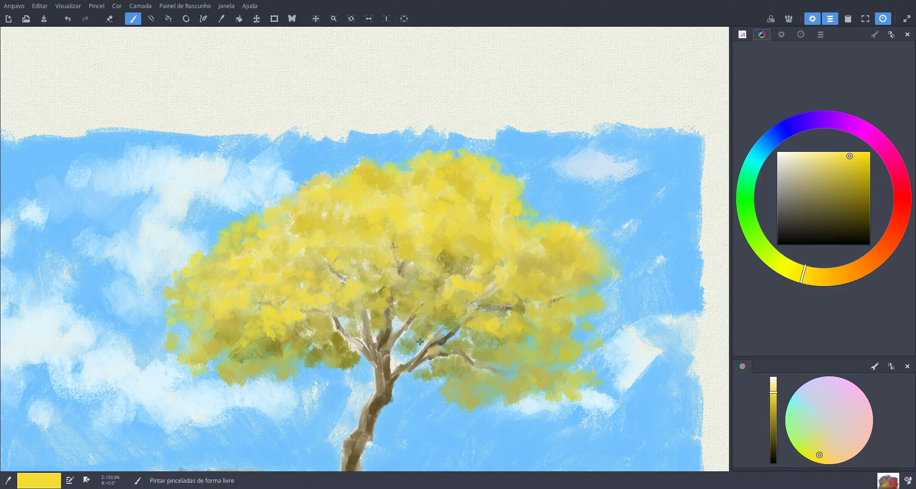
Step: Add bright yellow accents to the crown's lower left foliage and extend leaf tips at its outer left and right edges
{"action": "left_click", "coordinate": [395, 363]}
{"action": "left_click_drag", "start_coordinate": [342, 360], "coordinate": [353, 368]}
{"action": "left_click", "coordinate": [313, 351]}
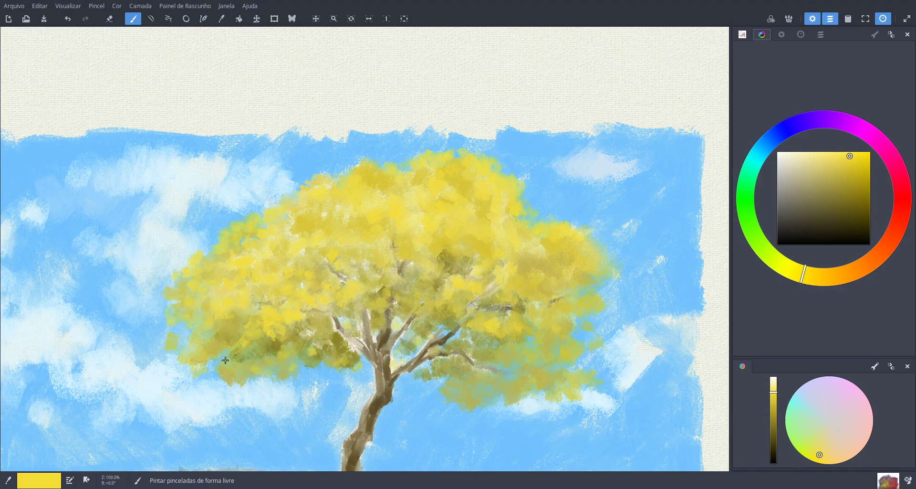
{"action": "left_click_drag", "start_coordinate": [225, 359], "coordinate": [217, 344]}
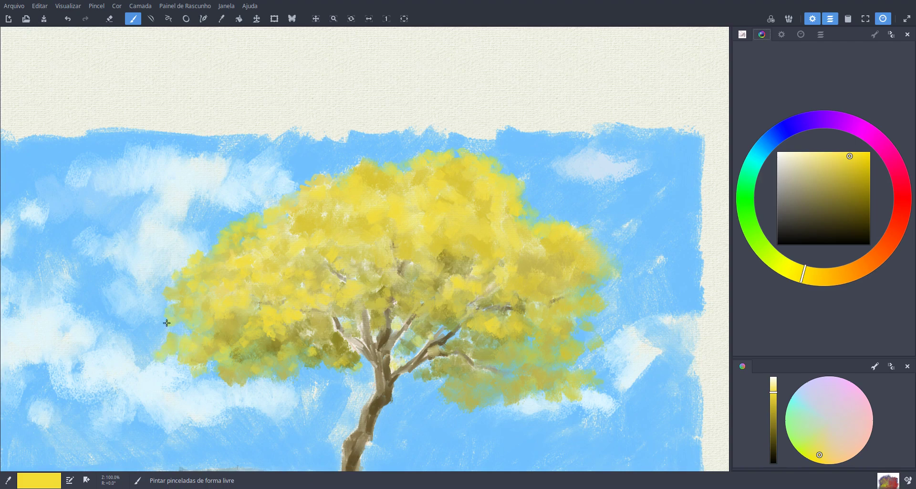
{"action": "left_click_drag", "start_coordinate": [620, 278], "coordinate": [625, 283]}
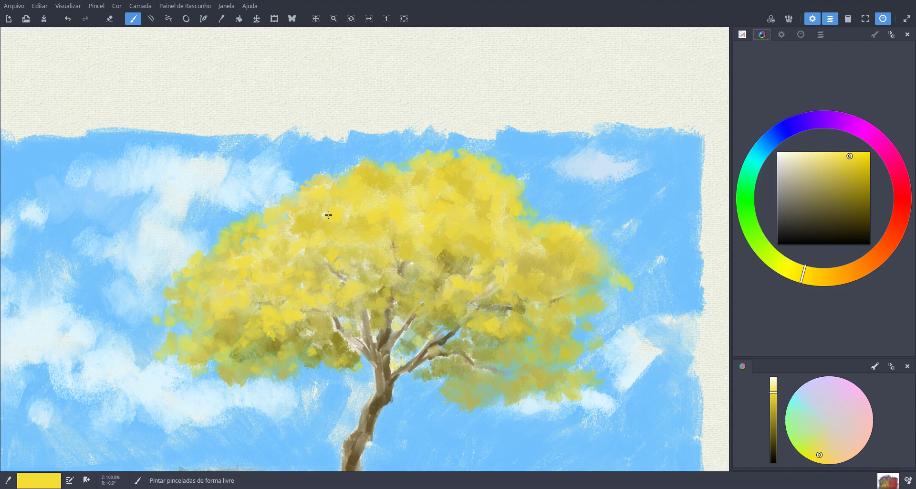
Step: Choose progressively paler yellows and dab light highlights onto the crown's upper left, left side and centre
{"action": "left_click_drag", "start_coordinate": [328, 215], "coordinate": [327, 231]}
{"action": "left_click_drag", "start_coordinate": [843, 154], "coordinate": [831, 153]}
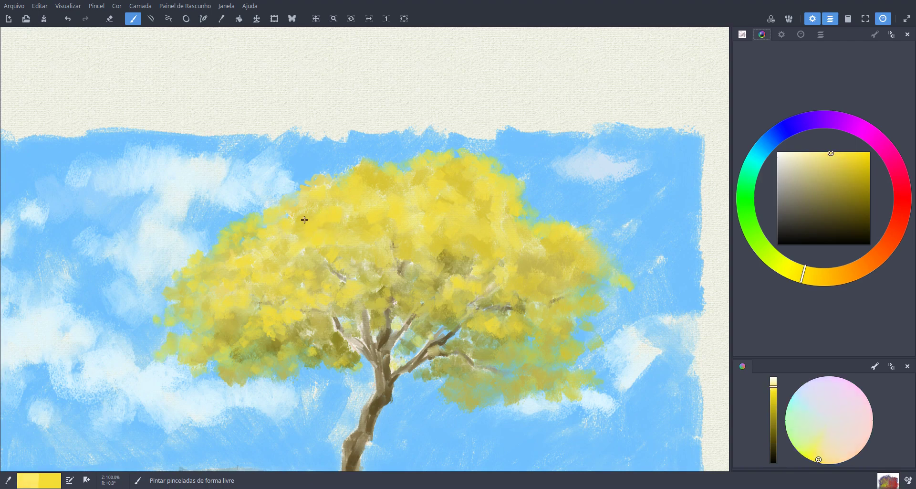
{"action": "left_click_drag", "start_coordinate": [304, 219], "coordinate": [279, 228]}
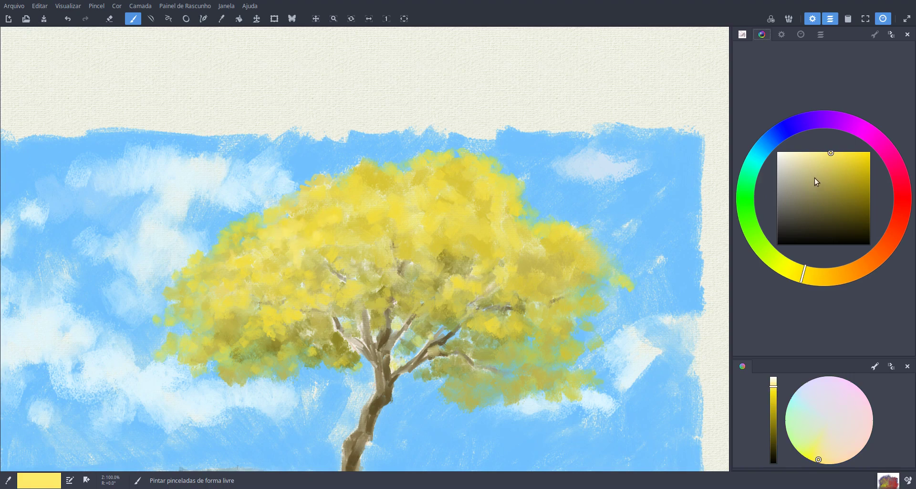
{"action": "left_click_drag", "start_coordinate": [814, 178], "coordinate": [815, 151]}
{"action": "mouse_move", "coordinate": [321, 178]}
{"action": "left_mouse_down"}
{"action": "mouse_move", "coordinate": [368, 162]}
{"action": "mouse_move", "coordinate": [381, 172]}
{"action": "mouse_move", "coordinate": [370, 191]}
{"action": "left_mouse_up"}
{"action": "left_click_drag", "start_coordinate": [286, 201], "coordinate": [321, 167]}
{"action": "mouse_move", "coordinate": [241, 230]}
{"action": "left_mouse_down"}
{"action": "mouse_move", "coordinate": [244, 249]}
{"action": "mouse_move", "coordinate": [224, 268]}
{"action": "left_mouse_up"}
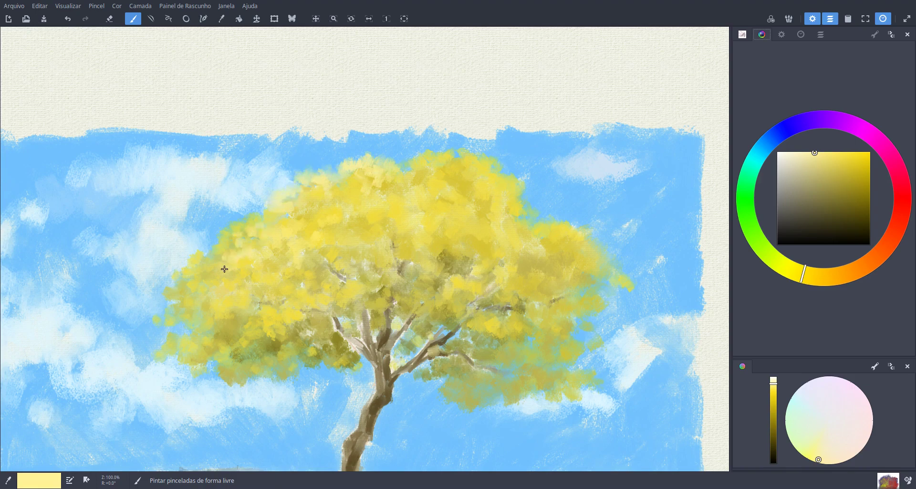
{"action": "mouse_move", "coordinate": [361, 266]}
{"action": "left_mouse_down"}
{"action": "mouse_move", "coordinate": [334, 250]}
{"action": "mouse_move", "coordinate": [336, 232]}
{"action": "left_mouse_up"}
Step: Choose a vivid lemon yellow and dab highlights over the crown's left side, centre and upper right edge
{"action": "left_click", "coordinate": [823, 156]}
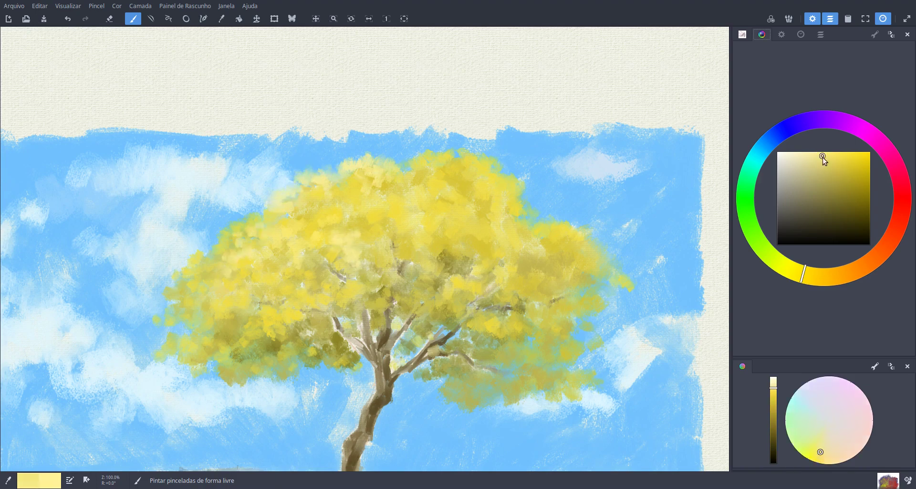
{"action": "left_click_drag", "start_coordinate": [822, 158], "coordinate": [840, 152]}
{"action": "left_click_drag", "start_coordinate": [804, 277], "coordinate": [798, 273]}
{"action": "mouse_move", "coordinate": [291, 252]}
{"action": "left_mouse_down"}
{"action": "mouse_move", "coordinate": [183, 308]}
{"action": "mouse_move", "coordinate": [174, 291]}
{"action": "mouse_move", "coordinate": [212, 282]}
{"action": "left_mouse_up"}
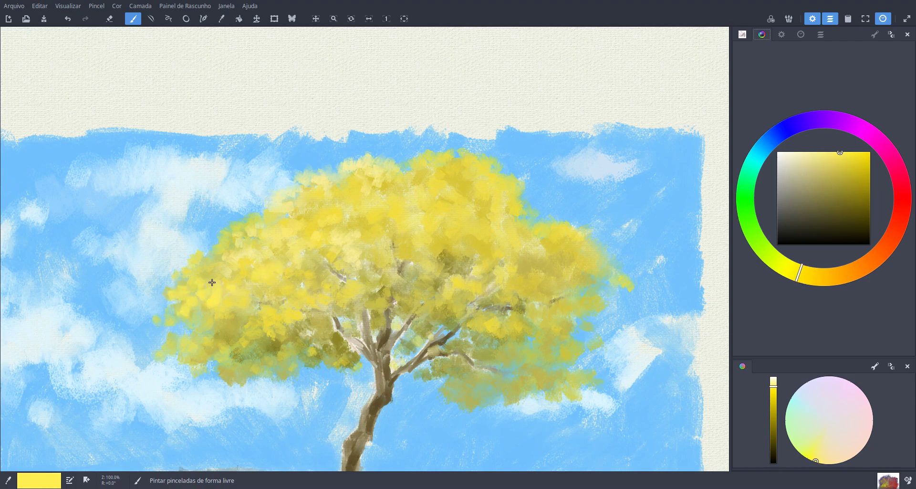
{"action": "mouse_move", "coordinate": [439, 228]}
{"action": "left_mouse_down"}
{"action": "mouse_move", "coordinate": [453, 247]}
{"action": "mouse_move", "coordinate": [441, 259]}
{"action": "mouse_move", "coordinate": [451, 280]}
{"action": "mouse_move", "coordinate": [478, 283]}
{"action": "mouse_move", "coordinate": [469, 303]}
{"action": "mouse_move", "coordinate": [504, 291]}
{"action": "mouse_move", "coordinate": [456, 272]}
{"action": "mouse_move", "coordinate": [469, 252]}
{"action": "mouse_move", "coordinate": [429, 293]}
{"action": "left_mouse_up"}
{"action": "mouse_move", "coordinate": [265, 325]}
{"action": "left_mouse_down"}
{"action": "mouse_move", "coordinate": [242, 329]}
{"action": "mouse_move", "coordinate": [262, 338]}
{"action": "mouse_move", "coordinate": [256, 328]}
{"action": "mouse_move", "coordinate": [250, 341]}
{"action": "mouse_move", "coordinate": [224, 347]}
{"action": "mouse_move", "coordinate": [228, 331]}
{"action": "mouse_move", "coordinate": [217, 324]}
{"action": "mouse_move", "coordinate": [280, 300]}
{"action": "left_mouse_up"}
{"action": "mouse_move", "coordinate": [519, 262]}
{"action": "left_mouse_down"}
{"action": "mouse_move", "coordinate": [551, 258]}
{"action": "mouse_move", "coordinate": [523, 215]}
{"action": "mouse_move", "coordinate": [541, 206]}
{"action": "mouse_move", "coordinate": [543, 223]}
{"action": "mouse_move", "coordinate": [564, 226]}
{"action": "left_mouse_up"}
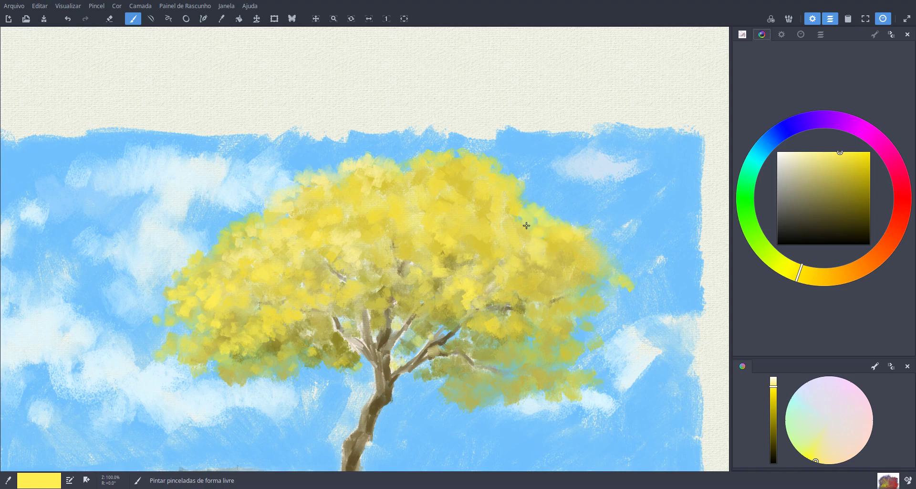
Step: Dab more lemon yellow over the upper crown, right-hand clusters, upper left edge and lower left foliage
{"action": "left_click", "coordinate": [487, 204]}
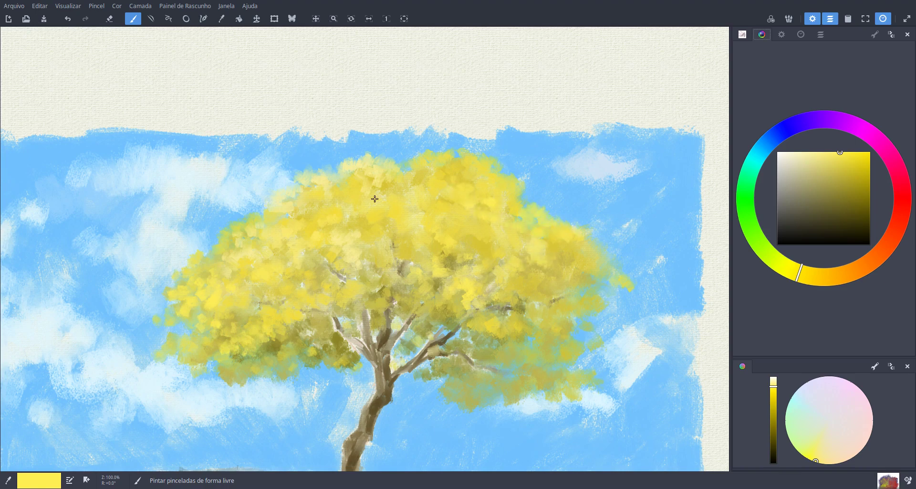
{"action": "mouse_move", "coordinate": [359, 198]}
{"action": "left_mouse_down"}
{"action": "mouse_move", "coordinate": [403, 180]}
{"action": "mouse_move", "coordinate": [415, 188]}
{"action": "mouse_move", "coordinate": [378, 203]}
{"action": "mouse_move", "coordinate": [352, 191]}
{"action": "mouse_move", "coordinate": [348, 211]}
{"action": "mouse_move", "coordinate": [365, 211]}
{"action": "mouse_move", "coordinate": [347, 215]}
{"action": "mouse_move", "coordinate": [398, 240]}
{"action": "mouse_move", "coordinate": [409, 263]}
{"action": "mouse_move", "coordinate": [389, 272]}
{"action": "mouse_move", "coordinate": [416, 287]}
{"action": "mouse_move", "coordinate": [415, 299]}
{"action": "mouse_move", "coordinate": [443, 304]}
{"action": "mouse_move", "coordinate": [421, 294]}
{"action": "mouse_move", "coordinate": [430, 279]}
{"action": "mouse_move", "coordinate": [517, 332]}
{"action": "left_mouse_up"}
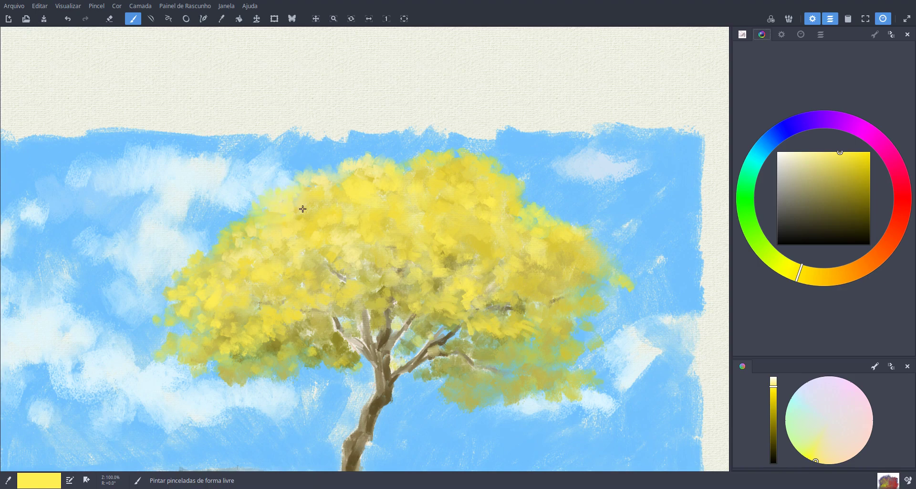
{"action": "left_click_drag", "start_coordinate": [231, 228], "coordinate": [249, 209]}
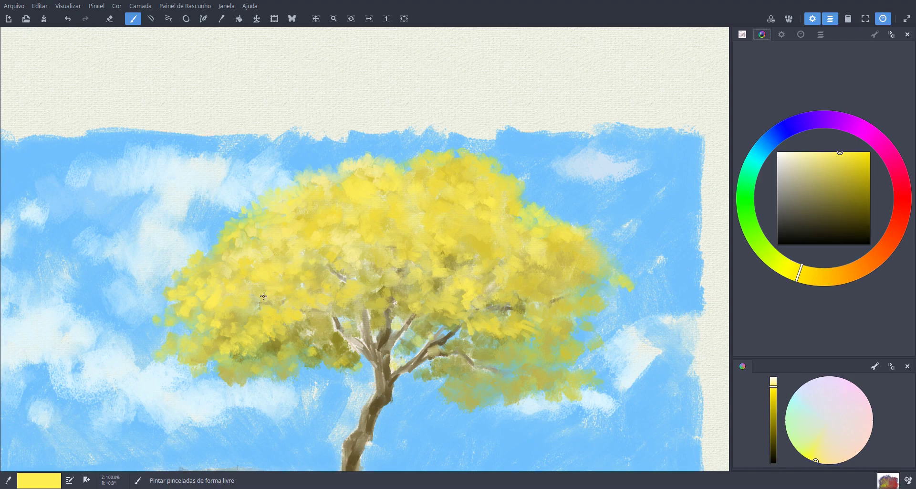
{"action": "left_click", "coordinate": [254, 317]}
{"action": "left_click_drag", "start_coordinate": [270, 342], "coordinate": [263, 358]}
{"action": "left_click_drag", "start_coordinate": [298, 324], "coordinate": [297, 355]}
{"action": "left_click_drag", "start_coordinate": [322, 313], "coordinate": [318, 331]}
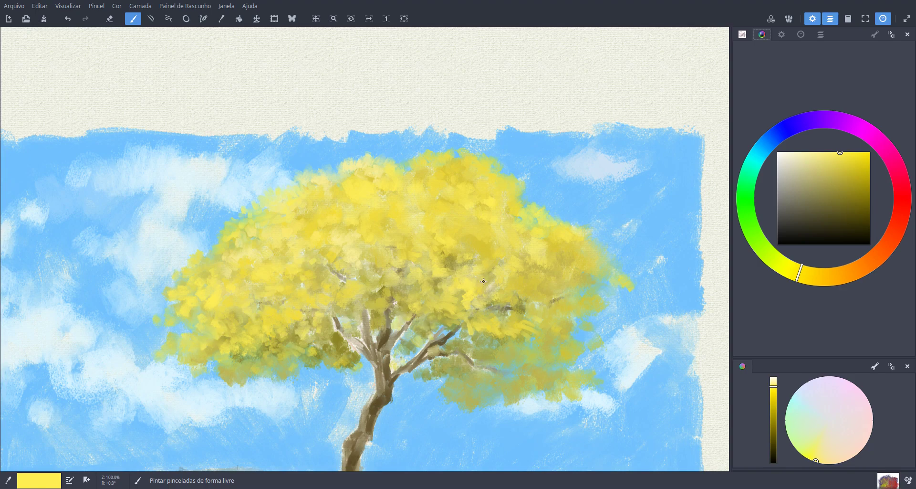
Step: Sample the sky blue and paint small sky gaps through the foliage and around the crown's lower edges
{"action": "left_click", "coordinate": [590, 217], "text": "ctrl"}
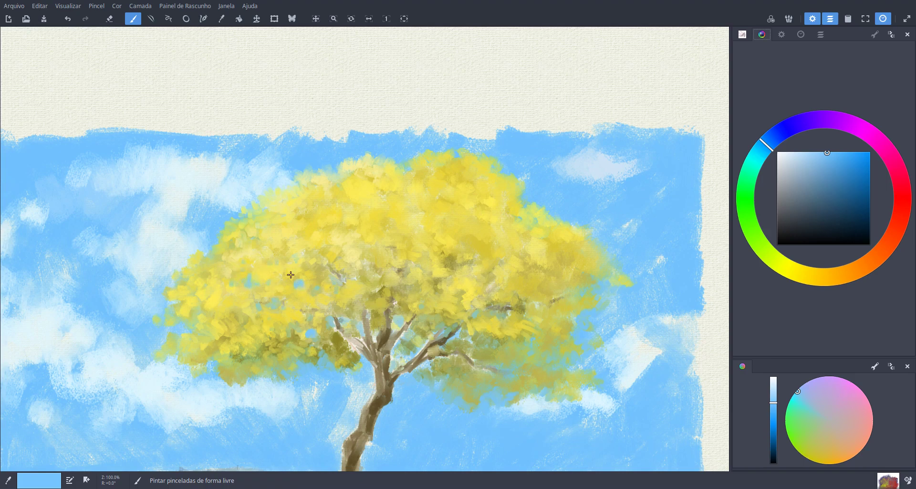
{"action": "mouse_move", "coordinate": [242, 381]}
{"action": "left_mouse_down"}
{"action": "mouse_move", "coordinate": [275, 388]}
{"action": "mouse_move", "coordinate": [280, 376]}
{"action": "mouse_move", "coordinate": [303, 395]}
{"action": "left_mouse_up"}
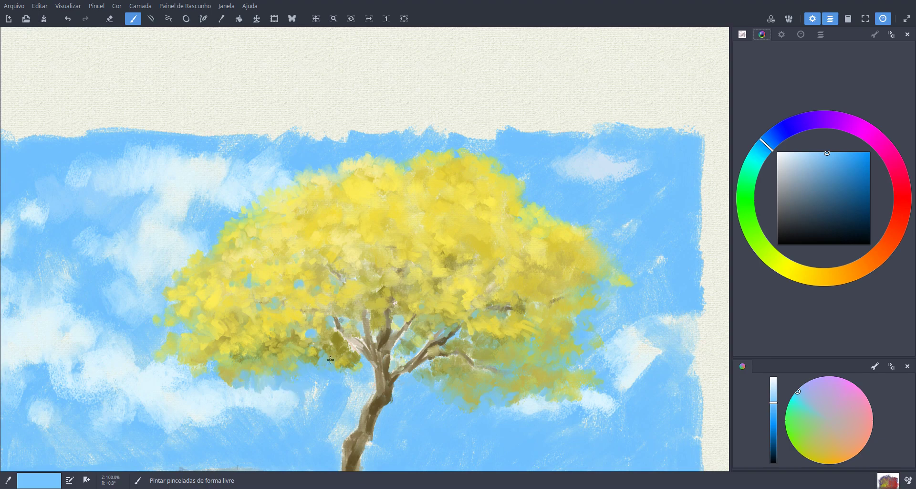
Step: Choose a dull greyish green and dab shadows into the foliage around the lower right branches
{"action": "left_click_drag", "start_coordinate": [784, 256], "coordinate": [815, 276]}
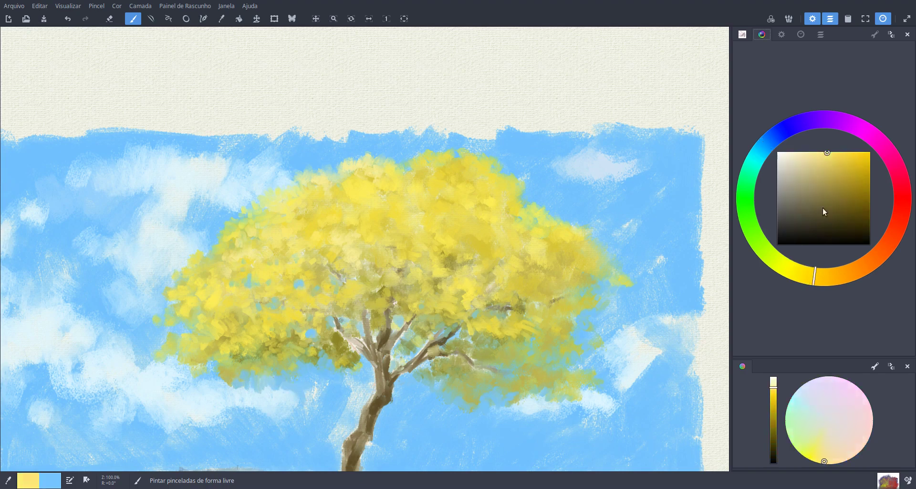
{"action": "left_click", "coordinate": [853, 193]}
{"action": "mouse_move", "coordinate": [447, 323]}
{"action": "left_mouse_down"}
{"action": "mouse_move", "coordinate": [467, 286]}
{"action": "mouse_move", "coordinate": [483, 290]}
{"action": "mouse_move", "coordinate": [501, 316]}
{"action": "mouse_move", "coordinate": [493, 346]}
{"action": "mouse_move", "coordinate": [517, 352]}
{"action": "left_mouse_up"}
{"action": "left_click", "coordinate": [748, 216]}
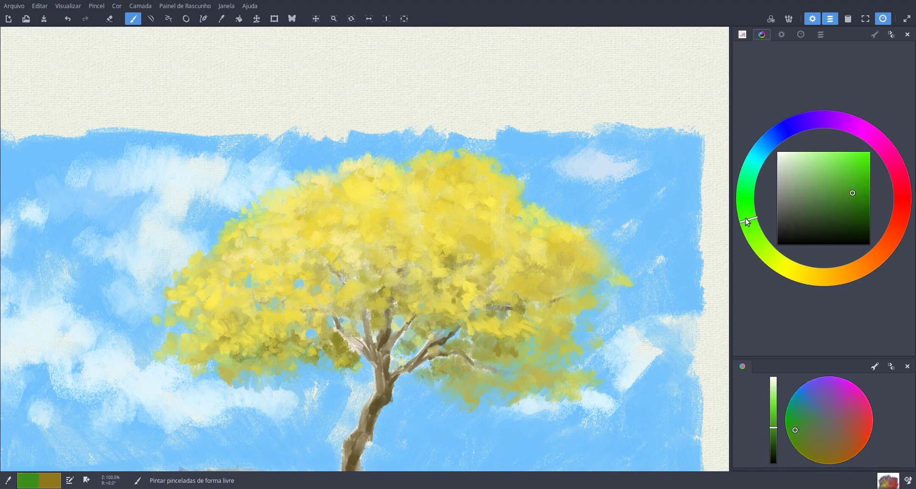
{"action": "left_click_drag", "start_coordinate": [795, 194], "coordinate": [793, 207]}
{"action": "left_click_drag", "start_coordinate": [486, 354], "coordinate": [534, 353]}
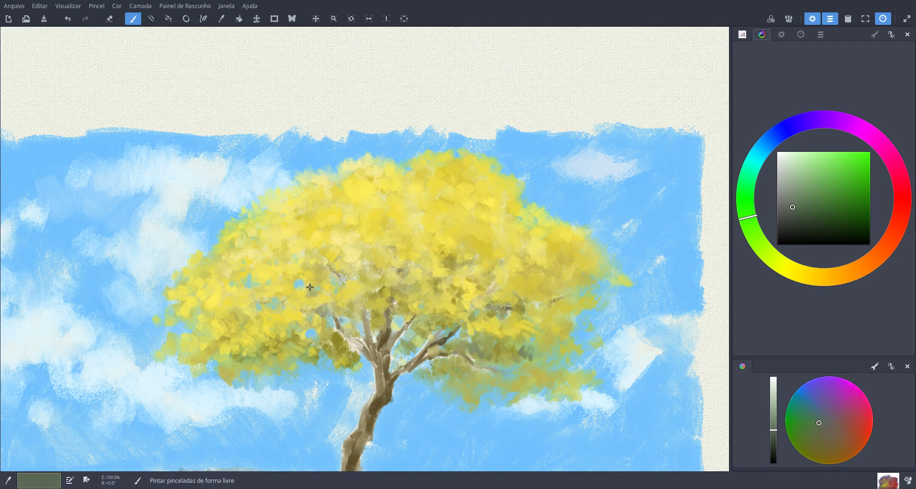
Step: Dab greyish green shadows into the crown's left centre, lower left edge and the foliage beside the branch fork
{"action": "mouse_move", "coordinate": [310, 287]}
{"action": "left_mouse_down"}
{"action": "mouse_move", "coordinate": [320, 263]}
{"action": "mouse_move", "coordinate": [299, 244]}
{"action": "mouse_move", "coordinate": [294, 256]}
{"action": "mouse_move", "coordinate": [325, 245]}
{"action": "left_mouse_up"}
{"action": "left_click_drag", "start_coordinate": [749, 223], "coordinate": [751, 236]}
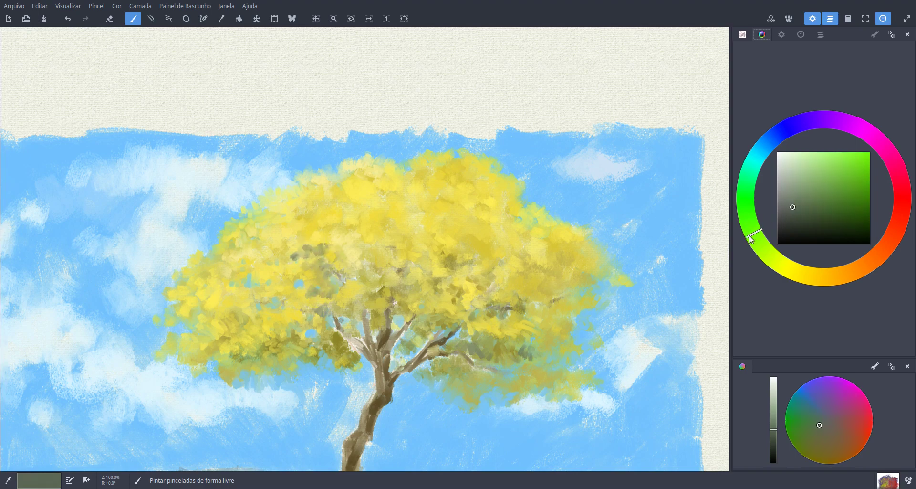
{"action": "mouse_move", "coordinate": [276, 272]}
{"action": "left_mouse_down"}
{"action": "mouse_move", "coordinate": [297, 273]}
{"action": "mouse_move", "coordinate": [285, 249]}
{"action": "mouse_move", "coordinate": [302, 252]}
{"action": "left_mouse_up"}
{"action": "left_click_drag", "start_coordinate": [259, 311], "coordinate": [277, 299]}
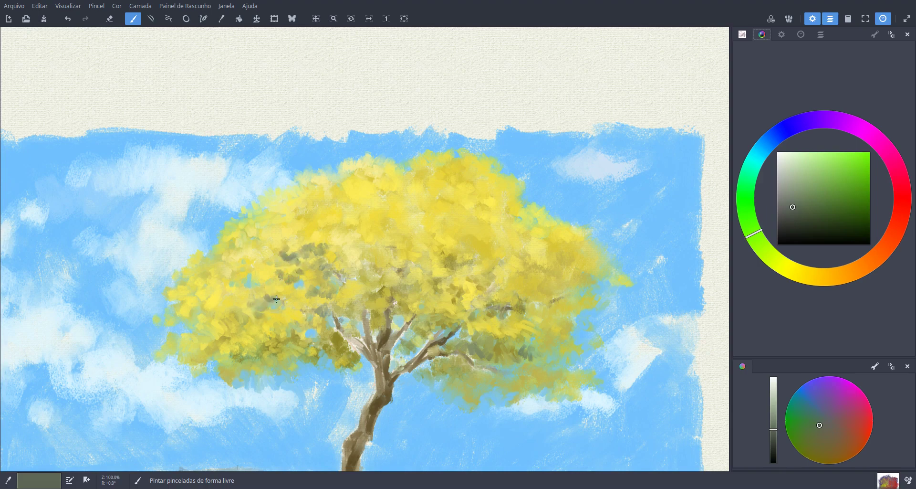
{"action": "left_click", "coordinate": [248, 285]}
{"action": "mouse_move", "coordinate": [257, 363]}
{"action": "left_mouse_down"}
{"action": "mouse_move", "coordinate": [284, 370]}
{"action": "mouse_move", "coordinate": [265, 384]}
{"action": "mouse_move", "coordinate": [289, 372]}
{"action": "mouse_move", "coordinate": [233, 371]}
{"action": "mouse_move", "coordinate": [241, 377]}
{"action": "mouse_move", "coordinate": [220, 366]}
{"action": "mouse_move", "coordinate": [244, 369]}
{"action": "mouse_move", "coordinate": [196, 368]}
{"action": "left_mouse_up"}
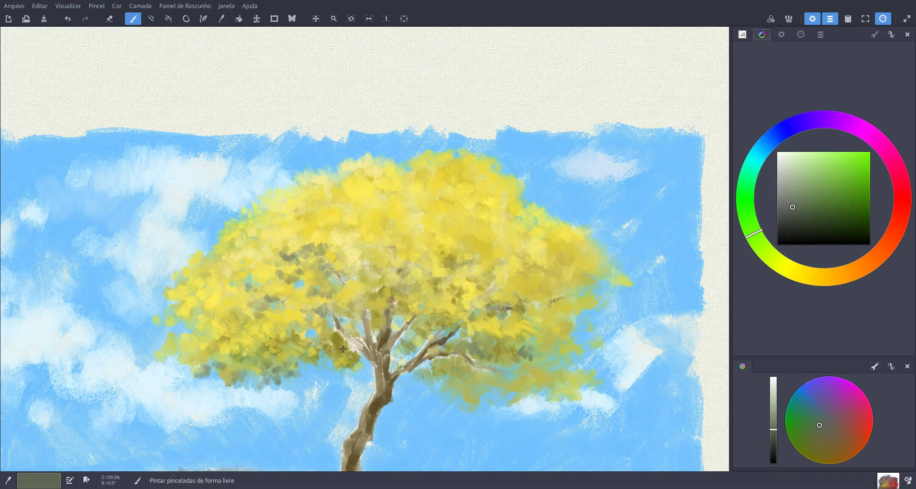
{"action": "mouse_move", "coordinate": [345, 340]}
{"action": "left_mouse_down"}
{"action": "mouse_move", "coordinate": [354, 346]}
{"action": "mouse_move", "coordinate": [361, 329]}
{"action": "mouse_move", "coordinate": [346, 320]}
{"action": "mouse_move", "coordinate": [359, 300]}
{"action": "left_mouse_up"}
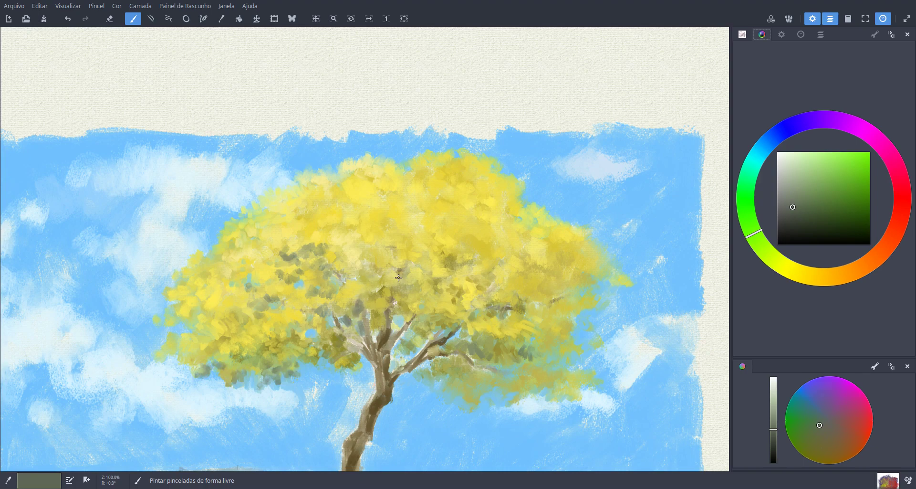
Step: Choose a brownish grey and dab shadows into the foliage on the crown's right and lower right
{"action": "mouse_move", "coordinate": [753, 217]}
{"action": "left_mouse_down"}
{"action": "mouse_move", "coordinate": [783, 265]}
{"action": "mouse_move", "coordinate": [834, 279]}
{"action": "left_mouse_up"}
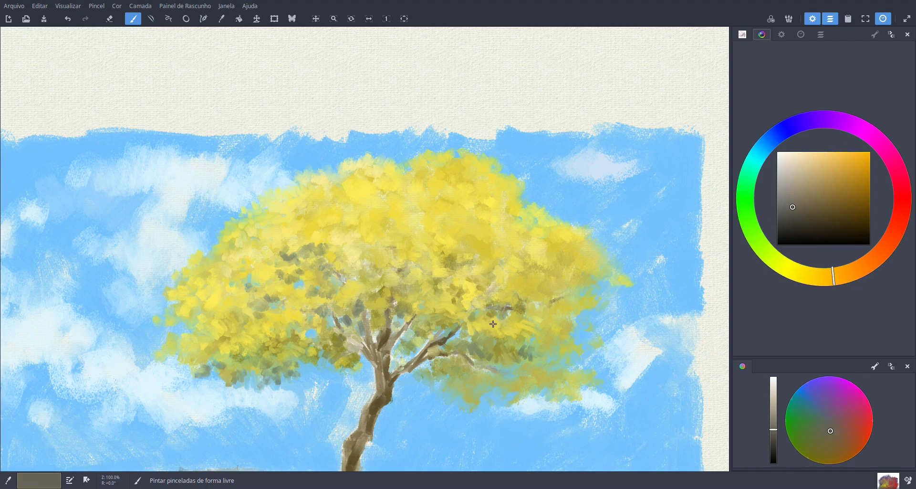
{"action": "mouse_move", "coordinate": [493, 323]}
{"action": "left_mouse_down"}
{"action": "mouse_move", "coordinate": [528, 316]}
{"action": "mouse_move", "coordinate": [548, 324]}
{"action": "mouse_move", "coordinate": [531, 331]}
{"action": "left_mouse_up"}
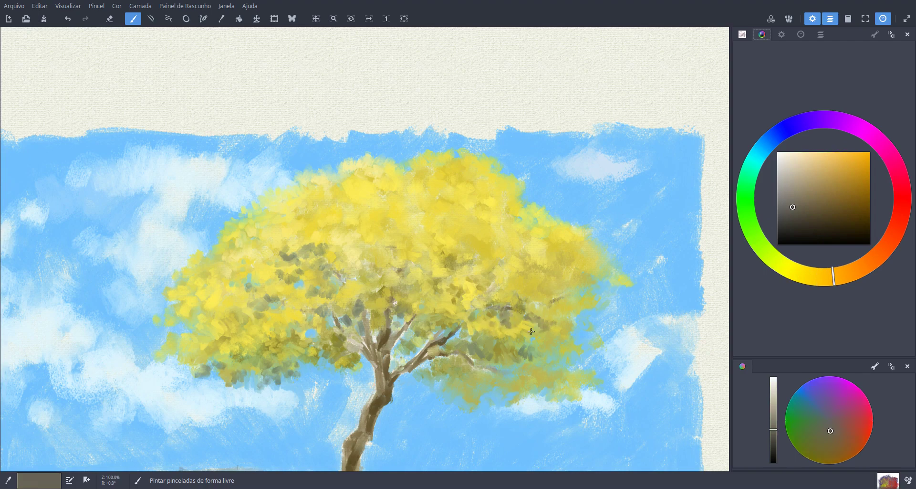
{"action": "left_click_drag", "start_coordinate": [511, 374], "coordinate": [483, 375]}
Step: Choose a dark brown and paint shadows down the trunk and onto the roots
{"action": "mouse_move", "coordinate": [497, 340]}
{"action": "left_mouse_down"}
{"action": "mouse_move", "coordinate": [557, 140]}
{"action": "mouse_move", "coordinate": [553, 147]}
{"action": "left_mouse_up"}
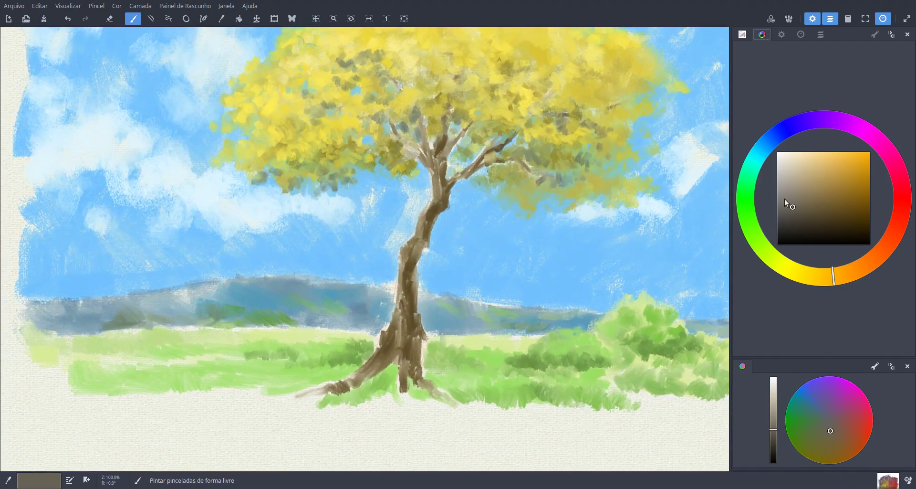
{"action": "left_click", "coordinate": [803, 222]}
{"action": "mouse_move", "coordinate": [441, 212]}
{"action": "left_mouse_down"}
{"action": "mouse_move", "coordinate": [414, 257]}
{"action": "mouse_move", "coordinate": [416, 285]}
{"action": "mouse_move", "coordinate": [377, 375]}
{"action": "mouse_move", "coordinate": [399, 360]}
{"action": "mouse_move", "coordinate": [429, 393]}
{"action": "mouse_move", "coordinate": [399, 382]}
{"action": "mouse_move", "coordinate": [412, 405]}
{"action": "mouse_move", "coordinate": [371, 400]}
{"action": "left_mouse_up"}
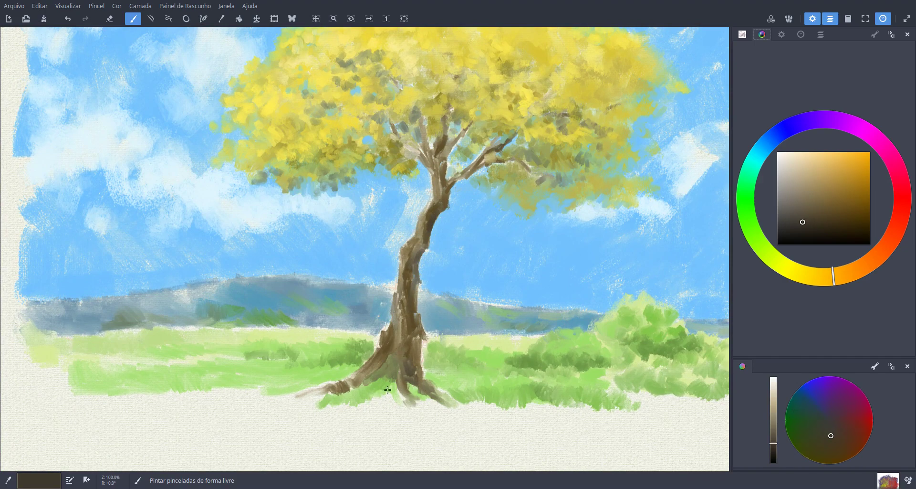
Step: Sample the meadow's light green and paint grass tufts over the tree roots and along the meadow's lower left edge
{"action": "left_click", "coordinate": [472, 394], "text": "ctrl"}
{"action": "mouse_move", "coordinate": [448, 381]}
{"action": "left_mouse_down"}
{"action": "mouse_move", "coordinate": [431, 397]}
{"action": "mouse_move", "coordinate": [353, 403]}
{"action": "mouse_move", "coordinate": [290, 403]}
{"action": "mouse_move", "coordinate": [271, 383]}
{"action": "mouse_move", "coordinate": [191, 390]}
{"action": "left_mouse_up"}
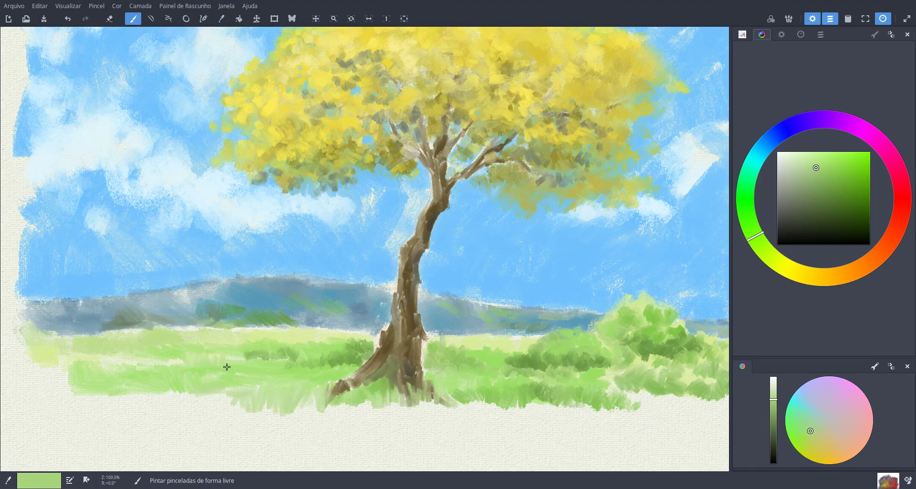
{"action": "left_click_drag", "start_coordinate": [227, 367], "coordinate": [264, 351]}
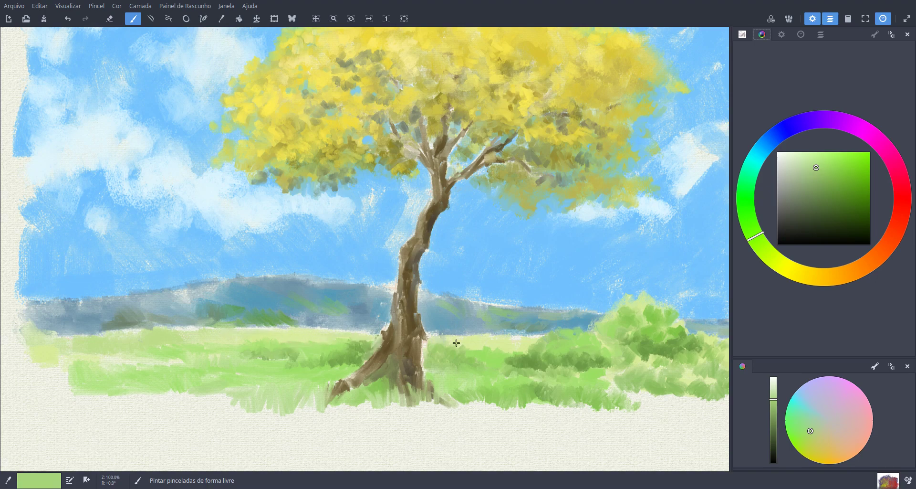
Step: Choose a light yellow-green and brighten the far strip of the meadow below the hills
{"action": "left_click_drag", "start_coordinate": [817, 165], "coordinate": [821, 159]}
{"action": "left_click", "coordinate": [757, 248]}
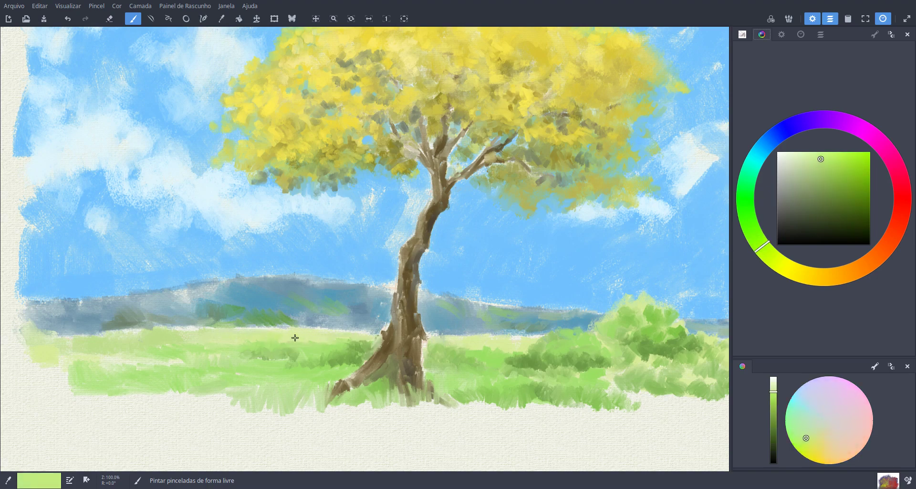
{"action": "left_click", "coordinate": [834, 155]}
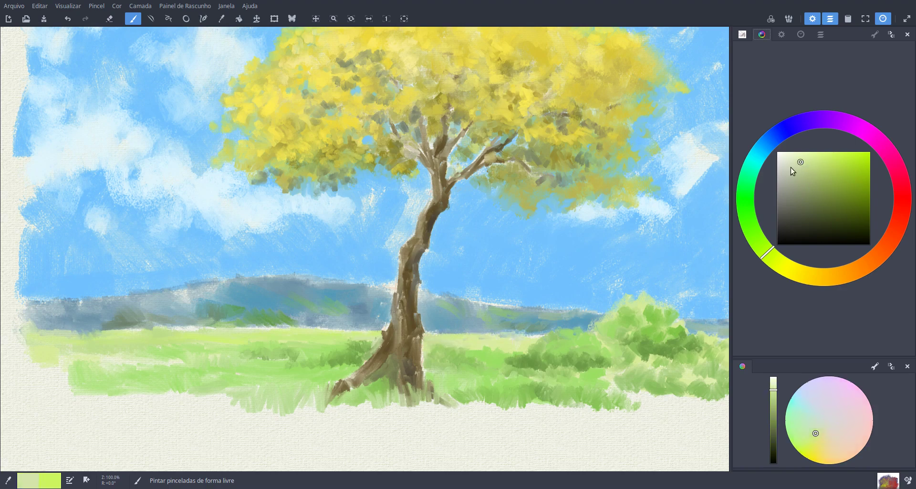
Step: Choose a pale yellow and paint a row of upright fence posts across the left side of the meadow
{"action": "left_click_drag", "start_coordinate": [767, 253], "coordinate": [787, 266]}
{"action": "mouse_move", "coordinate": [123, 351]}
{"action": "left_mouse_down"}
{"action": "mouse_move", "coordinate": [139, 276]}
{"action": "mouse_move", "coordinate": [135, 369]}
{"action": "left_mouse_up"}
{"action": "left_click_drag", "start_coordinate": [158, 301], "coordinate": [146, 358]}
{"action": "mouse_move", "coordinate": [169, 281]}
{"action": "left_mouse_down"}
{"action": "mouse_move", "coordinate": [157, 373]}
{"action": "mouse_move", "coordinate": [165, 374]}
{"action": "left_mouse_up"}
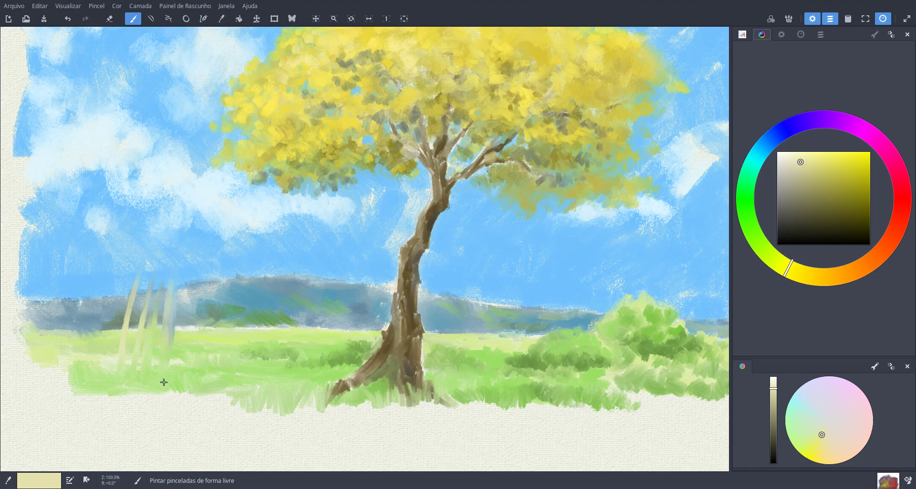
{"action": "left_click_drag", "start_coordinate": [178, 332], "coordinate": [187, 263]}
{"action": "left_click_drag", "start_coordinate": [95, 365], "coordinate": [93, 321]}
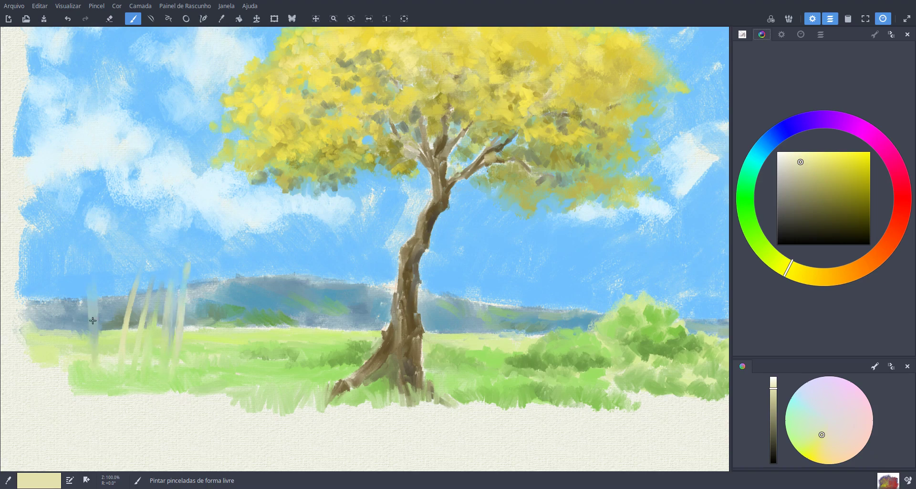
{"action": "mouse_move", "coordinate": [67, 365]}
{"action": "left_mouse_down"}
{"action": "mouse_move", "coordinate": [64, 267]}
{"action": "mouse_move", "coordinate": [72, 270]}
{"action": "left_mouse_up"}
{"action": "left_click_drag", "start_coordinate": [109, 356], "coordinate": [111, 276]}
{"action": "left_click_drag", "start_coordinate": [57, 363], "coordinate": [61, 313]}
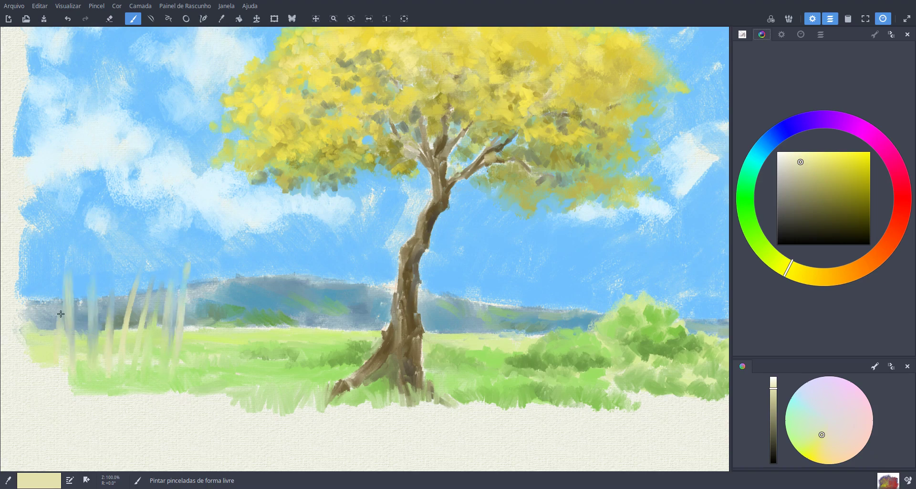
{"action": "left_click_drag", "start_coordinate": [215, 292], "coordinate": [210, 347]}
{"action": "mouse_move", "coordinate": [240, 304]}
{"action": "left_mouse_down"}
{"action": "mouse_move", "coordinate": [234, 357]}
{"action": "mouse_move", "coordinate": [249, 357]}
{"action": "left_mouse_up"}
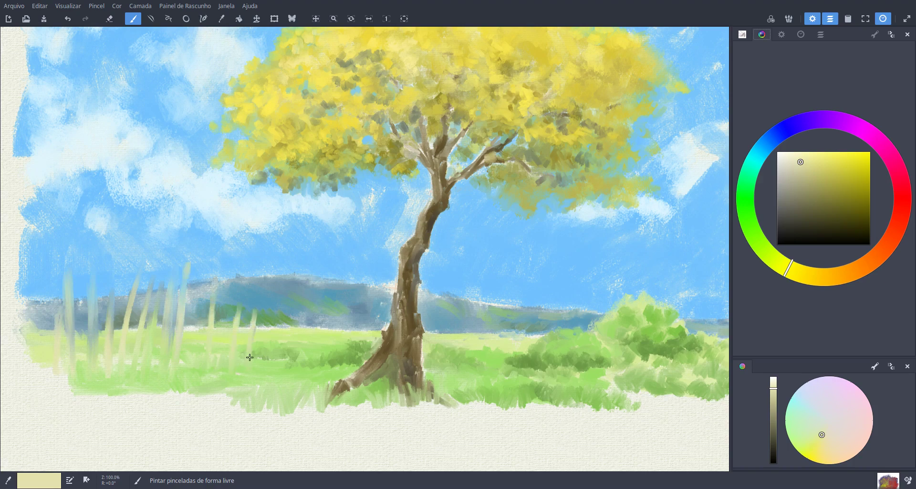
{"action": "mouse_move", "coordinate": [270, 313]}
{"action": "left_mouse_down"}
{"action": "mouse_move", "coordinate": [266, 357]}
{"action": "mouse_move", "coordinate": [282, 355]}
{"action": "left_mouse_up"}
Step: Choose an olive brown and shade the lower parts and sides of the fence posts
{"action": "left_click", "coordinate": [814, 196]}
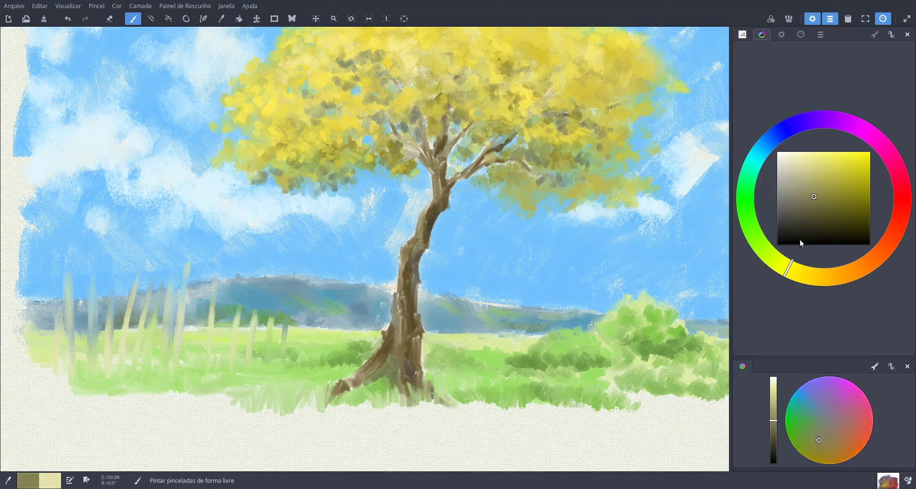
{"action": "left_click", "coordinate": [812, 276]}
{"action": "left_click_drag", "start_coordinate": [142, 322], "coordinate": [133, 372]}
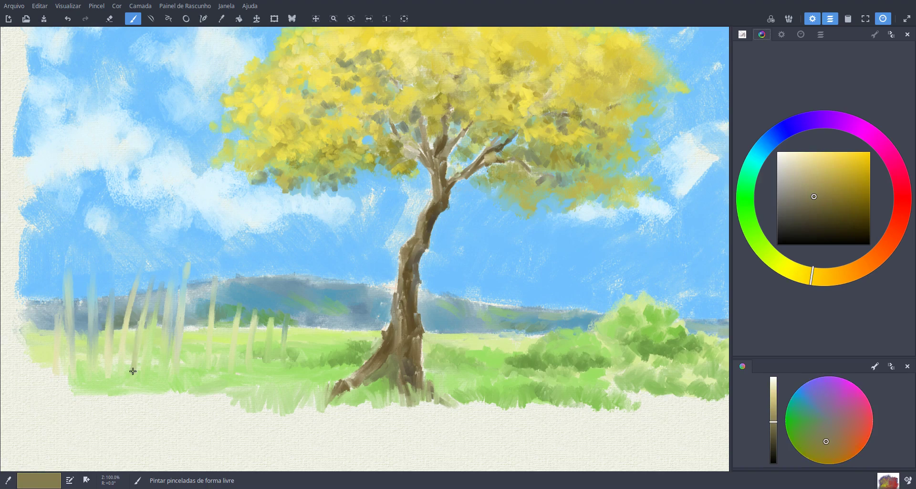
{"action": "left_click_drag", "start_coordinate": [108, 331], "coordinate": [105, 375]}
{"action": "mouse_move", "coordinate": [91, 267]}
{"action": "left_mouse_down"}
{"action": "mouse_move", "coordinate": [91, 301]}
{"action": "mouse_move", "coordinate": [93, 268]}
{"action": "mouse_move", "coordinate": [71, 305]}
{"action": "mouse_move", "coordinate": [64, 300]}
{"action": "mouse_move", "coordinate": [71, 367]}
{"action": "mouse_move", "coordinate": [57, 349]}
{"action": "mouse_move", "coordinate": [63, 323]}
{"action": "mouse_move", "coordinate": [62, 375]}
{"action": "left_mouse_up"}
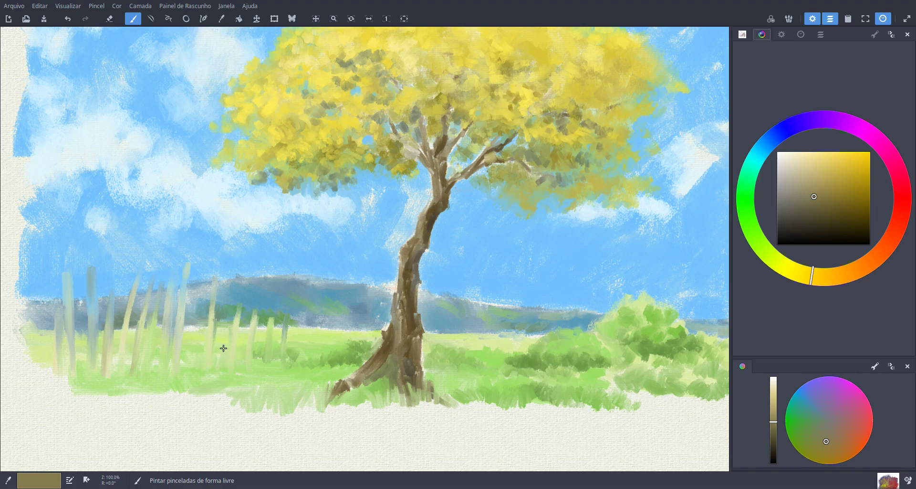
{"action": "left_click_drag", "start_coordinate": [223, 347], "coordinate": [227, 355]}
Step: Choose a dark greyish green and dab low shrubs between the fence posts and towards the trunk
{"action": "left_click_drag", "start_coordinate": [748, 187], "coordinate": [764, 248]}
{"action": "left_click_drag", "start_coordinate": [799, 203], "coordinate": [797, 209]}
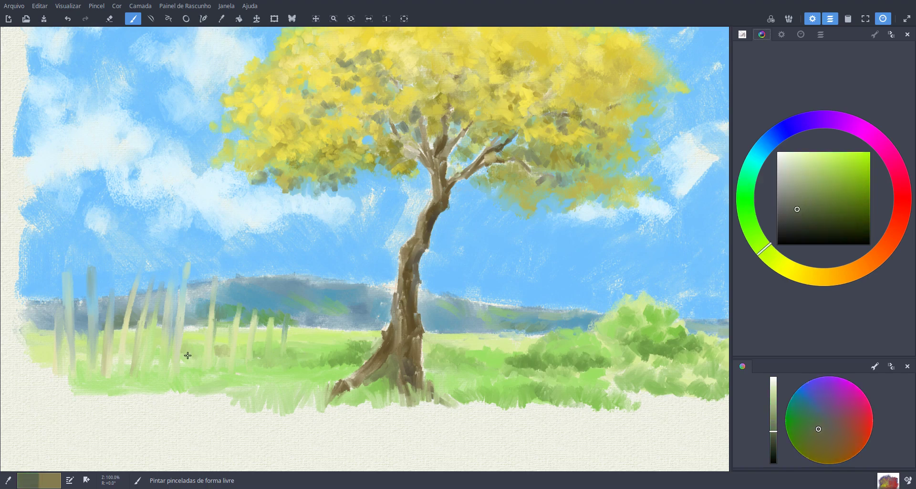
{"action": "mouse_move", "coordinate": [187, 355]}
{"action": "left_mouse_down"}
{"action": "mouse_move", "coordinate": [223, 349]}
{"action": "mouse_move", "coordinate": [224, 360]}
{"action": "mouse_move", "coordinate": [241, 355]}
{"action": "left_mouse_up"}
{"action": "left_click_drag", "start_coordinate": [154, 355], "coordinate": [130, 359]}
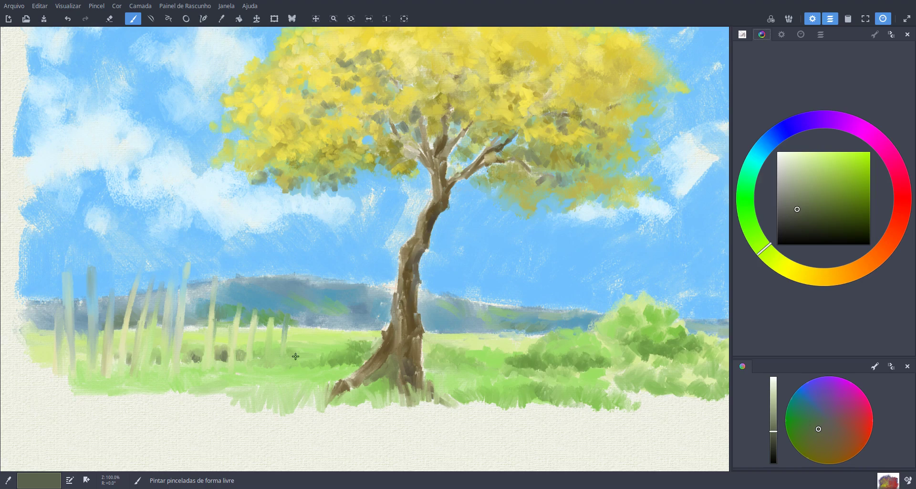
{"action": "left_click_drag", "start_coordinate": [257, 355], "coordinate": [301, 360]}
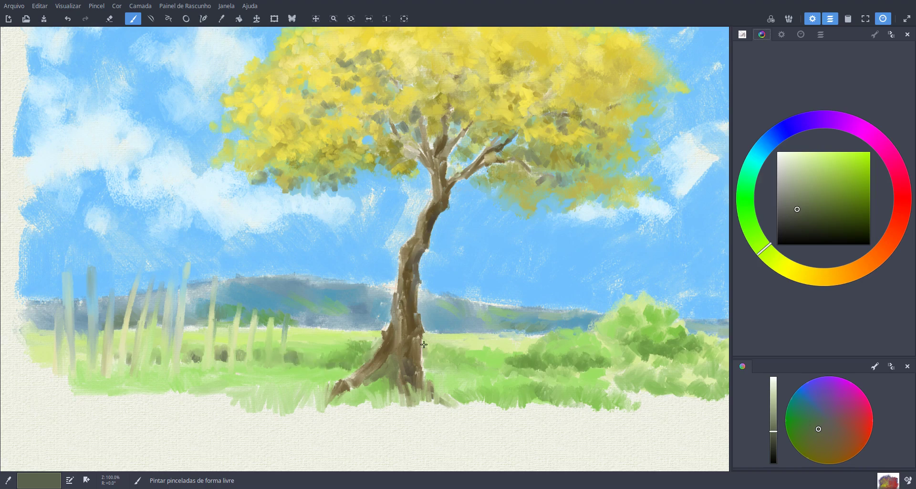
Step: Paint dark greyish green bushes right of the trunk and lighten them slightly with a brighter green
{"action": "mouse_move", "coordinate": [430, 337]}
{"action": "left_mouse_down"}
{"action": "mouse_move", "coordinate": [446, 338]}
{"action": "mouse_move", "coordinate": [426, 335]}
{"action": "mouse_move", "coordinate": [460, 347]}
{"action": "mouse_move", "coordinate": [451, 359]}
{"action": "mouse_move", "coordinate": [432, 352]}
{"action": "mouse_move", "coordinate": [447, 350]}
{"action": "mouse_move", "coordinate": [460, 368]}
{"action": "mouse_move", "coordinate": [475, 342]}
{"action": "mouse_move", "coordinate": [478, 362]}
{"action": "mouse_move", "coordinate": [506, 370]}
{"action": "mouse_move", "coordinate": [533, 355]}
{"action": "mouse_move", "coordinate": [545, 361]}
{"action": "mouse_move", "coordinate": [544, 344]}
{"action": "mouse_move", "coordinate": [529, 364]}
{"action": "mouse_move", "coordinate": [506, 360]}
{"action": "mouse_move", "coordinate": [522, 354]}
{"action": "mouse_move", "coordinate": [494, 358]}
{"action": "left_mouse_up"}
{"action": "mouse_move", "coordinate": [604, 355]}
{"action": "left_mouse_down"}
{"action": "mouse_move", "coordinate": [602, 336]}
{"action": "mouse_move", "coordinate": [612, 354]}
{"action": "left_mouse_up"}
{"action": "left_click_drag", "start_coordinate": [808, 199], "coordinate": [814, 191]}
{"action": "mouse_move", "coordinate": [444, 336]}
{"action": "left_mouse_down"}
{"action": "mouse_move", "coordinate": [427, 349]}
{"action": "mouse_move", "coordinate": [425, 359]}
{"action": "mouse_move", "coordinate": [422, 339]}
{"action": "mouse_move", "coordinate": [445, 334]}
{"action": "mouse_move", "coordinate": [424, 337]}
{"action": "mouse_move", "coordinate": [445, 323]}
{"action": "mouse_move", "coordinate": [422, 349]}
{"action": "mouse_move", "coordinate": [448, 350]}
{"action": "left_mouse_up"}
Step: Choose a bright yellow-green and dab highlights onto the bushes right of the trunk and the large bush on the right
{"action": "left_click", "coordinate": [835, 171]}
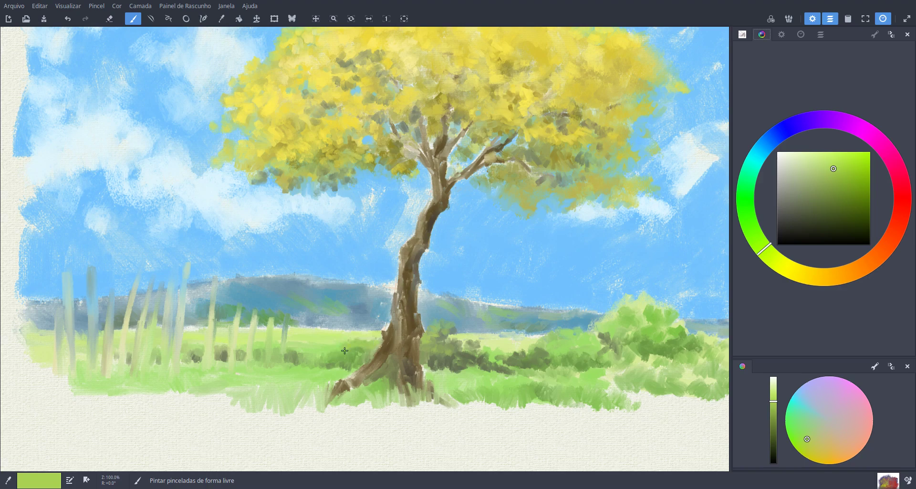
{"action": "left_click_drag", "start_coordinate": [459, 346], "coordinate": [439, 333]}
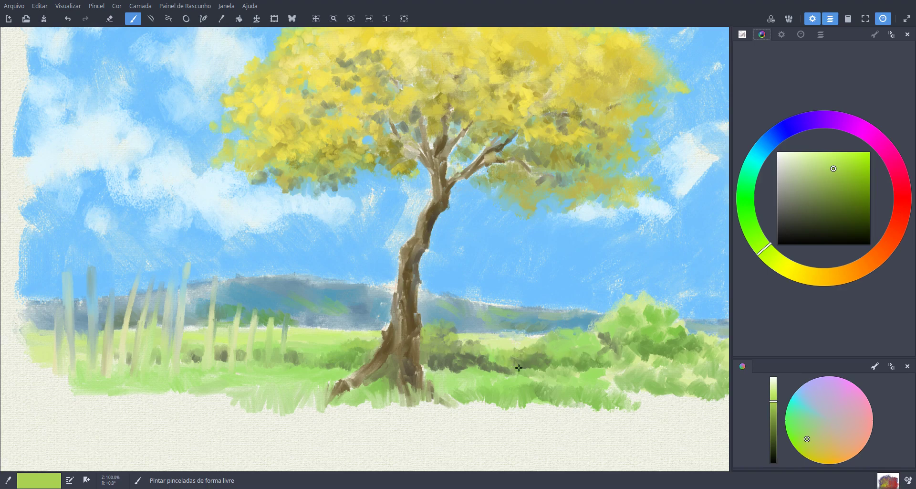
{"action": "mouse_move", "coordinate": [518, 368]}
{"action": "left_mouse_down"}
{"action": "mouse_move", "coordinate": [595, 377]}
{"action": "mouse_move", "coordinate": [601, 336]}
{"action": "mouse_move", "coordinate": [611, 347]}
{"action": "mouse_move", "coordinate": [600, 355]}
{"action": "mouse_move", "coordinate": [592, 321]}
{"action": "mouse_move", "coordinate": [605, 317]}
{"action": "mouse_move", "coordinate": [590, 329]}
{"action": "mouse_move", "coordinate": [581, 324]}
{"action": "mouse_move", "coordinate": [610, 303]}
{"action": "mouse_move", "coordinate": [627, 313]}
{"action": "mouse_move", "coordinate": [634, 295]}
{"action": "mouse_move", "coordinate": [672, 305]}
{"action": "mouse_move", "coordinate": [653, 322]}
{"action": "mouse_move", "coordinate": [699, 328]}
{"action": "mouse_move", "coordinate": [633, 353]}
{"action": "mouse_move", "coordinate": [658, 358]}
{"action": "left_mouse_up"}
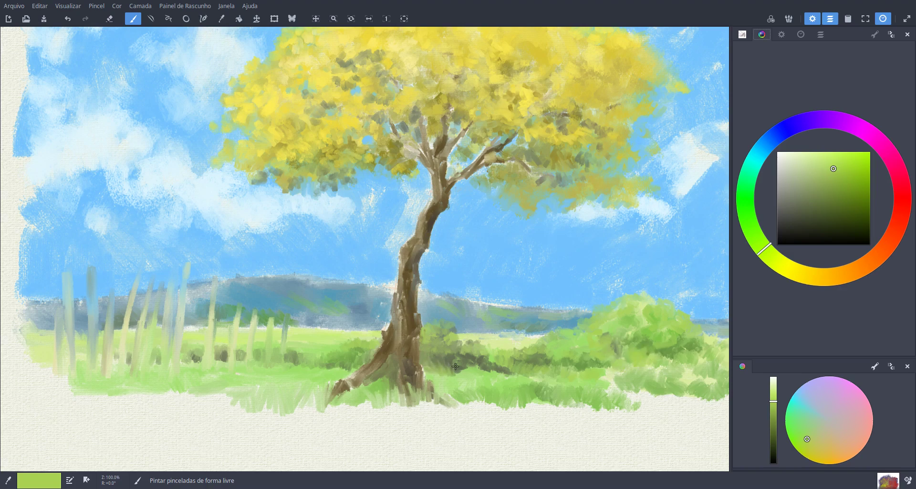
Step: Paint yellow-green grass around the tree roots and along the lower meadow, and add a bush at the left edge
{"action": "mouse_move", "coordinate": [425, 364]}
{"action": "left_mouse_down"}
{"action": "mouse_move", "coordinate": [445, 381]}
{"action": "mouse_move", "coordinate": [490, 369]}
{"action": "mouse_move", "coordinate": [568, 386]}
{"action": "mouse_move", "coordinate": [524, 396]}
{"action": "mouse_move", "coordinate": [547, 385]}
{"action": "mouse_move", "coordinate": [571, 410]}
{"action": "left_mouse_up"}
{"action": "mouse_move", "coordinate": [264, 403]}
{"action": "left_mouse_down"}
{"action": "mouse_move", "coordinate": [305, 408]}
{"action": "mouse_move", "coordinate": [316, 394]}
{"action": "mouse_move", "coordinate": [332, 407]}
{"action": "mouse_move", "coordinate": [347, 397]}
{"action": "mouse_move", "coordinate": [383, 405]}
{"action": "mouse_move", "coordinate": [386, 392]}
{"action": "mouse_move", "coordinate": [404, 396]}
{"action": "mouse_move", "coordinate": [409, 412]}
{"action": "mouse_move", "coordinate": [421, 396]}
{"action": "mouse_move", "coordinate": [462, 413]}
{"action": "left_mouse_up"}
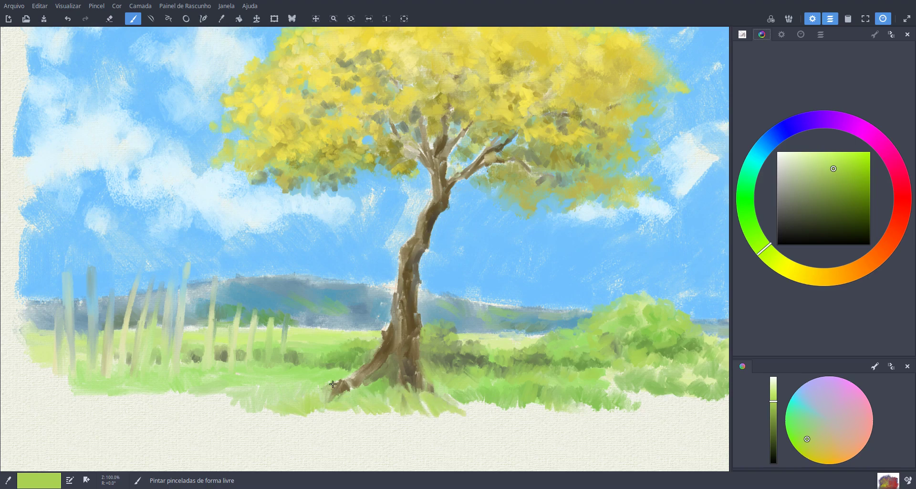
{"action": "mouse_move", "coordinate": [317, 388]}
{"action": "left_mouse_down"}
{"action": "mouse_move", "coordinate": [259, 405]}
{"action": "mouse_move", "coordinate": [211, 401]}
{"action": "mouse_move", "coordinate": [276, 400]}
{"action": "left_mouse_up"}
{"action": "mouse_move", "coordinate": [192, 396]}
{"action": "left_mouse_down"}
{"action": "mouse_move", "coordinate": [209, 402]}
{"action": "mouse_move", "coordinate": [148, 386]}
{"action": "mouse_move", "coordinate": [310, 377]}
{"action": "left_mouse_up"}
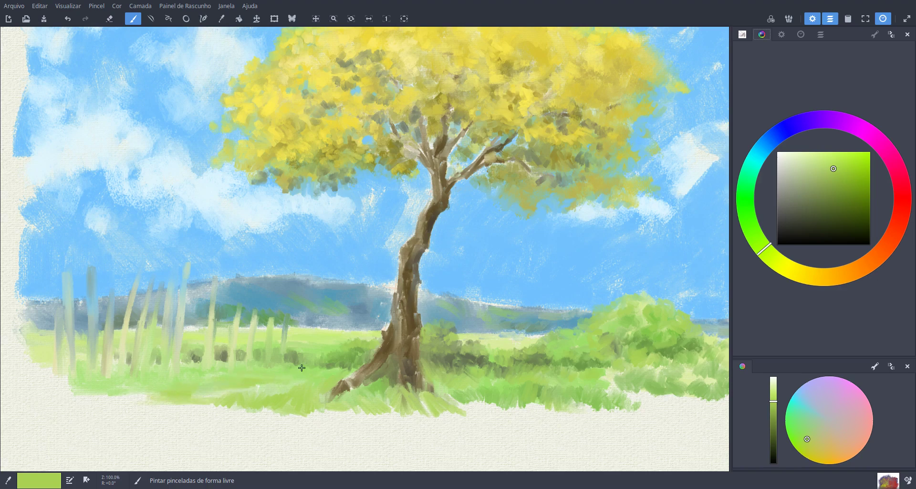
{"action": "left_click_drag", "start_coordinate": [128, 383], "coordinate": [147, 373]}
{"action": "mouse_move", "coordinate": [92, 371]}
{"action": "left_mouse_down"}
{"action": "mouse_move", "coordinate": [21, 348]}
{"action": "mouse_move", "coordinate": [30, 336]}
{"action": "mouse_move", "coordinate": [11, 318]}
{"action": "mouse_move", "coordinate": [50, 337]}
{"action": "mouse_move", "coordinate": [31, 336]}
{"action": "mouse_move", "coordinate": [39, 351]}
{"action": "mouse_move", "coordinate": [50, 349]}
{"action": "mouse_move", "coordinate": [19, 354]}
{"action": "mouse_move", "coordinate": [22, 376]}
{"action": "mouse_move", "coordinate": [40, 373]}
{"action": "mouse_move", "coordinate": [45, 355]}
{"action": "mouse_move", "coordinate": [23, 338]}
{"action": "mouse_move", "coordinate": [17, 311]}
{"action": "mouse_move", "coordinate": [41, 291]}
{"action": "mouse_move", "coordinate": [44, 314]}
{"action": "mouse_move", "coordinate": [26, 326]}
{"action": "left_mouse_up"}
Step: Thicken the trunk and fork, and extend the branches into the foliage with a dark brown
{"action": "mouse_move", "coordinate": [394, 321]}
{"action": "left_mouse_down"}
{"action": "mouse_move", "coordinate": [379, 352]}
{"action": "mouse_move", "coordinate": [404, 310]}
{"action": "mouse_move", "coordinate": [414, 339]}
{"action": "mouse_move", "coordinate": [383, 331]}
{"action": "mouse_move", "coordinate": [403, 258]}
{"action": "mouse_move", "coordinate": [399, 289]}
{"action": "mouse_move", "coordinate": [412, 303]}
{"action": "mouse_move", "coordinate": [415, 247]}
{"action": "mouse_move", "coordinate": [460, 136]}
{"action": "left_mouse_up"}
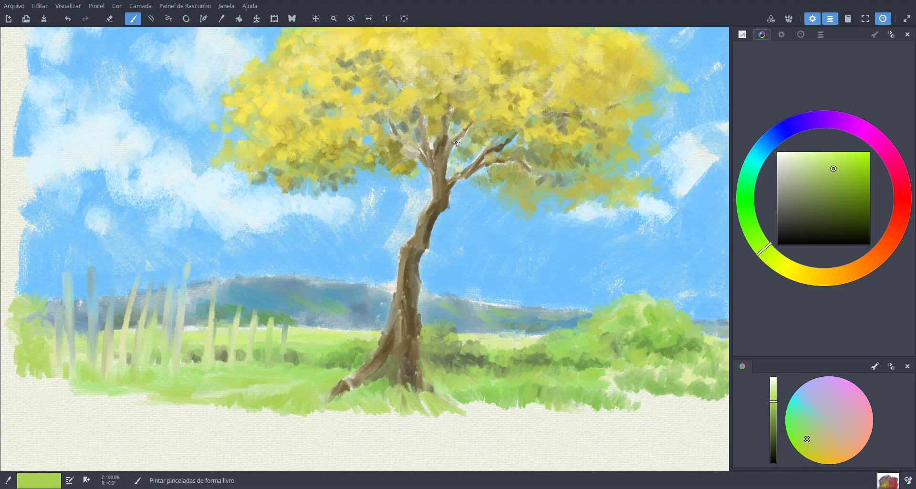
{"action": "left_click_drag", "start_coordinate": [444, 175], "coordinate": [469, 131]}
{"action": "left_click_drag", "start_coordinate": [768, 258], "coordinate": [847, 273]}
{"action": "left_click_drag", "start_coordinate": [829, 177], "coordinate": [822, 221]}
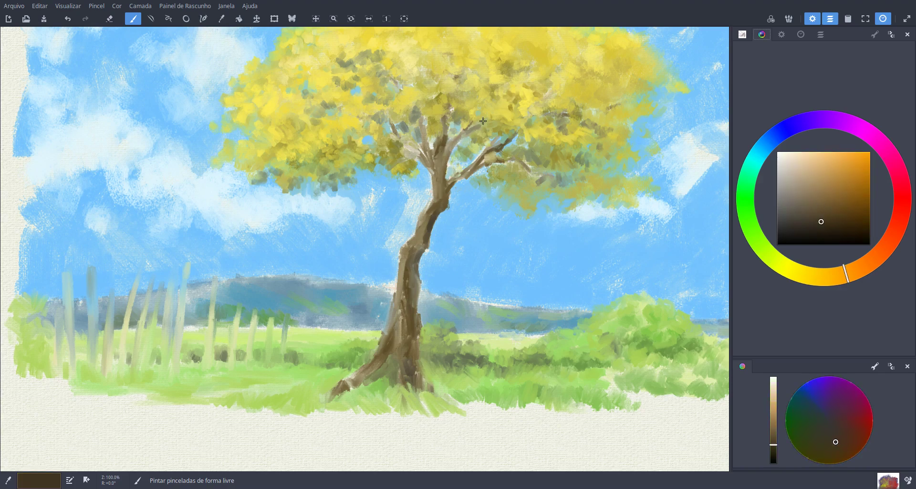
{"action": "left_click_drag", "start_coordinate": [477, 127], "coordinate": [499, 116]}
{"action": "left_click_drag", "start_coordinate": [443, 127], "coordinate": [447, 116]}
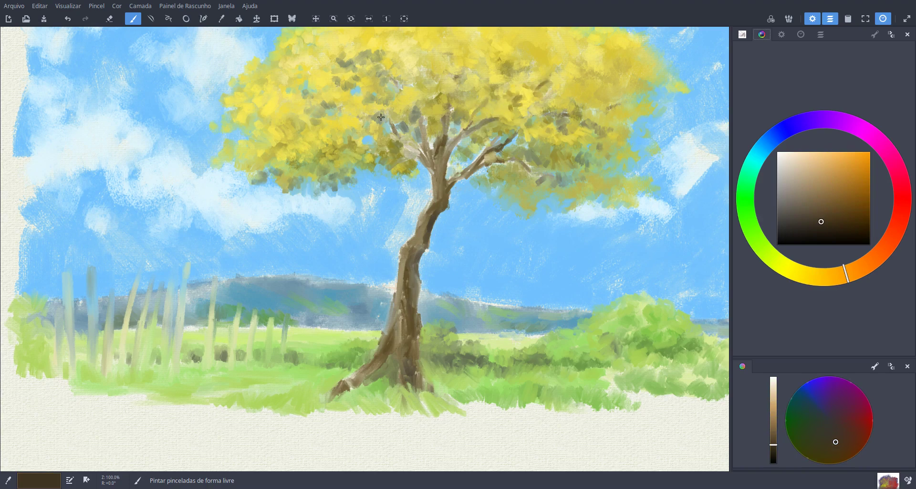
{"action": "left_click_drag", "start_coordinate": [394, 128], "coordinate": [329, 103]}
Step: Strengthen the trunk's shadows in dark brown and extend the roots outward across the grass
{"action": "mouse_move", "coordinate": [476, 173]}
{"action": "left_mouse_down"}
{"action": "mouse_move", "coordinate": [498, 164]}
{"action": "mouse_move", "coordinate": [450, 189]}
{"action": "left_mouse_up"}
{"action": "mouse_move", "coordinate": [426, 233]}
{"action": "left_mouse_down"}
{"action": "mouse_move", "coordinate": [404, 254]}
{"action": "mouse_move", "coordinate": [432, 223]}
{"action": "left_mouse_up"}
{"action": "left_click_drag", "start_coordinate": [403, 279], "coordinate": [404, 248]}
{"action": "mouse_move", "coordinate": [398, 287]}
{"action": "left_mouse_down"}
{"action": "mouse_move", "coordinate": [394, 357]}
{"action": "mouse_move", "coordinate": [419, 354]}
{"action": "mouse_move", "coordinate": [421, 389]}
{"action": "mouse_move", "coordinate": [434, 387]}
{"action": "mouse_move", "coordinate": [481, 418]}
{"action": "mouse_move", "coordinate": [444, 389]}
{"action": "mouse_move", "coordinate": [414, 383]}
{"action": "mouse_move", "coordinate": [414, 391]}
{"action": "mouse_move", "coordinate": [492, 421]}
{"action": "mouse_move", "coordinate": [436, 377]}
{"action": "mouse_move", "coordinate": [265, 419]}
{"action": "left_mouse_up"}
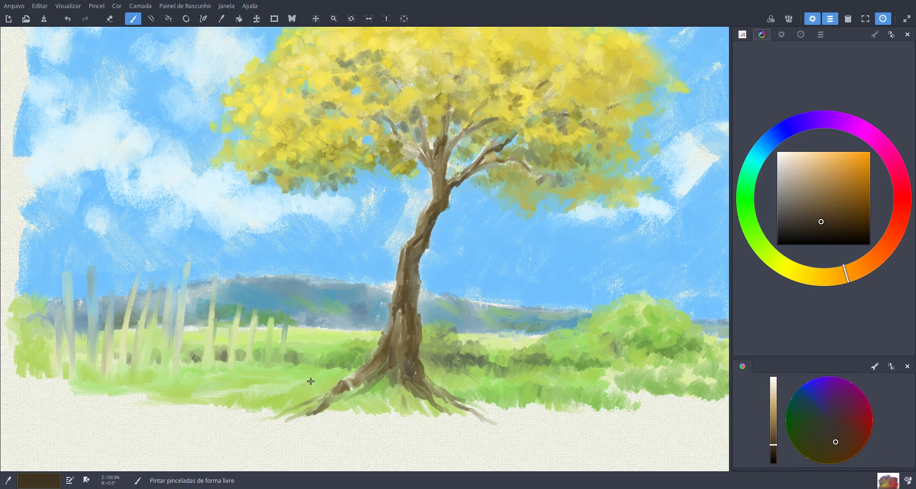
{"action": "left_click_drag", "start_coordinate": [318, 378], "coordinate": [329, 382]}
{"action": "left_click_drag", "start_coordinate": [297, 406], "coordinate": [321, 399]}
{"action": "left_click_drag", "start_coordinate": [263, 416], "coordinate": [248, 422]}
Step: Add dark brown shadows to the lower parts of the fence posts
{"action": "left_click_drag", "start_coordinate": [175, 367], "coordinate": [176, 330]}
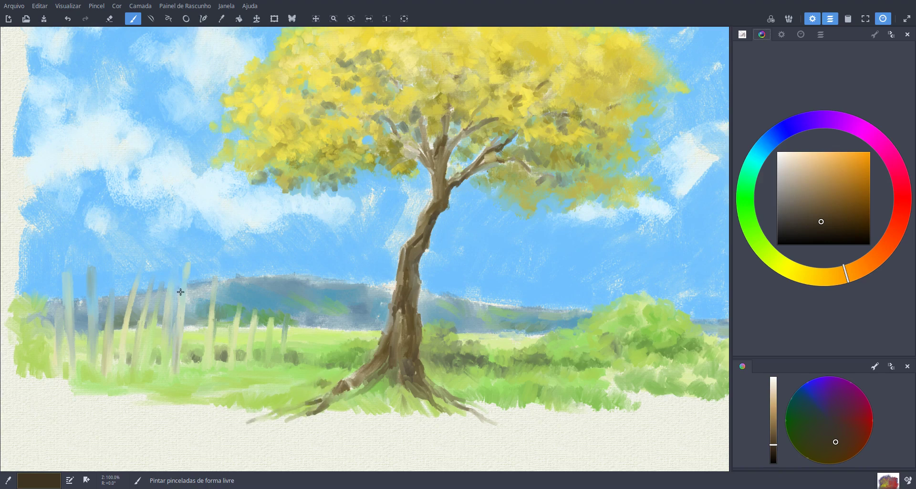
{"action": "left_click_drag", "start_coordinate": [112, 378], "coordinate": [112, 334]}
{"action": "mouse_move", "coordinate": [95, 371]}
{"action": "left_mouse_down"}
{"action": "mouse_move", "coordinate": [98, 329]}
{"action": "mouse_move", "coordinate": [66, 328]}
{"action": "left_mouse_up"}
{"action": "mouse_move", "coordinate": [71, 377]}
{"action": "left_mouse_down"}
{"action": "mouse_move", "coordinate": [70, 353]}
{"action": "mouse_move", "coordinate": [64, 381]}
{"action": "left_mouse_up"}
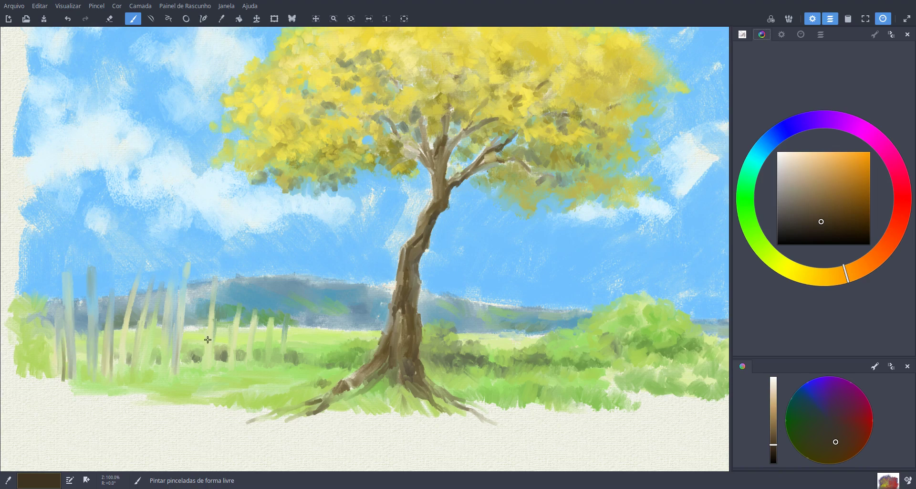
{"action": "left_click_drag", "start_coordinate": [212, 330], "coordinate": [209, 368]}
Step: Choose warm beige tones and paint highlights down the middle and right-hand fence posts
{"action": "left_click_drag", "start_coordinate": [791, 199], "coordinate": [798, 158]}
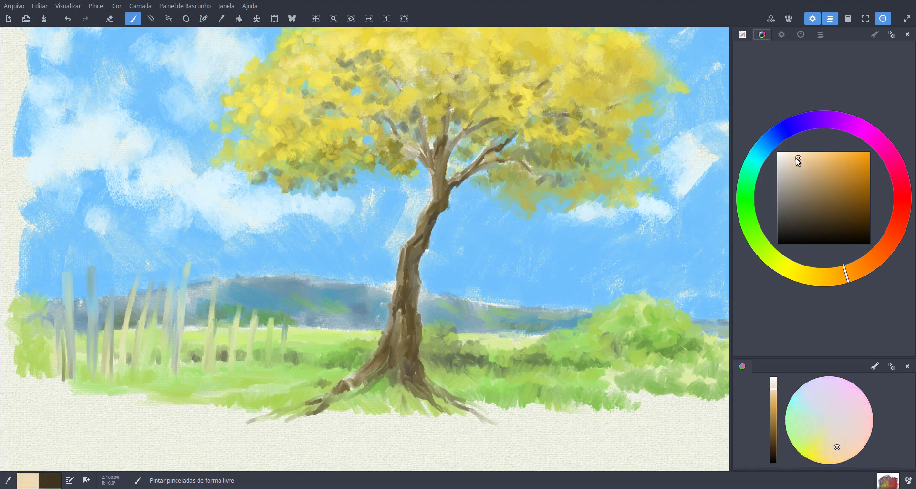
{"action": "left_click_drag", "start_coordinate": [184, 269], "coordinate": [168, 310]}
{"action": "left_click", "coordinate": [809, 168]}
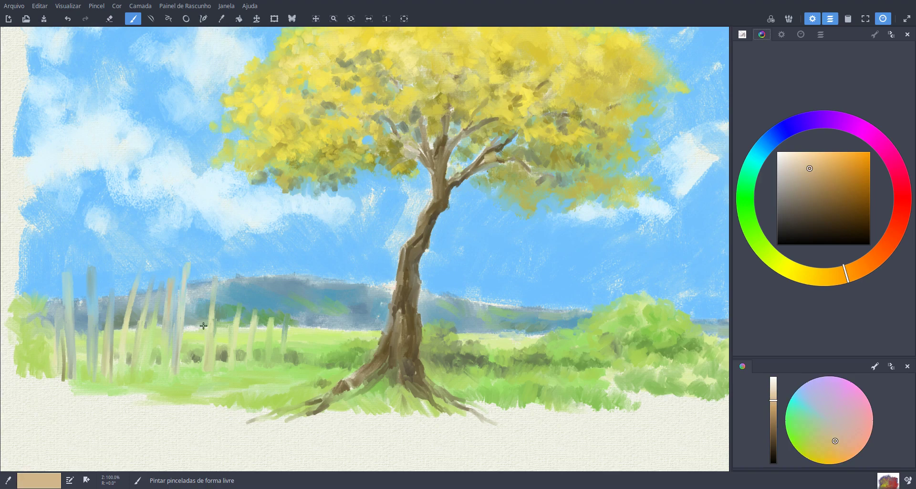
{"action": "left_click", "coordinate": [796, 161]}
{"action": "left_click_drag", "start_coordinate": [238, 306], "coordinate": [233, 334]}
{"action": "mouse_move", "coordinate": [256, 311]}
{"action": "left_mouse_down"}
{"action": "mouse_move", "coordinate": [252, 343]}
{"action": "mouse_move", "coordinate": [271, 349]}
{"action": "left_mouse_up"}
{"action": "left_click_drag", "start_coordinate": [286, 321], "coordinate": [285, 337]}
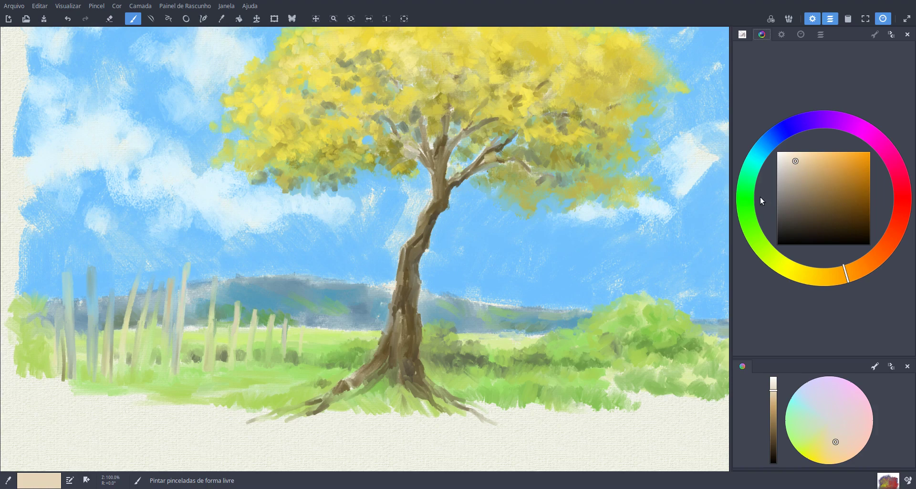
Step: Choose a pale cream, highlight a left-hand fence post and add another post in front of the left-edge bush
{"action": "left_click", "coordinate": [793, 156]}
{"action": "left_click_drag", "start_coordinate": [111, 291], "coordinate": [110, 330]}
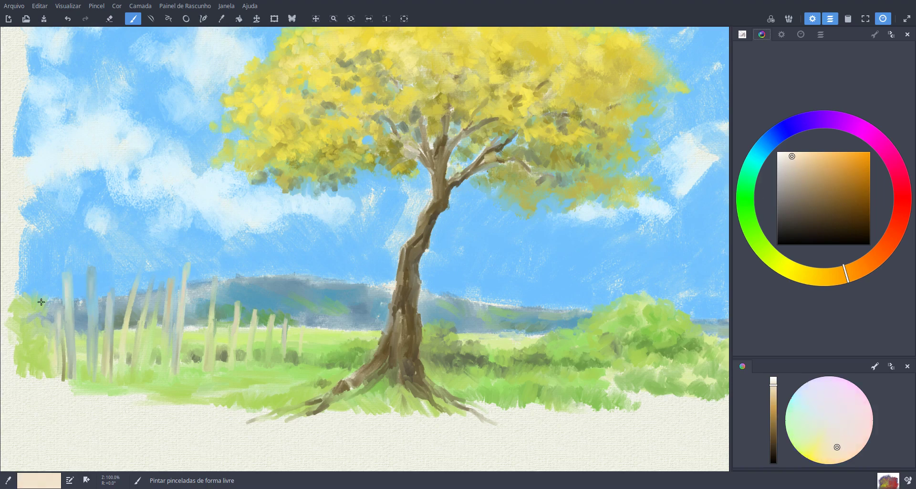
{"action": "left_click_drag", "start_coordinate": [42, 300], "coordinate": [39, 366]}
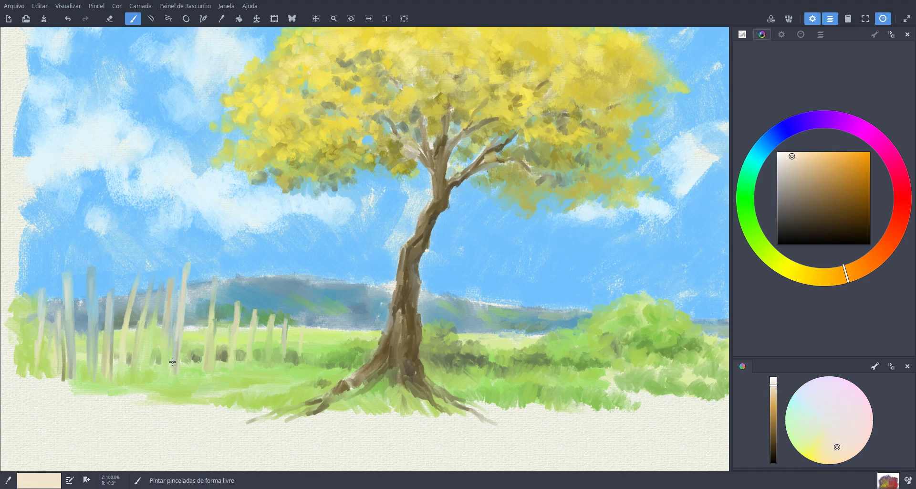
Step: Choose a medium green and paint foliage behind the fence and a small distant bush at the foot of the hills
{"action": "left_click", "coordinate": [745, 203]}
{"action": "left_click", "coordinate": [814, 189]}
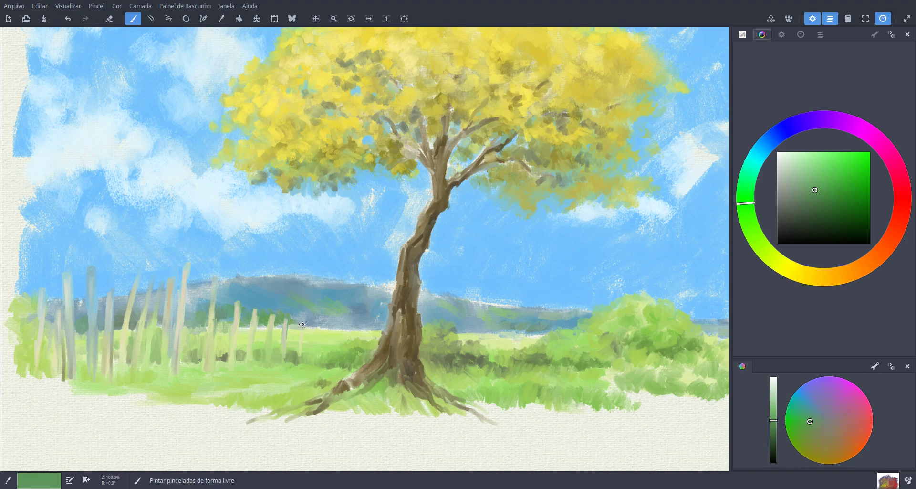
{"action": "mouse_move", "coordinate": [324, 326]}
{"action": "left_mouse_down"}
{"action": "mouse_move", "coordinate": [333, 328]}
{"action": "mouse_move", "coordinate": [310, 312]}
{"action": "left_mouse_up"}
Step: Choose yellow tones and highlight the small distant bushes between the fence and the trunk
{"action": "left_click", "coordinate": [785, 266]}
{"action": "left_click", "coordinate": [843, 170]}
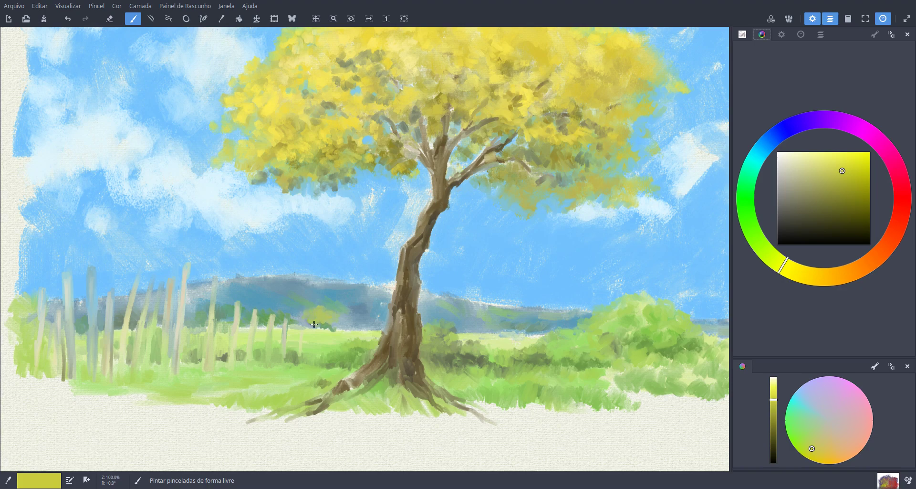
{"action": "left_click", "coordinate": [830, 164]}
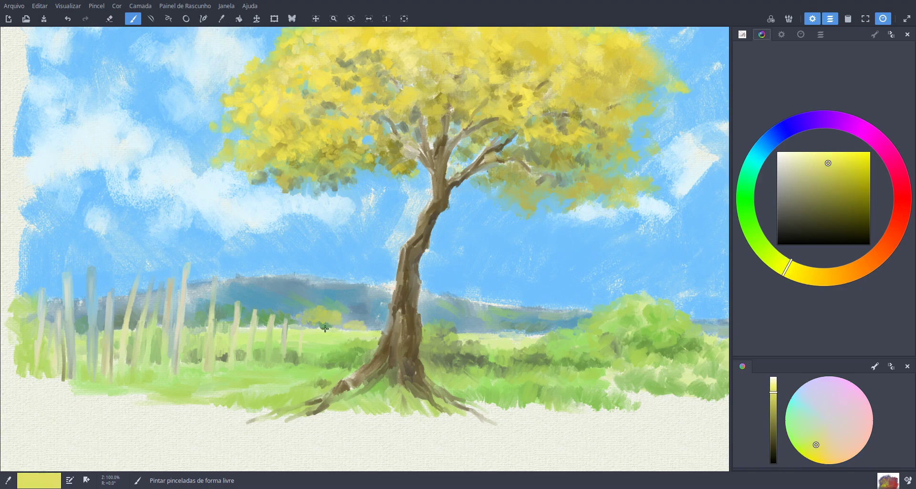
Step: Sample a greyish blue from the hills and repaint the ridge on both sides of the trunk
{"action": "left_click", "coordinate": [373, 298], "text": "shift"}
{"action": "mouse_move", "coordinate": [429, 310]}
{"action": "left_mouse_down", "text": "ctrl"}
{"action": "mouse_move", "coordinate": [368, 299]}
{"action": "mouse_move", "coordinate": [389, 287]}
{"action": "left_mouse_up", "text": "ctrl"}
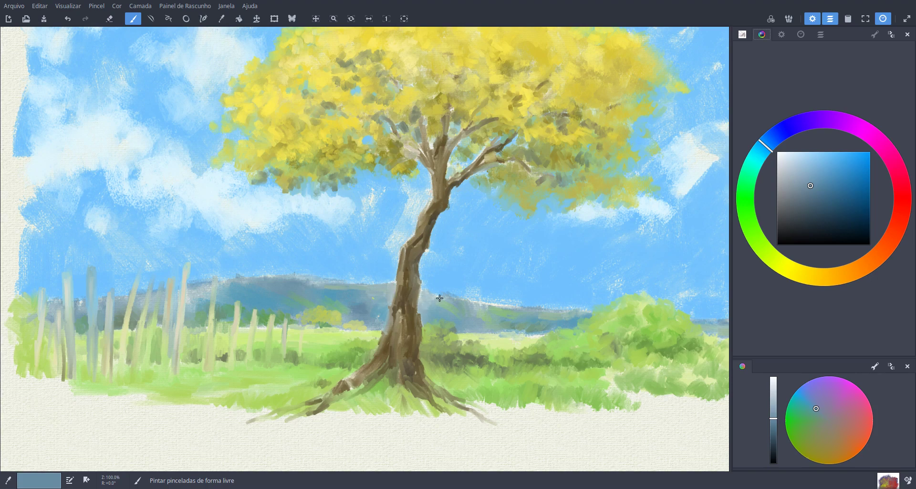
{"action": "mouse_move", "coordinate": [461, 297]}
{"action": "left_mouse_down"}
{"action": "mouse_move", "coordinate": [505, 305]}
{"action": "mouse_move", "coordinate": [508, 321]}
{"action": "mouse_move", "coordinate": [513, 306]}
{"action": "mouse_move", "coordinate": [568, 308]}
{"action": "mouse_move", "coordinate": [587, 314]}
{"action": "left_mouse_up"}
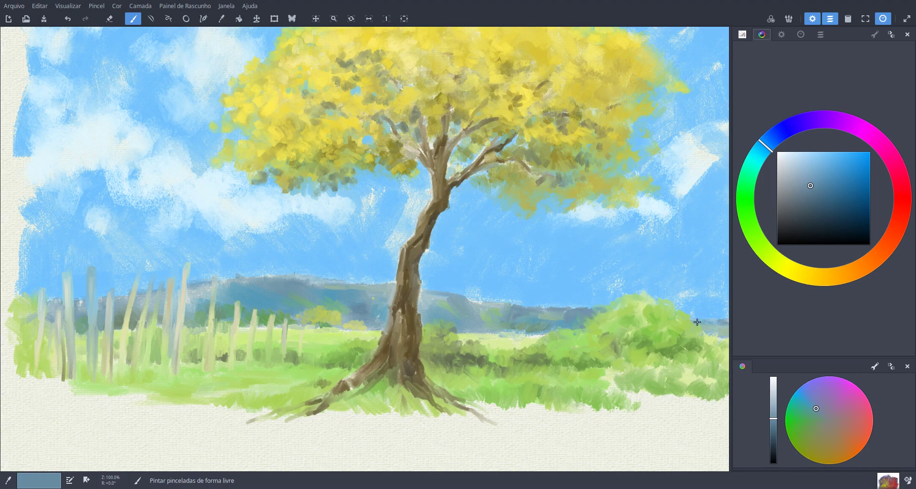
Step: Extend the greyish-blue hills beyond the right-hand bush and behind the fence posts
{"action": "left_click_drag", "start_coordinate": [706, 315], "coordinate": [715, 333]}
{"action": "left_click_drag", "start_coordinate": [194, 291], "coordinate": [186, 314]}
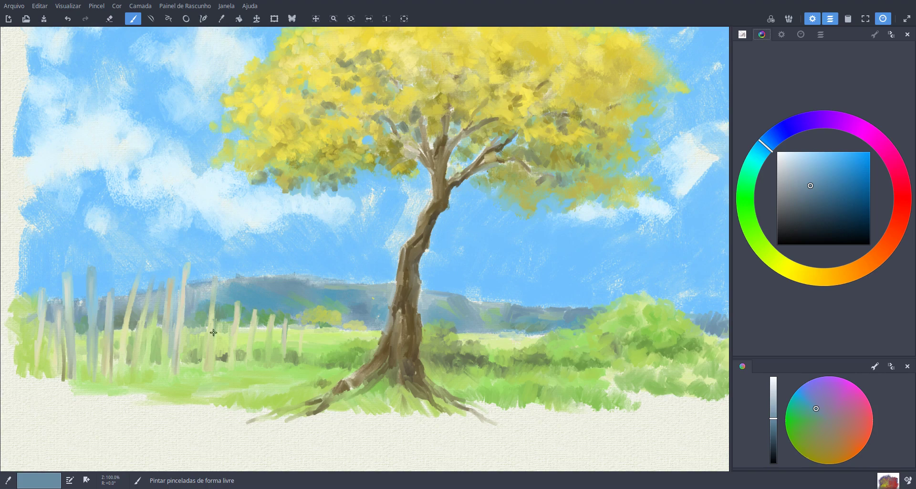
Step: Choose greyish greens and lay loose ground strokes along the meadow's lower edge on both sides of the roots
{"action": "left_click", "coordinate": [746, 205]}
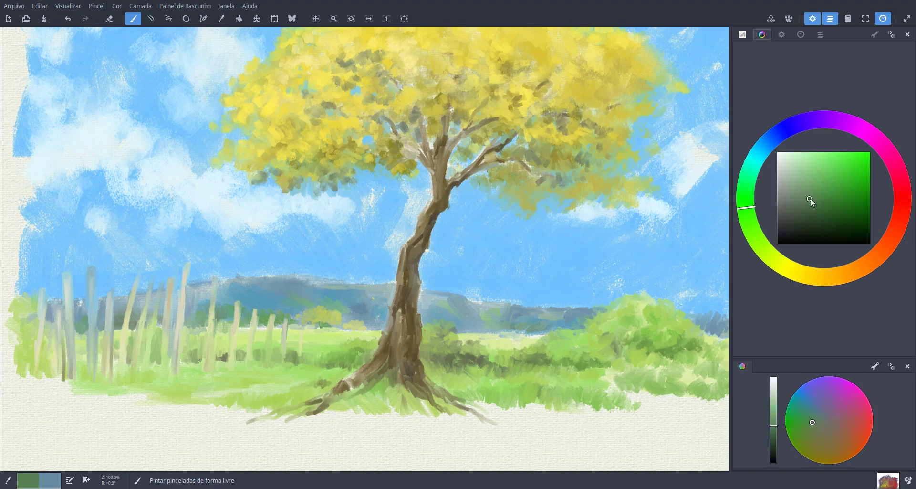
{"action": "left_click_drag", "start_coordinate": [812, 199], "coordinate": [817, 202]}
{"action": "mouse_move", "coordinate": [182, 407]}
{"action": "left_mouse_down"}
{"action": "mouse_move", "coordinate": [250, 414]}
{"action": "mouse_move", "coordinate": [230, 423]}
{"action": "mouse_move", "coordinate": [284, 418]}
{"action": "left_mouse_up"}
{"action": "left_click_drag", "start_coordinate": [397, 406], "coordinate": [518, 429]}
{"action": "mouse_move", "coordinate": [489, 403]}
{"action": "left_mouse_down"}
{"action": "mouse_move", "coordinate": [555, 415]}
{"action": "mouse_move", "coordinate": [554, 406]}
{"action": "mouse_move", "coordinate": [715, 422]}
{"action": "left_mouse_up"}
{"action": "mouse_move", "coordinate": [152, 394]}
{"action": "left_mouse_down"}
{"action": "mouse_move", "coordinate": [17, 396]}
{"action": "mouse_move", "coordinate": [93, 416]}
{"action": "mouse_move", "coordinate": [175, 401]}
{"action": "mouse_move", "coordinate": [170, 409]}
{"action": "left_mouse_up"}
{"action": "left_click", "coordinate": [794, 193]}
{"action": "left_click_drag", "start_coordinate": [151, 404], "coordinate": [205, 394]}
{"action": "left_click_drag", "start_coordinate": [225, 396], "coordinate": [313, 371]}
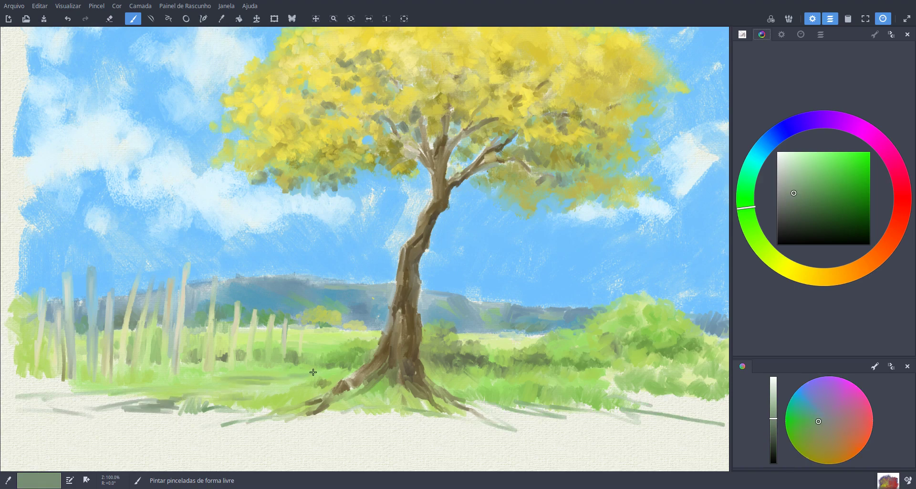
Step: Choose brown and ochre tones and paint a dirt path running from the canvas's left edge toward the tree roots
{"action": "mouse_move", "coordinate": [736, 198]}
{"action": "left_mouse_down"}
{"action": "mouse_move", "coordinate": [790, 267]}
{"action": "mouse_move", "coordinate": [825, 277]}
{"action": "left_mouse_up"}
{"action": "left_click_drag", "start_coordinate": [117, 394], "coordinate": [280, 377]}
{"action": "left_click_drag", "start_coordinate": [817, 204], "coordinate": [795, 206]}
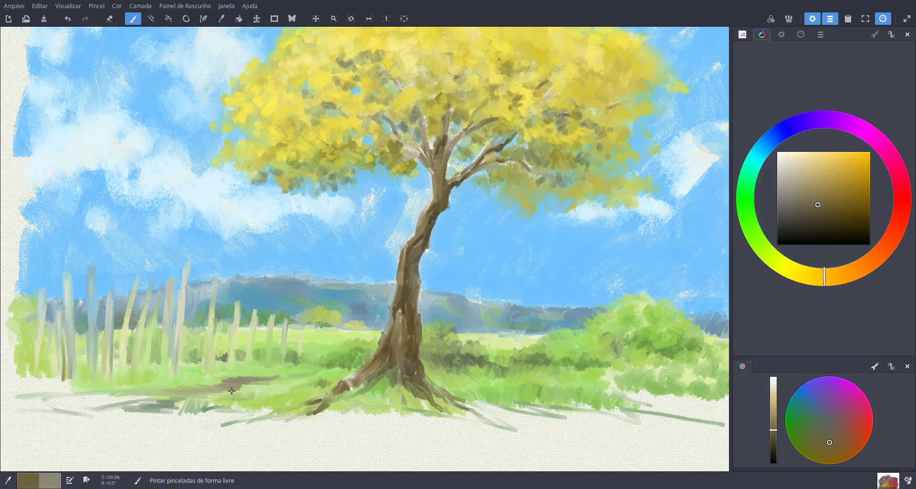
{"action": "left_click_drag", "start_coordinate": [231, 390], "coordinate": [316, 375]}
{"action": "left_click", "coordinate": [851, 182]}
{"action": "left_click_drag", "start_coordinate": [183, 389], "coordinate": [320, 372]}
{"action": "mouse_move", "coordinate": [117, 398]}
{"action": "left_mouse_down"}
{"action": "mouse_move", "coordinate": [38, 402]}
{"action": "mouse_move", "coordinate": [178, 393]}
{"action": "mouse_move", "coordinate": [316, 368]}
{"action": "left_mouse_up"}
{"action": "left_click", "coordinate": [838, 161]}
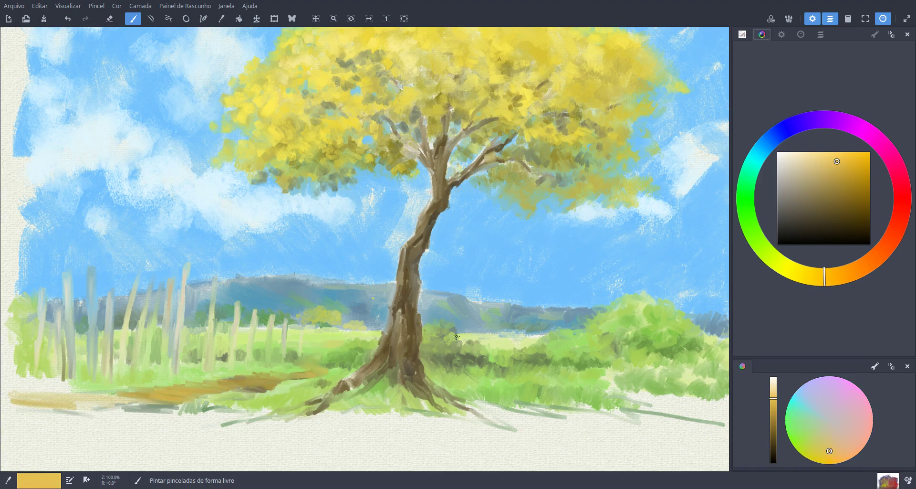
Step: Choose a medium cool green and paint grass below the path, bushes beside the trunk and grass right of the roots
{"action": "left_click_drag", "start_coordinate": [747, 224], "coordinate": [745, 189]}
{"action": "left_click", "coordinate": [821, 196]}
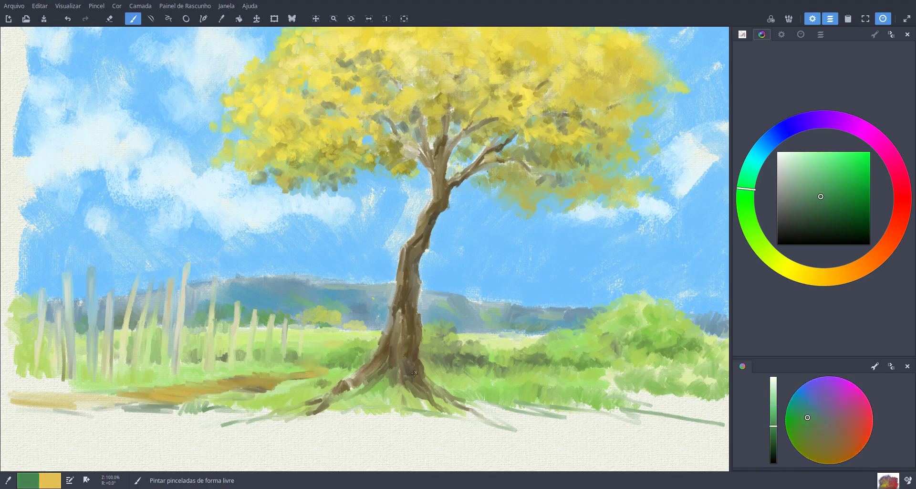
{"action": "mouse_move", "coordinate": [189, 413]}
{"action": "left_mouse_down"}
{"action": "mouse_move", "coordinate": [137, 419]}
{"action": "mouse_move", "coordinate": [154, 407]}
{"action": "mouse_move", "coordinate": [168, 412]}
{"action": "mouse_move", "coordinate": [185, 392]}
{"action": "mouse_move", "coordinate": [192, 421]}
{"action": "mouse_move", "coordinate": [203, 406]}
{"action": "mouse_move", "coordinate": [254, 400]}
{"action": "left_mouse_up"}
{"action": "mouse_move", "coordinate": [204, 427]}
{"action": "left_mouse_down"}
{"action": "mouse_move", "coordinate": [240, 408]}
{"action": "mouse_move", "coordinate": [255, 423]}
{"action": "mouse_move", "coordinate": [259, 405]}
{"action": "mouse_move", "coordinate": [276, 398]}
{"action": "mouse_move", "coordinate": [289, 410]}
{"action": "mouse_move", "coordinate": [308, 386]}
{"action": "mouse_move", "coordinate": [286, 382]}
{"action": "mouse_move", "coordinate": [298, 385]}
{"action": "mouse_move", "coordinate": [313, 370]}
{"action": "mouse_move", "coordinate": [327, 377]}
{"action": "mouse_move", "coordinate": [330, 362]}
{"action": "mouse_move", "coordinate": [318, 351]}
{"action": "mouse_move", "coordinate": [330, 355]}
{"action": "mouse_move", "coordinate": [360, 339]}
{"action": "left_mouse_up"}
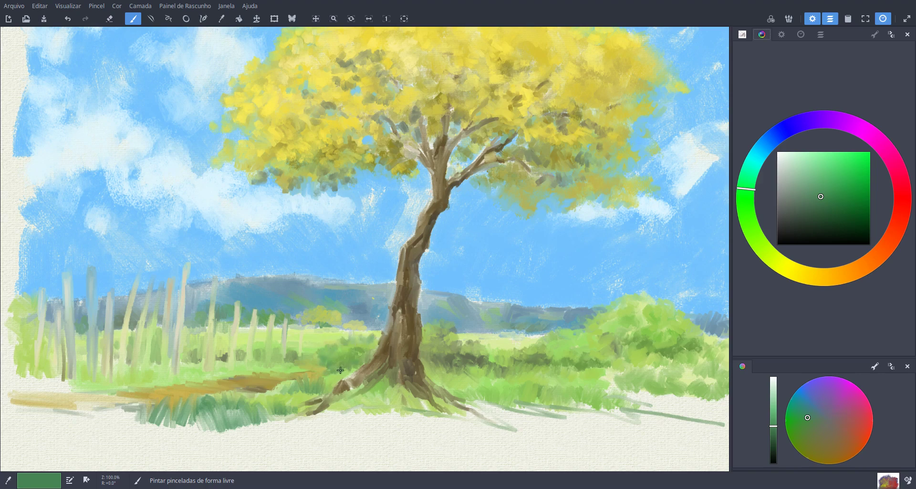
{"action": "mouse_move", "coordinate": [436, 345]}
{"action": "left_mouse_down"}
{"action": "mouse_move", "coordinate": [437, 324]}
{"action": "mouse_move", "coordinate": [451, 324]}
{"action": "mouse_move", "coordinate": [432, 368]}
{"action": "mouse_move", "coordinate": [456, 335]}
{"action": "mouse_move", "coordinate": [494, 350]}
{"action": "mouse_move", "coordinate": [451, 370]}
{"action": "mouse_move", "coordinate": [451, 360]}
{"action": "mouse_move", "coordinate": [468, 361]}
{"action": "mouse_move", "coordinate": [464, 367]}
{"action": "mouse_move", "coordinate": [485, 364]}
{"action": "mouse_move", "coordinate": [496, 375]}
{"action": "mouse_move", "coordinate": [440, 378]}
{"action": "left_mouse_up"}
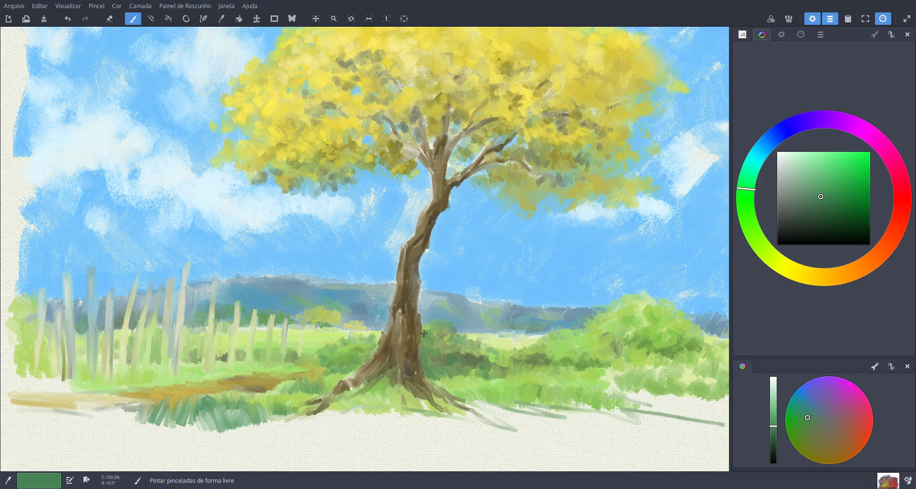
{"action": "left_click_drag", "start_coordinate": [448, 321], "coordinate": [482, 312]}
{"action": "mouse_move", "coordinate": [503, 396]}
{"action": "left_mouse_down"}
{"action": "mouse_move", "coordinate": [531, 387]}
{"action": "mouse_move", "coordinate": [557, 412]}
{"action": "mouse_move", "coordinate": [661, 410]}
{"action": "left_mouse_up"}
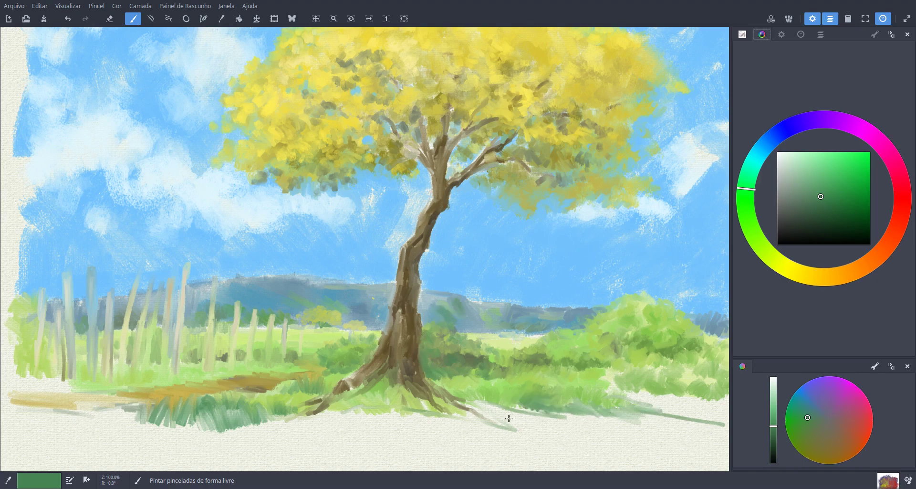
Step: Paint foreground grass in the same green around the roots, below the path and fence, and along the meadow's lower right edge
{"action": "left_click_drag", "start_coordinate": [435, 374], "coordinate": [497, 421]}
{"action": "left_click_drag", "start_coordinate": [437, 398], "coordinate": [496, 434]}
{"action": "mouse_move", "coordinate": [405, 402]}
{"action": "left_mouse_down"}
{"action": "mouse_move", "coordinate": [428, 423]}
{"action": "mouse_move", "coordinate": [439, 415]}
{"action": "mouse_move", "coordinate": [451, 423]}
{"action": "left_mouse_up"}
{"action": "mouse_move", "coordinate": [409, 391]}
{"action": "left_mouse_down"}
{"action": "mouse_move", "coordinate": [418, 429]}
{"action": "mouse_move", "coordinate": [376, 412]}
{"action": "mouse_move", "coordinate": [385, 387]}
{"action": "mouse_move", "coordinate": [358, 405]}
{"action": "left_mouse_up"}
{"action": "mouse_move", "coordinate": [368, 392]}
{"action": "left_mouse_down"}
{"action": "mouse_move", "coordinate": [312, 420]}
{"action": "mouse_move", "coordinate": [292, 417]}
{"action": "left_mouse_up"}
{"action": "left_click_drag", "start_coordinate": [119, 406], "coordinate": [67, 420]}
{"action": "left_click_drag", "start_coordinate": [67, 406], "coordinate": [9, 418]}
{"action": "mouse_move", "coordinate": [22, 396]}
{"action": "left_mouse_down"}
{"action": "mouse_move", "coordinate": [9, 377]}
{"action": "mouse_move", "coordinate": [16, 358]}
{"action": "left_mouse_up"}
{"action": "mouse_move", "coordinate": [10, 334]}
{"action": "left_mouse_down"}
{"action": "mouse_move", "coordinate": [39, 390]}
{"action": "mouse_move", "coordinate": [57, 380]}
{"action": "mouse_move", "coordinate": [69, 392]}
{"action": "mouse_move", "coordinate": [208, 376]}
{"action": "left_mouse_up"}
{"action": "mouse_move", "coordinate": [123, 431]}
{"action": "left_mouse_down"}
{"action": "mouse_move", "coordinate": [177, 402]}
{"action": "mouse_move", "coordinate": [196, 435]}
{"action": "mouse_move", "coordinate": [240, 409]}
{"action": "mouse_move", "coordinate": [286, 422]}
{"action": "mouse_move", "coordinate": [23, 416]}
{"action": "mouse_move", "coordinate": [143, 425]}
{"action": "left_mouse_up"}
{"action": "mouse_move", "coordinate": [406, 425]}
{"action": "left_mouse_down"}
{"action": "mouse_move", "coordinate": [403, 404]}
{"action": "mouse_move", "coordinate": [487, 438]}
{"action": "left_mouse_up"}
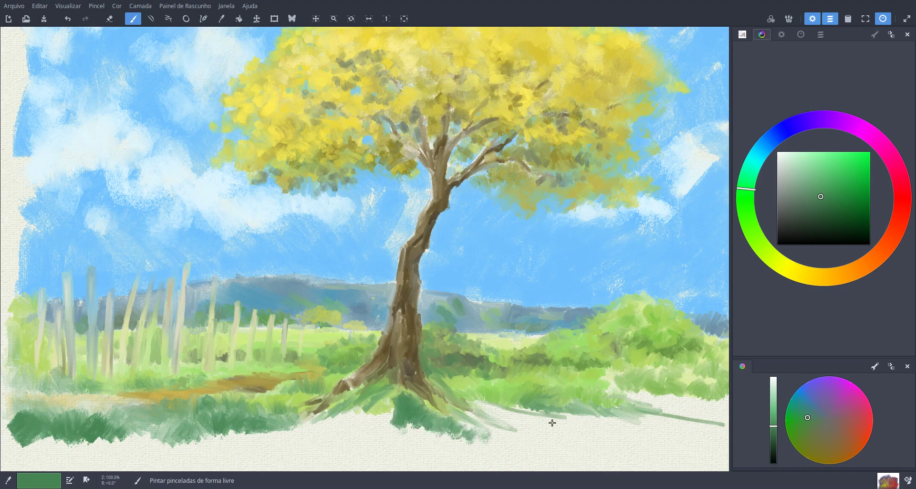
{"action": "left_click_drag", "start_coordinate": [527, 413], "coordinate": [472, 391]}
{"action": "mouse_move", "coordinate": [611, 410]}
{"action": "left_mouse_down"}
{"action": "mouse_move", "coordinate": [650, 393]}
{"action": "mouse_move", "coordinate": [688, 416]}
{"action": "left_mouse_up"}
Step: Choose a dark green and paint a shadowed bush in the lower right foreground with small accents across the meadow
{"action": "left_click", "coordinate": [831, 215]}
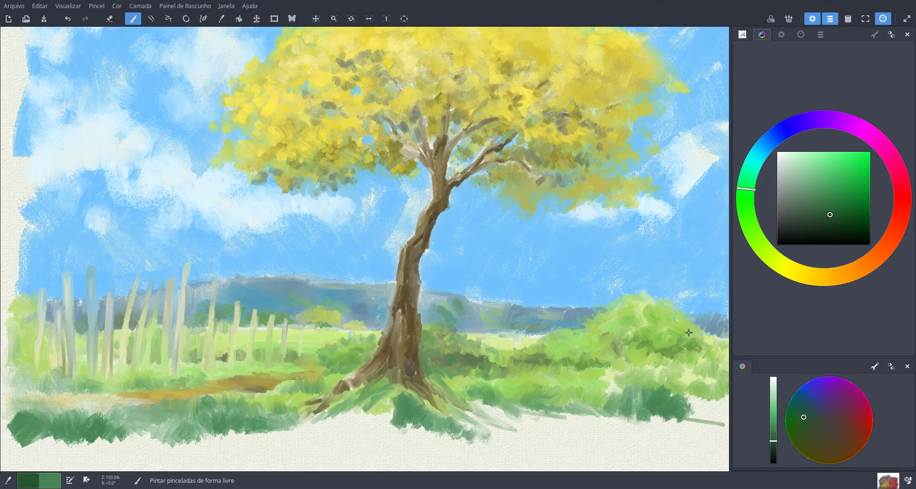
{"action": "mouse_move", "coordinate": [630, 382]}
{"action": "left_mouse_down"}
{"action": "mouse_move", "coordinate": [604, 410]}
{"action": "mouse_move", "coordinate": [587, 411]}
{"action": "left_mouse_up"}
{"action": "mouse_move", "coordinate": [663, 400]}
{"action": "left_mouse_down"}
{"action": "mouse_move", "coordinate": [671, 384]}
{"action": "mouse_move", "coordinate": [706, 396]}
{"action": "mouse_move", "coordinate": [684, 421]}
{"action": "mouse_move", "coordinate": [661, 419]}
{"action": "mouse_move", "coordinate": [718, 424]}
{"action": "mouse_move", "coordinate": [609, 428]}
{"action": "mouse_move", "coordinate": [516, 408]}
{"action": "left_mouse_up"}
{"action": "left_click_drag", "start_coordinate": [580, 384], "coordinate": [566, 399]}
{"action": "left_click_drag", "start_coordinate": [486, 361], "coordinate": [549, 370]}
Step: Choose brighter mid greens and fill the foreground grass strip from the roots across to the dark right-hand bush
{"action": "left_click", "coordinate": [817, 200]}
{"action": "mouse_move", "coordinate": [462, 397]}
{"action": "left_mouse_down"}
{"action": "mouse_move", "coordinate": [479, 416]}
{"action": "mouse_move", "coordinate": [568, 438]}
{"action": "left_mouse_up"}
{"action": "left_click", "coordinate": [831, 190]}
{"action": "mouse_move", "coordinate": [314, 413]}
{"action": "left_mouse_down"}
{"action": "mouse_move", "coordinate": [263, 406]}
{"action": "mouse_move", "coordinate": [139, 428]}
{"action": "mouse_move", "coordinate": [81, 420]}
{"action": "mouse_move", "coordinate": [19, 434]}
{"action": "mouse_move", "coordinate": [53, 447]}
{"action": "mouse_move", "coordinate": [203, 446]}
{"action": "mouse_move", "coordinate": [339, 411]}
{"action": "mouse_move", "coordinate": [356, 422]}
{"action": "mouse_move", "coordinate": [380, 404]}
{"action": "mouse_move", "coordinate": [399, 411]}
{"action": "mouse_move", "coordinate": [374, 440]}
{"action": "mouse_move", "coordinate": [494, 441]}
{"action": "mouse_move", "coordinate": [513, 429]}
{"action": "mouse_move", "coordinate": [591, 446]}
{"action": "mouse_move", "coordinate": [580, 426]}
{"action": "mouse_move", "coordinate": [637, 446]}
{"action": "left_mouse_up"}
Step: Lighten the green and highlight the grass right of the roots and along the foot of the fence
{"action": "key", "text": "l"}
{"action": "key", "text": "l"}
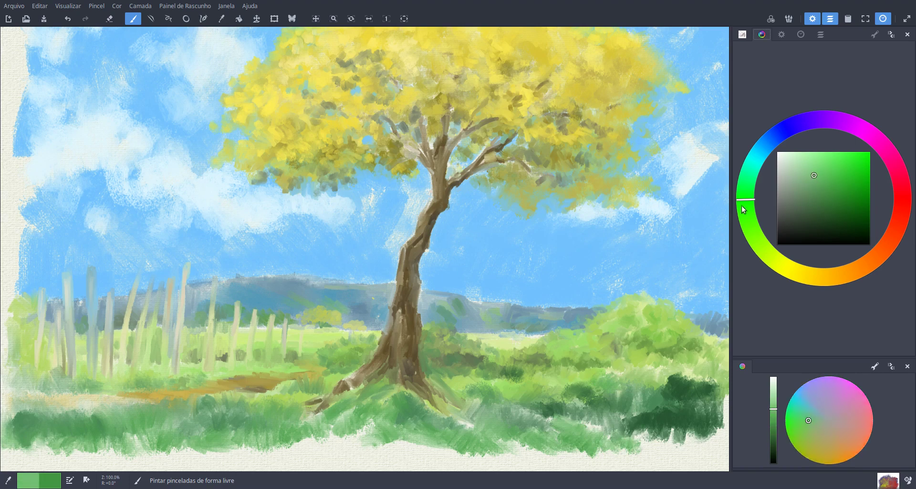
{"action": "mouse_move", "coordinate": [520, 415]}
{"action": "left_mouse_down"}
{"action": "mouse_move", "coordinate": [548, 429]}
{"action": "mouse_move", "coordinate": [578, 415]}
{"action": "mouse_move", "coordinate": [661, 429]}
{"action": "mouse_move", "coordinate": [621, 379]}
{"action": "mouse_move", "coordinate": [656, 386]}
{"action": "mouse_move", "coordinate": [471, 396]}
{"action": "left_mouse_up"}
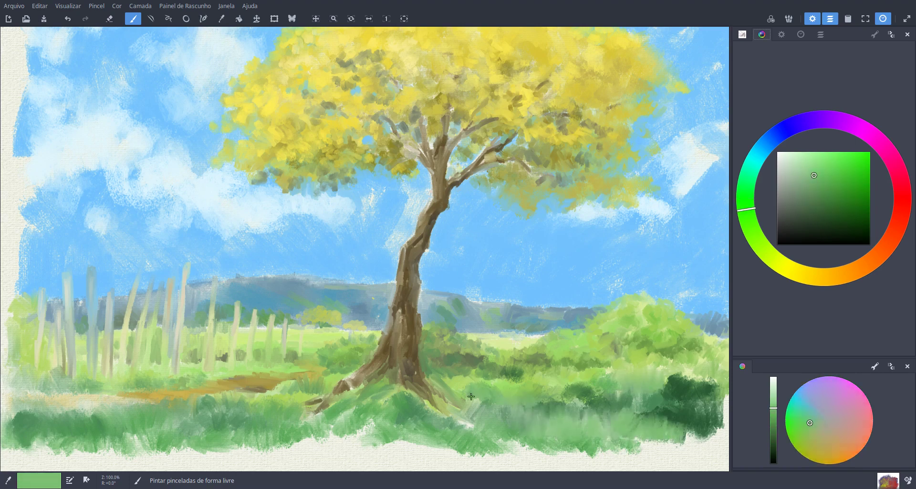
{"action": "left_click_drag", "start_coordinate": [195, 373], "coordinate": [23, 369]}
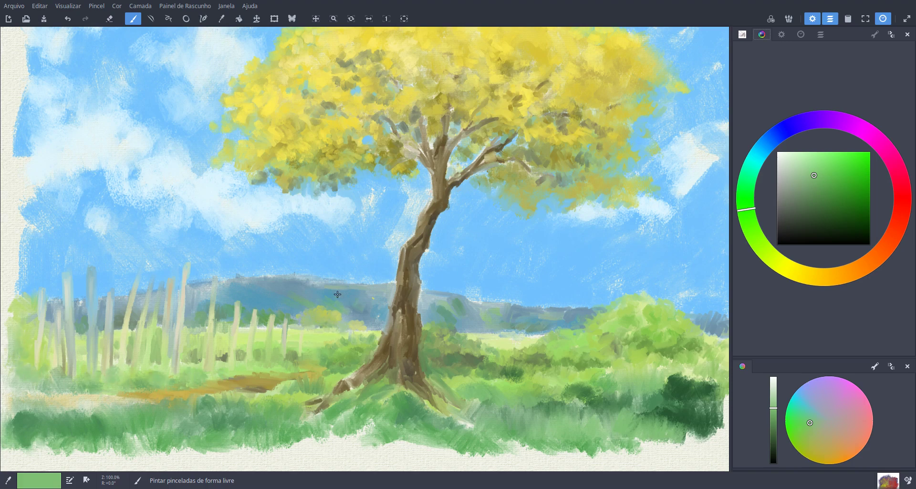
Step: Choose a muted greyish blue and shade the distant hills right of the trunk and beyond the right-hand bush
{"action": "left_click", "coordinate": [816, 209]}
{"action": "left_click_drag", "start_coordinate": [759, 154], "coordinate": [770, 141]}
{"action": "left_click_drag", "start_coordinate": [799, 201], "coordinate": [794, 197]}
{"action": "left_click_drag", "start_coordinate": [457, 302], "coordinate": [499, 324]}
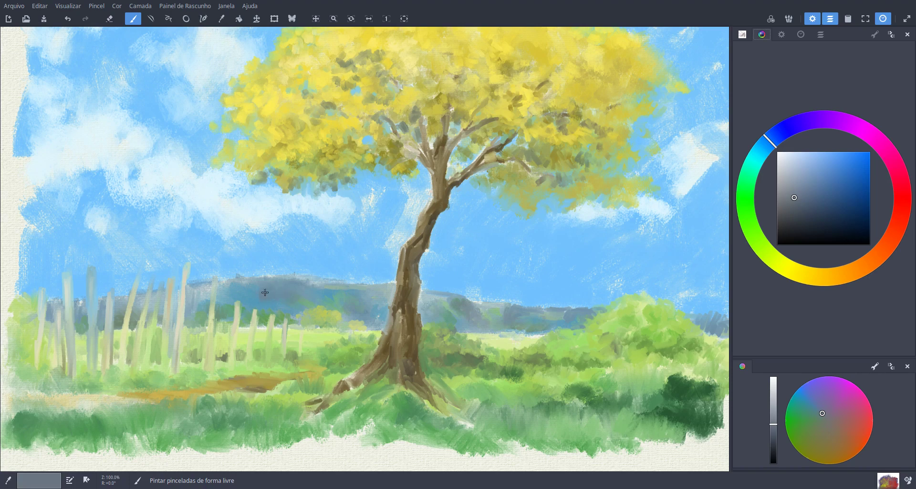
{"action": "left_click_drag", "start_coordinate": [701, 321], "coordinate": [719, 330]}
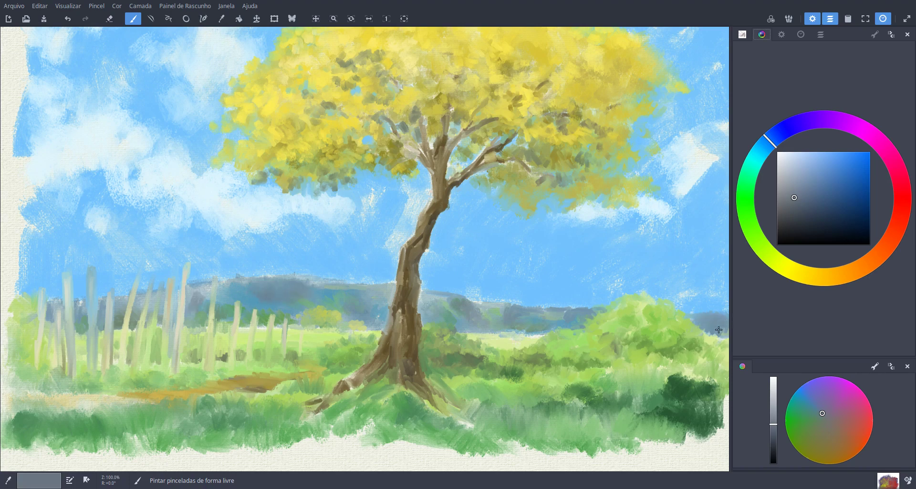
Step: Sample the sky blue and extend the sky toward the left edge, softening the undersides of the clouds
{"action": "left_click", "coordinate": [502, 241], "text": "ctrl"}
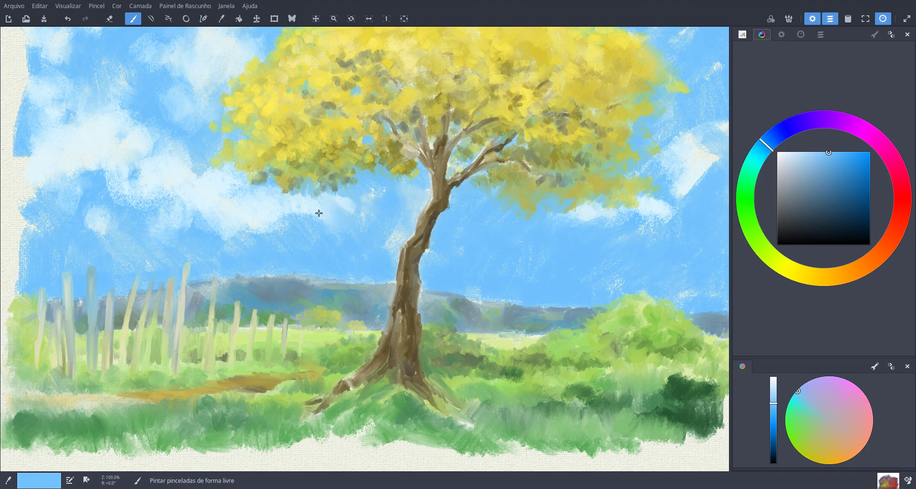
{"action": "mouse_move", "coordinate": [318, 213]}
{"action": "left_mouse_down"}
{"action": "mouse_move", "coordinate": [221, 218]}
{"action": "mouse_move", "coordinate": [65, 174]}
{"action": "mouse_move", "coordinate": [31, 234]}
{"action": "mouse_move", "coordinate": [53, 238]}
{"action": "mouse_move", "coordinate": [13, 282]}
{"action": "mouse_move", "coordinate": [24, 222]}
{"action": "mouse_move", "coordinate": [19, 80]}
{"action": "left_mouse_up"}
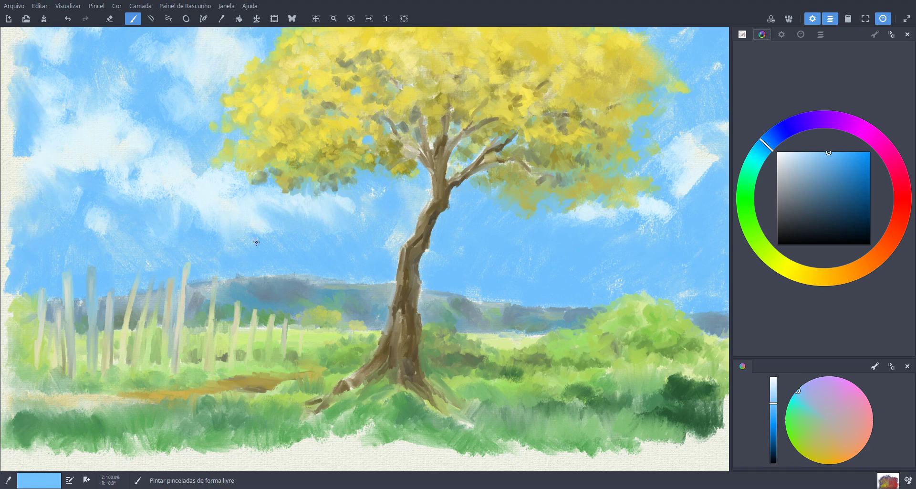
{"action": "left_click_drag", "start_coordinate": [227, 232], "coordinate": [280, 247]}
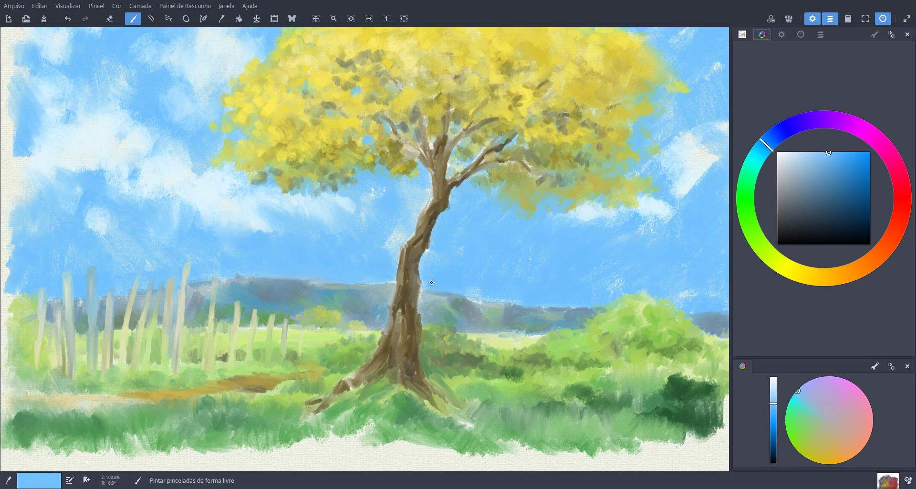
Step: Add sky-blue touches to the foreground grass, the mound at the roots and the bushes right of the trunk
{"action": "mouse_move", "coordinate": [371, 400]}
{"action": "left_mouse_down"}
{"action": "mouse_move", "coordinate": [270, 418]}
{"action": "mouse_move", "coordinate": [259, 436]}
{"action": "left_mouse_up"}
{"action": "left_click_drag", "start_coordinate": [390, 413], "coordinate": [407, 401]}
{"action": "mouse_move", "coordinate": [546, 389]}
{"action": "left_mouse_down"}
{"action": "mouse_move", "coordinate": [566, 382]}
{"action": "mouse_move", "coordinate": [599, 392]}
{"action": "left_mouse_up"}
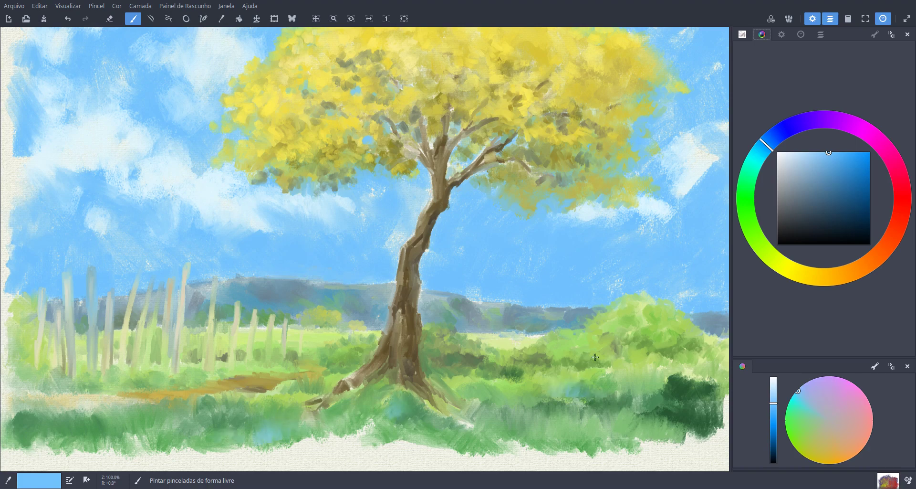
{"action": "mouse_move", "coordinate": [457, 343]}
{"action": "left_mouse_down"}
{"action": "mouse_move", "coordinate": [441, 336]}
{"action": "mouse_move", "coordinate": [478, 369]}
{"action": "mouse_move", "coordinate": [456, 377]}
{"action": "left_mouse_up"}
Step: Choose a dark olive green, shade the ground right of the roots and start grass blades on the dark right-hand bush
{"action": "left_click_drag", "start_coordinate": [752, 214], "coordinate": [756, 237]}
{"action": "left_click_drag", "start_coordinate": [825, 233], "coordinate": [837, 223]}
{"action": "mouse_move", "coordinate": [451, 373]}
{"action": "left_mouse_down"}
{"action": "mouse_move", "coordinate": [459, 386]}
{"action": "mouse_move", "coordinate": [489, 381]}
{"action": "mouse_move", "coordinate": [516, 399]}
{"action": "mouse_move", "coordinate": [498, 401]}
{"action": "left_mouse_up"}
{"action": "mouse_move", "coordinate": [574, 413]}
{"action": "left_mouse_down"}
{"action": "mouse_move", "coordinate": [635, 418]}
{"action": "mouse_move", "coordinate": [652, 400]}
{"action": "mouse_move", "coordinate": [701, 432]}
{"action": "mouse_move", "coordinate": [721, 410]}
{"action": "mouse_move", "coordinate": [684, 415]}
{"action": "left_mouse_up"}
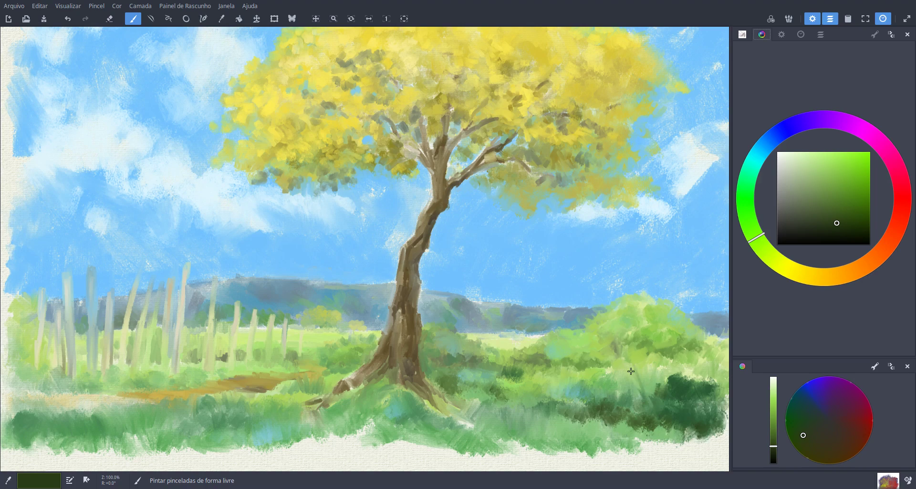
{"action": "mouse_move", "coordinate": [659, 401]}
{"action": "left_mouse_down"}
{"action": "mouse_move", "coordinate": [673, 368]}
{"action": "mouse_move", "coordinate": [696, 379]}
{"action": "left_mouse_up"}
Step: Set the freehand cursor type to "Círculo com contorno médio" in the preferences
{"action": "left_click", "coordinate": [221, 6]}
{"action": "left_click", "coordinate": [244, 158]}
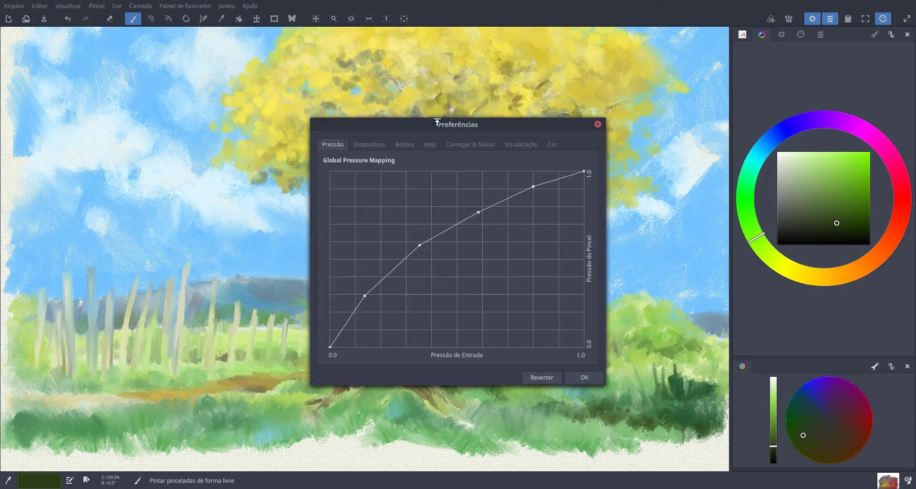
{"action": "left_click", "coordinate": [470, 144]}
{"action": "left_click", "coordinate": [516, 144]}
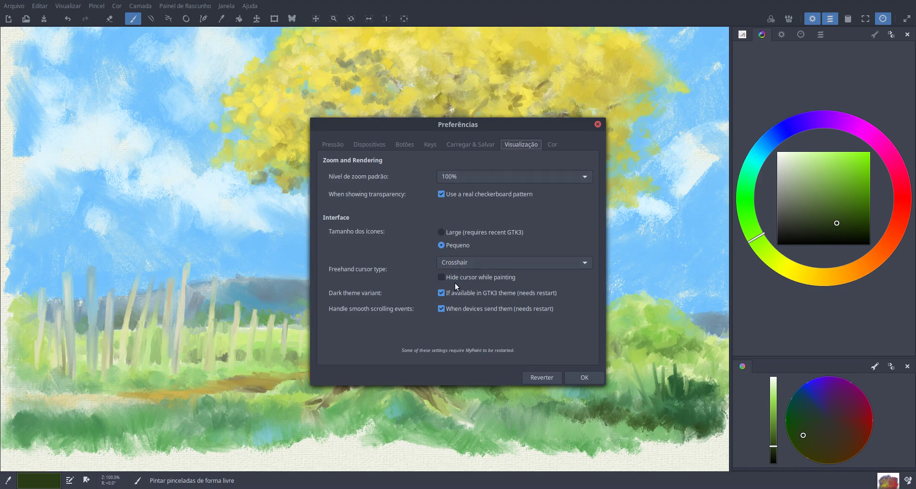
{"action": "left_click", "coordinate": [441, 278]}
{"action": "left_click", "coordinate": [440, 279]}
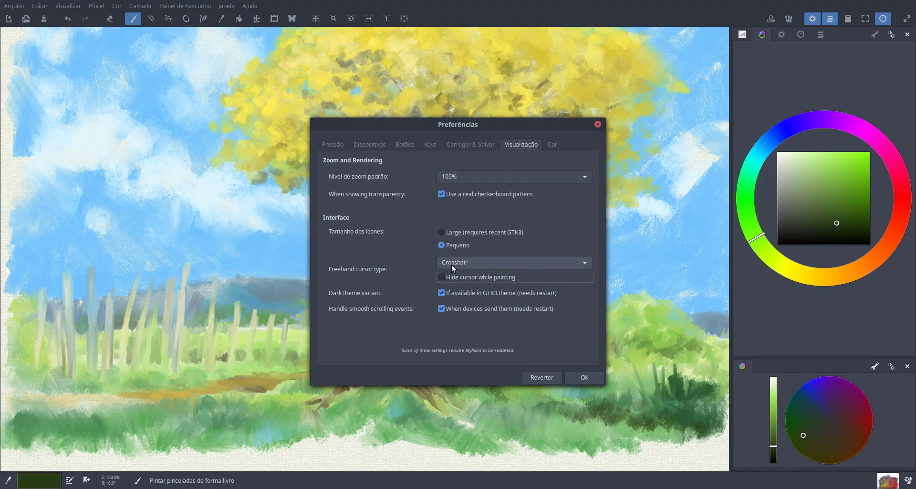
{"action": "left_click", "coordinate": [452, 262]}
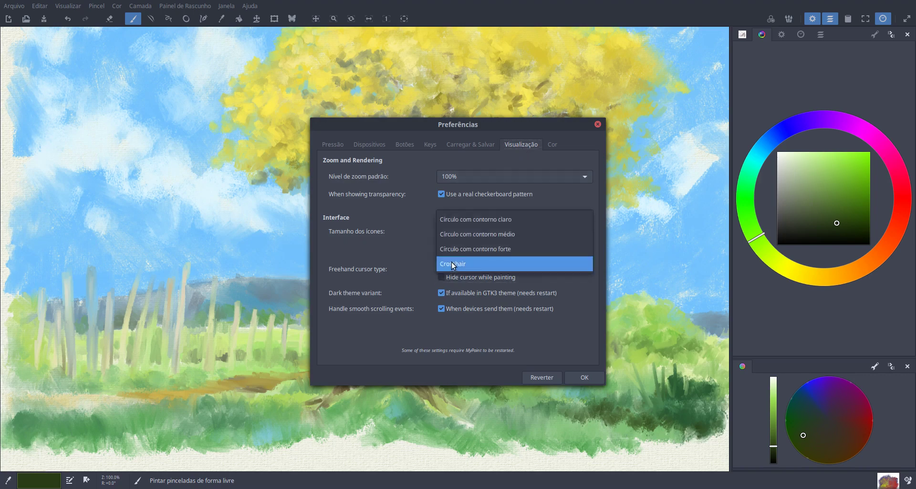
{"action": "left_click", "coordinate": [460, 231]}
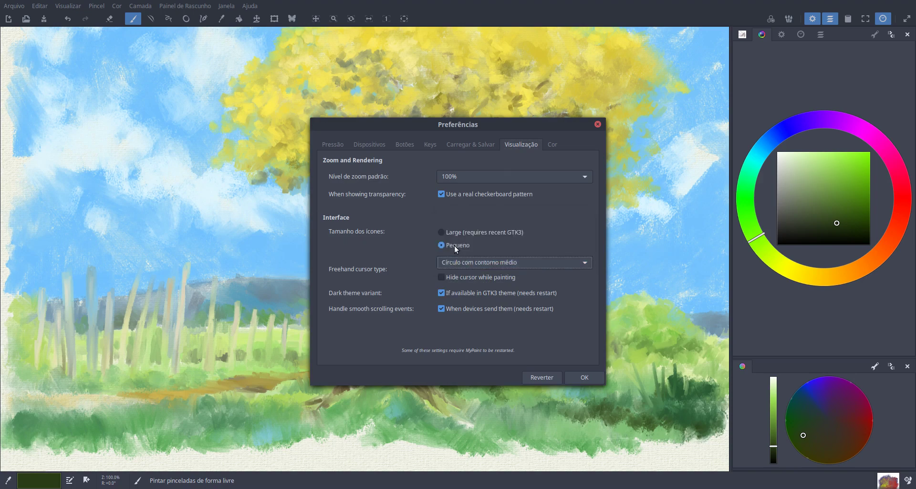
{"action": "left_click", "coordinate": [585, 377]}
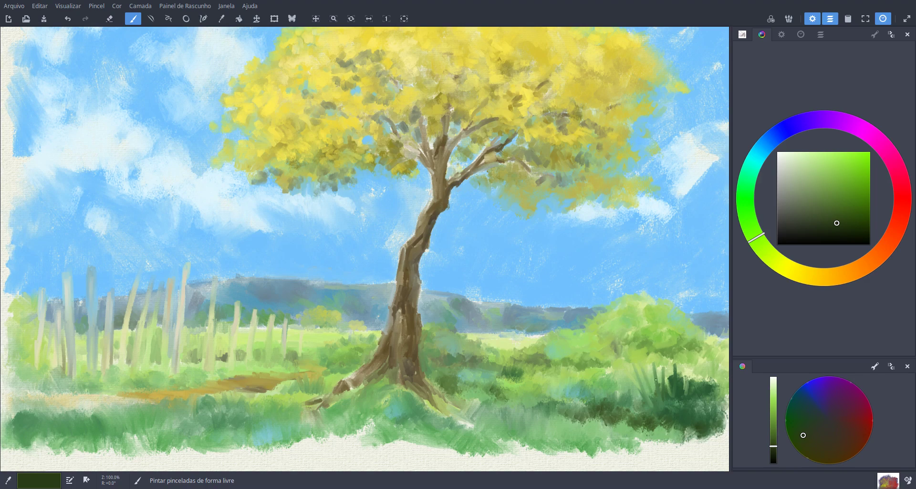
Step: Add more dark olive grass blades and shading to the dark bush in the lower right foreground
{"action": "left_click_drag", "start_coordinate": [692, 379], "coordinate": [703, 358]}
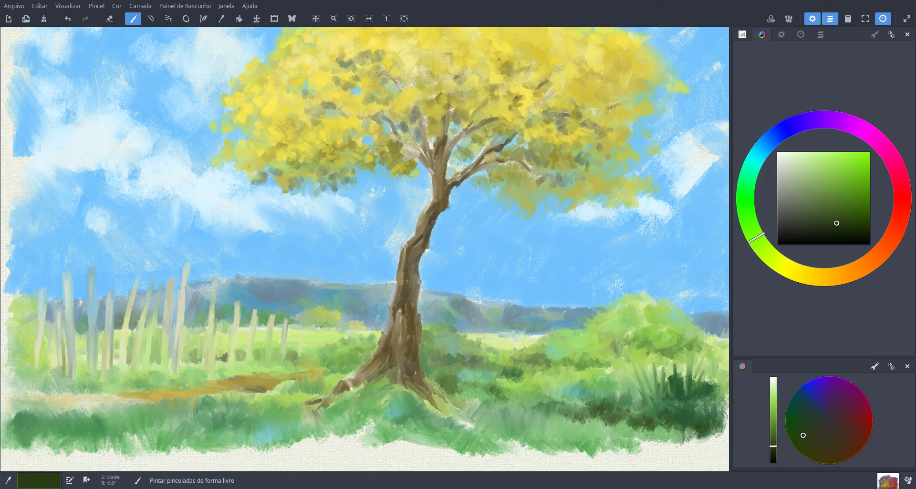
{"action": "left_click", "coordinate": [780, 36]}
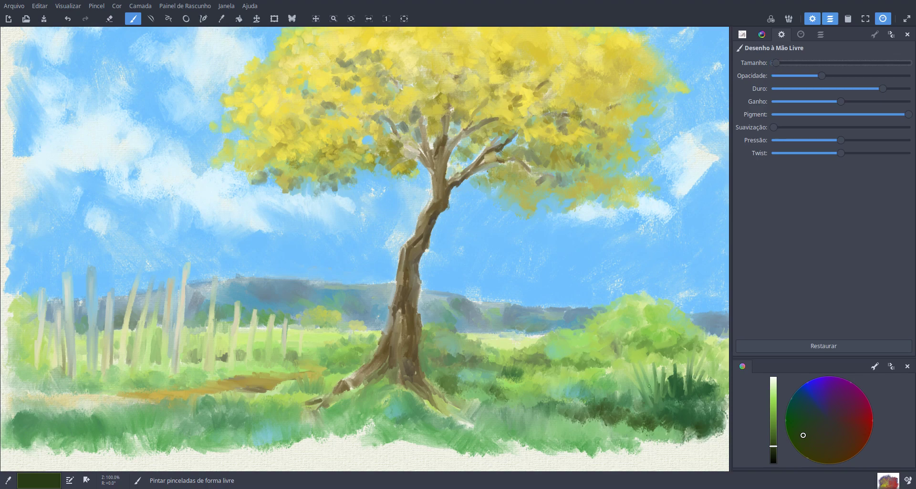
{"action": "left_click_drag", "start_coordinate": [626, 414], "coordinate": [612, 410]}
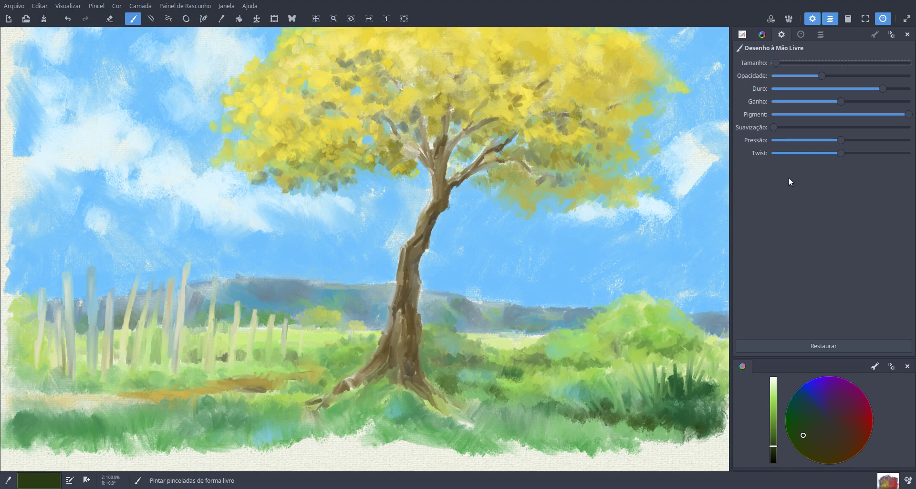
Step: Choose light and ochre yellows and dab highlights on the small distant bush between the fence and the trunk
{"action": "left_click", "coordinate": [762, 35]}
{"action": "left_click_drag", "start_coordinate": [828, 280], "coordinate": [815, 255]}
{"action": "left_click", "coordinate": [846, 170]}
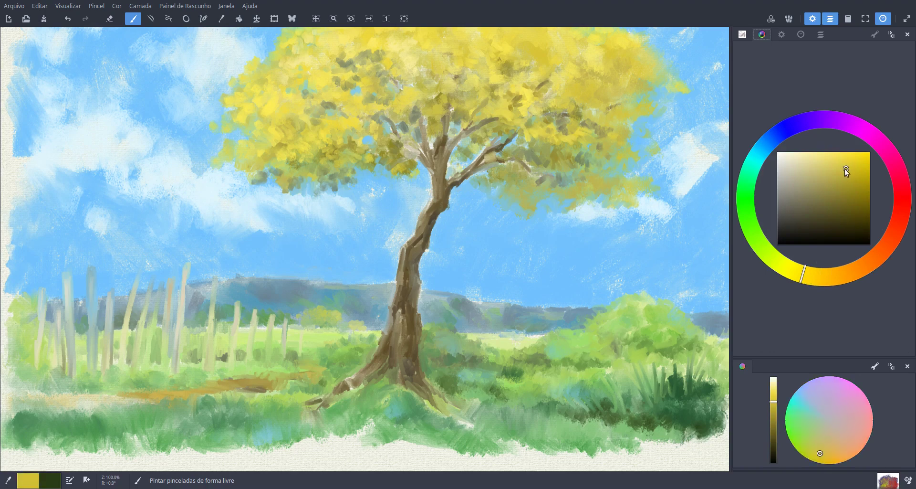
{"action": "left_click", "coordinate": [304, 319]}
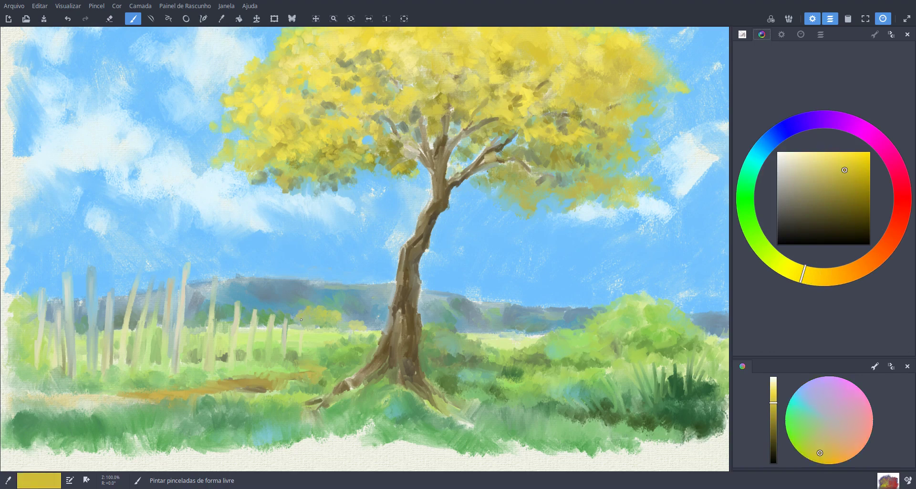
{"action": "left_click", "coordinate": [808, 158]}
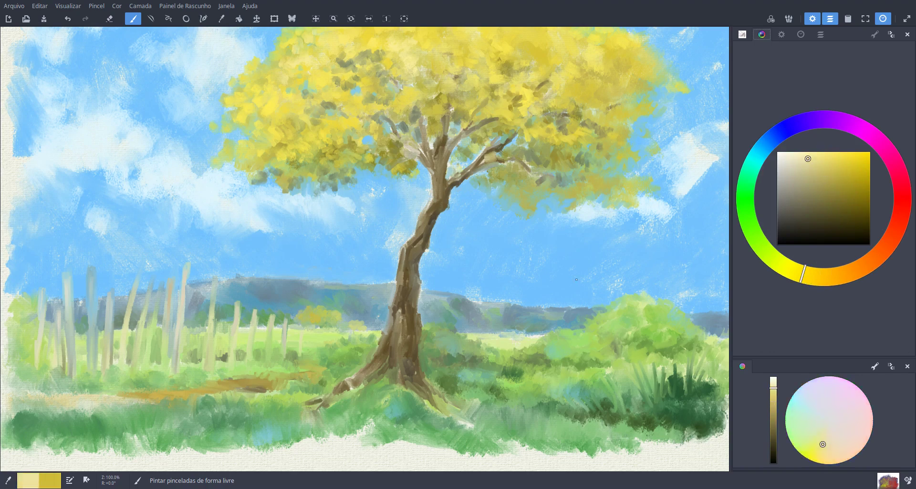
{"action": "left_click_drag", "start_coordinate": [826, 154], "coordinate": [831, 152]}
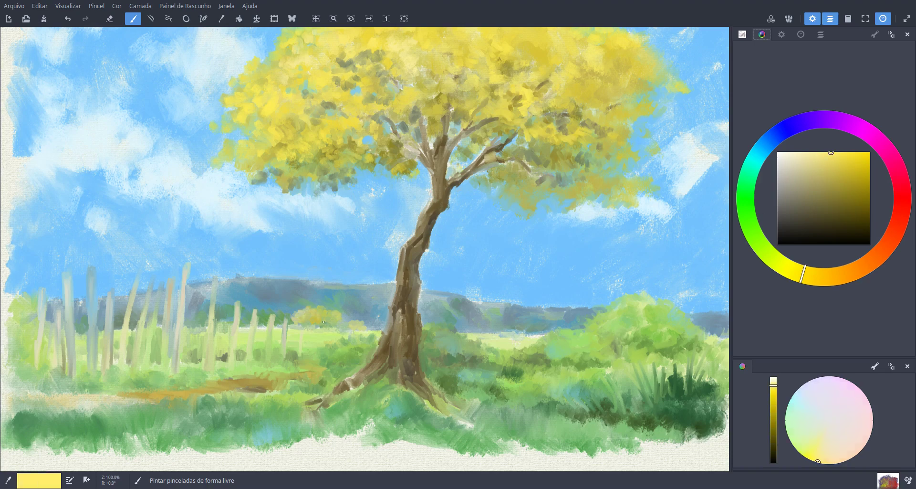
{"action": "left_click_drag", "start_coordinate": [825, 168], "coordinate": [828, 180]}
{"action": "left_click_drag", "start_coordinate": [327, 317], "coordinate": [336, 318]}
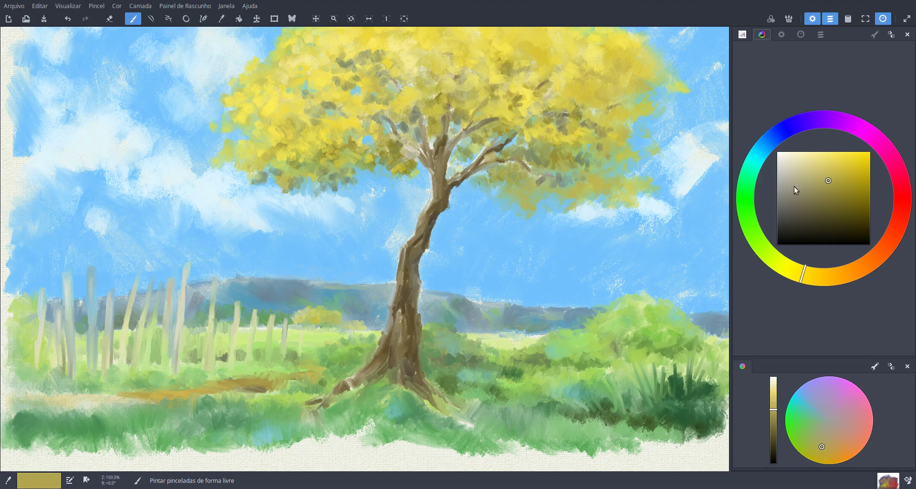
Step: Choose a dark brownish grey and sign the painting with the artist's name below its lower left corner
{"action": "mouse_move", "coordinate": [796, 190]}
{"action": "left_mouse_down"}
{"action": "mouse_move", "coordinate": [788, 219]}
{"action": "mouse_move", "coordinate": [798, 220]}
{"action": "left_mouse_up"}
{"action": "left_click", "coordinate": [825, 276]}
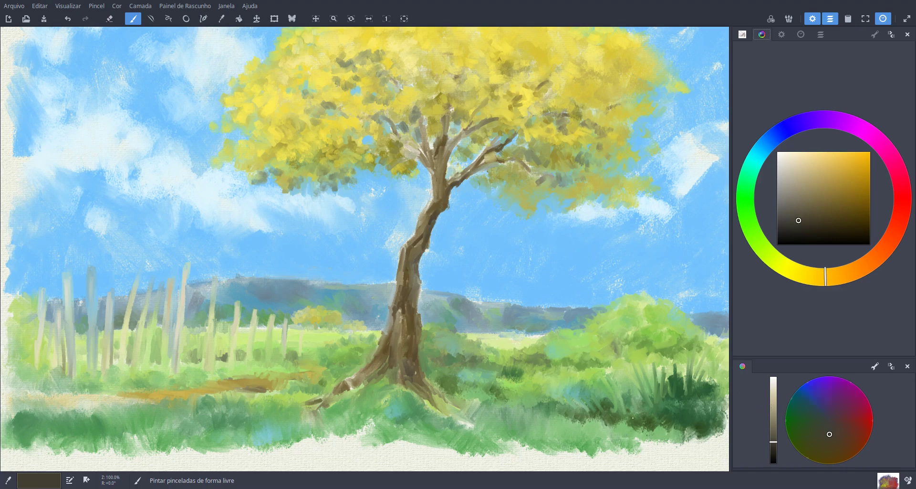
{"action": "left_click_drag", "start_coordinate": [347, 386], "coordinate": [403, 279]}
{"action": "mouse_move", "coordinate": [161, 351]}
{"action": "left_mouse_down"}
{"action": "mouse_move", "coordinate": [207, 356]}
{"action": "mouse_move", "coordinate": [222, 346]}
{"action": "mouse_move", "coordinate": [190, 373]}
{"action": "left_mouse_up"}
{"action": "left_click_drag", "start_coordinate": [193, 368], "coordinate": [201, 369]}
{"action": "left_click_drag", "start_coordinate": [205, 367], "coordinate": [215, 373]}
{"action": "left_click_drag", "start_coordinate": [224, 367], "coordinate": [244, 365]}
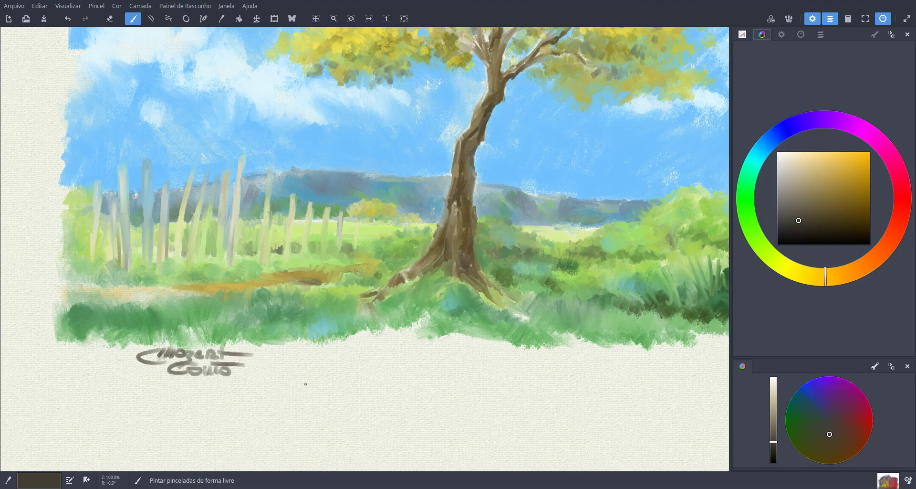
{"action": "scroll", "coordinate": [292, 381], "scroll_direction": "down", "scroll_amount": 1}
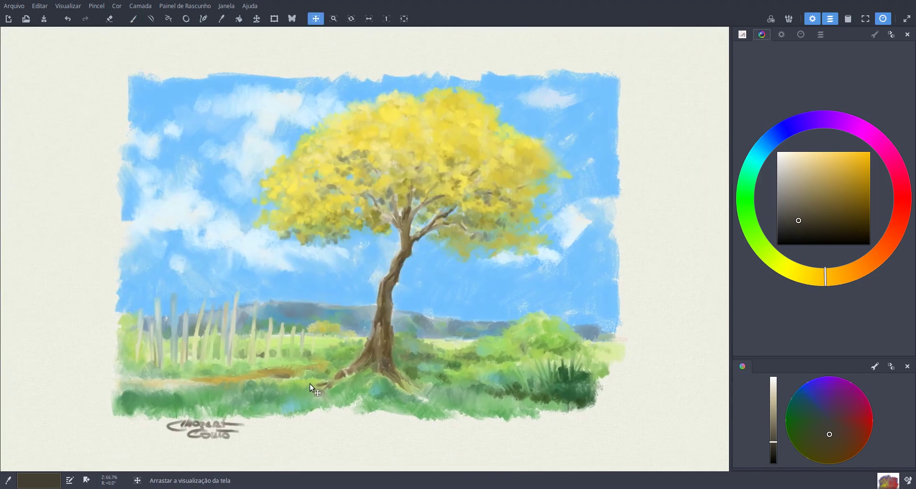